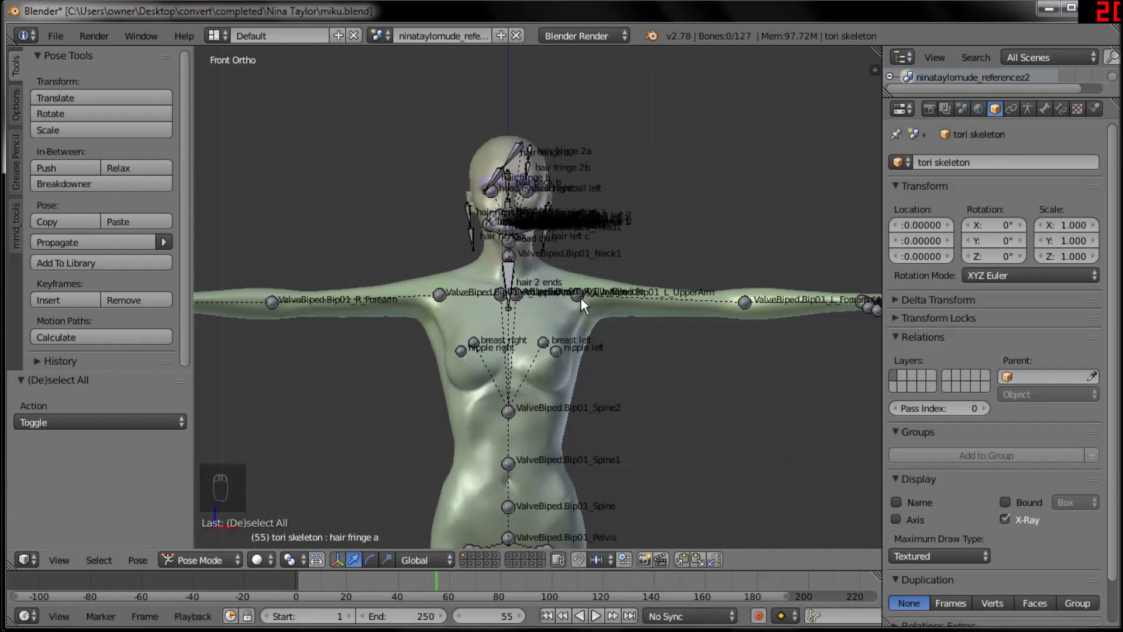
# Test the body rig by rotating the left upper arm and Spine2 bones, undoing each rotation
pyautogui.press('r')
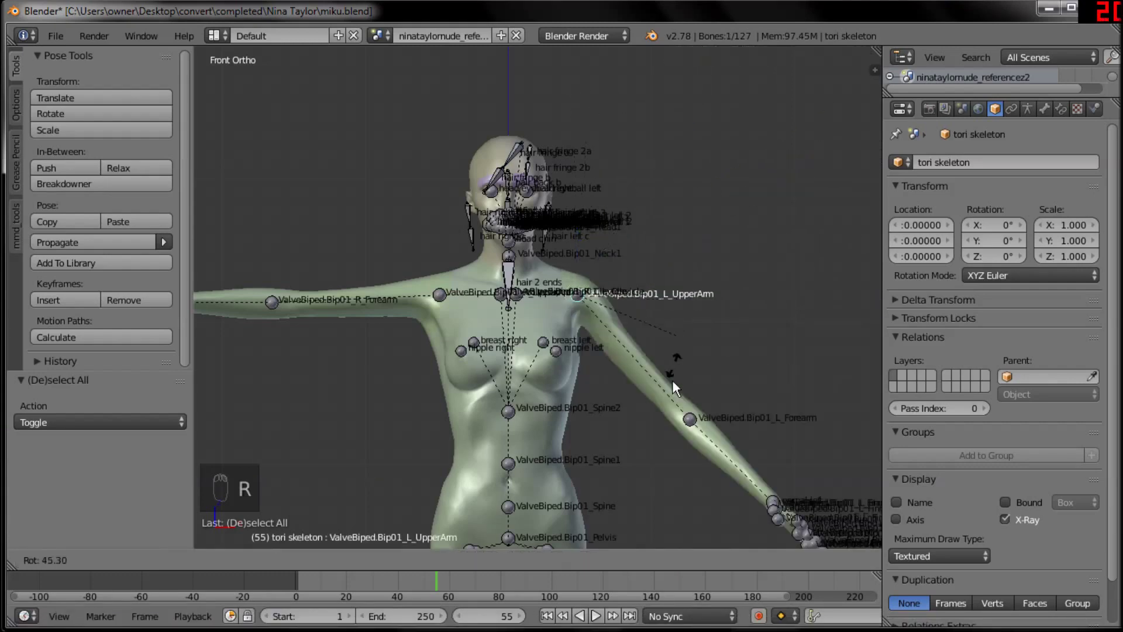
pyautogui.click(565, 143)
pyautogui.hotkey('ctrl', 'z')
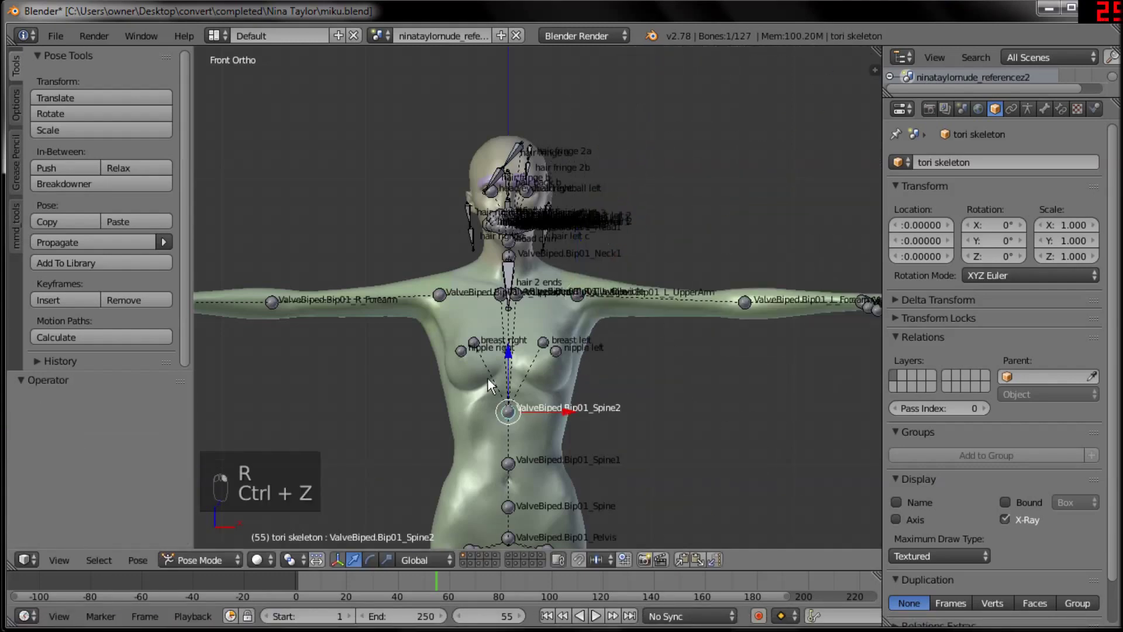
pyautogui.rightClick(507, 412)
pyautogui.press('r')
pyautogui.click(542, 241)
pyautogui.hotkey('ctrl', 'z')
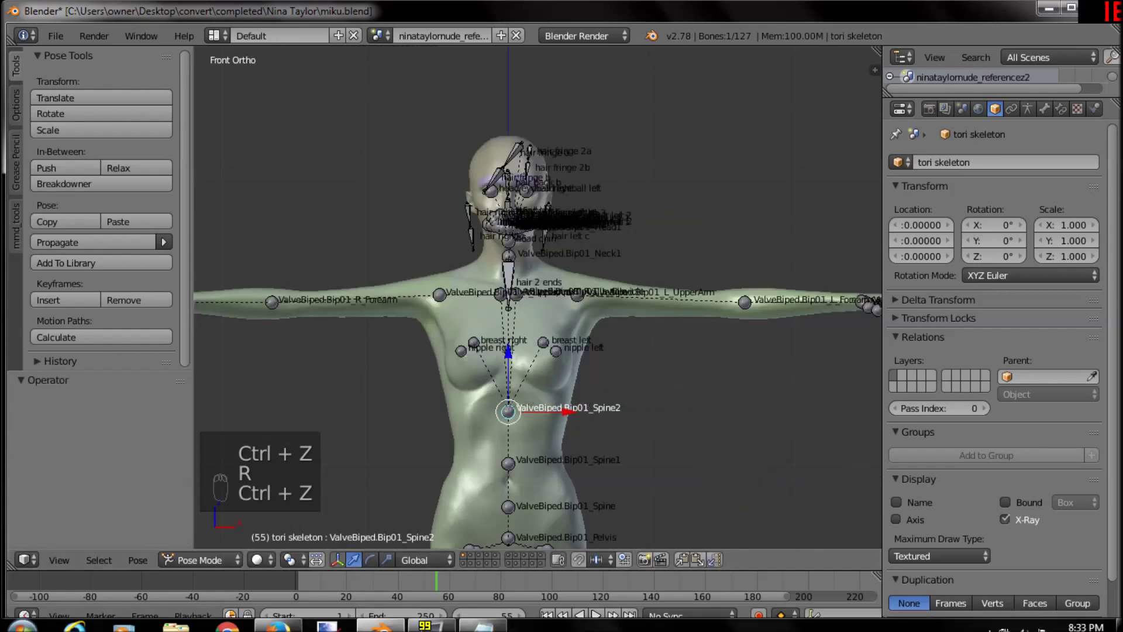
# Switch to Firefox and view the MMD Baggy Hoodie download page, then return to Blender
pyautogui.moveTo(285, 618)
pyautogui.click(296, 550)
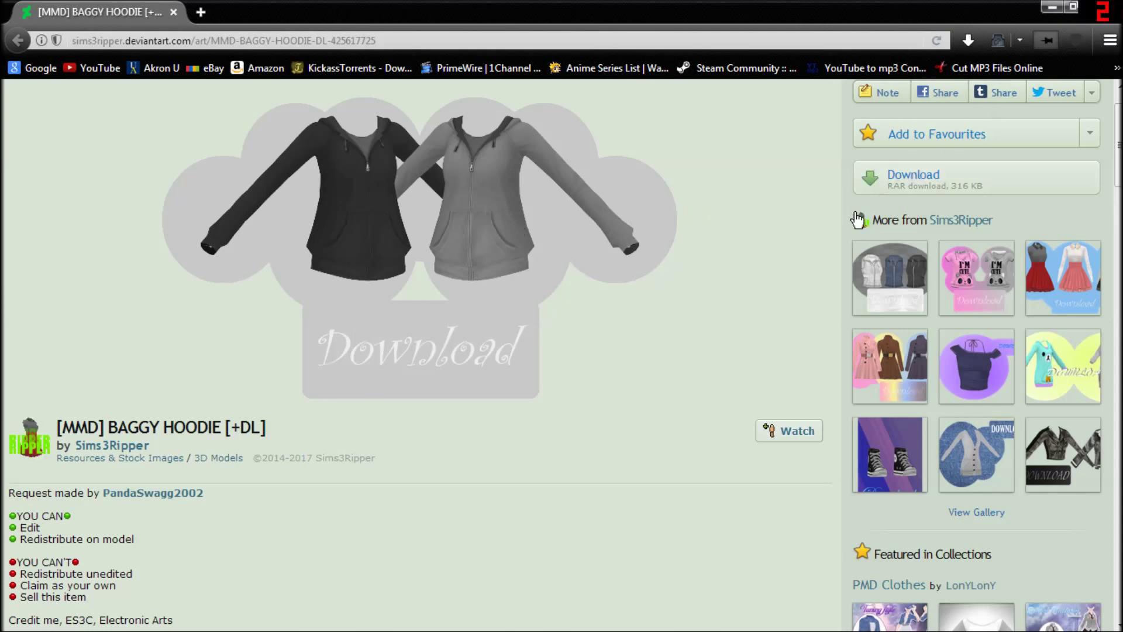
pyautogui.click(1052, 7)
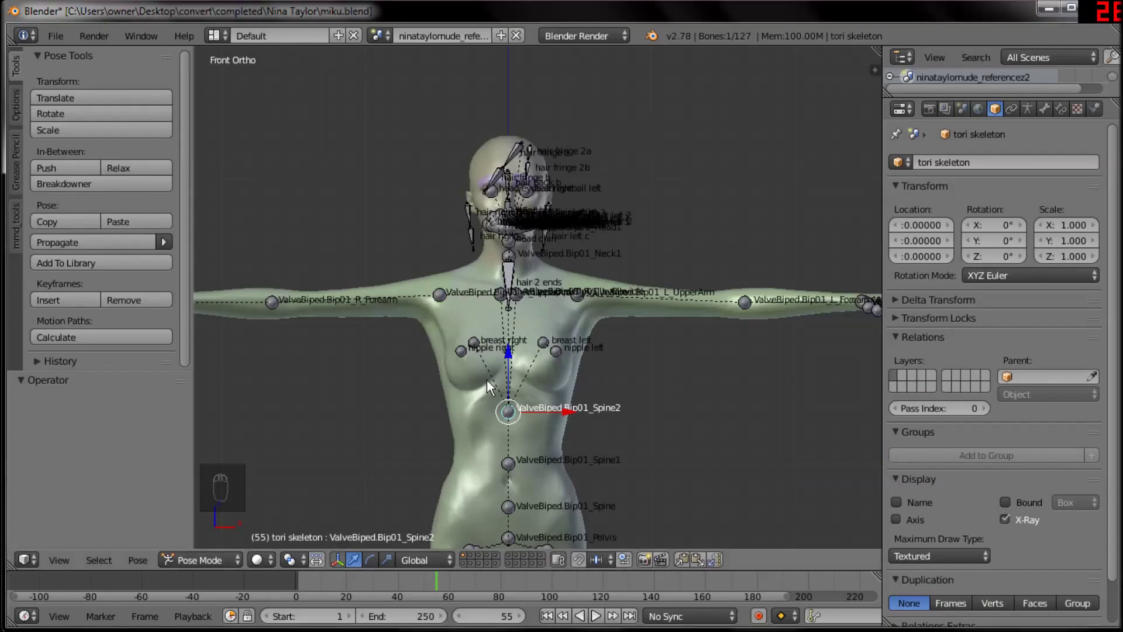
# Look into the Baggy Hoodie folder on the desktop, close it and switch back to Blender
pyautogui.click(1049, 8)
pyautogui.doubleClick(197, 478)
pyautogui.moveTo(760, 359); pyautogui.dragTo(465, 244)
pyautogui.click(480, 316)
pyautogui.click(899, 94)
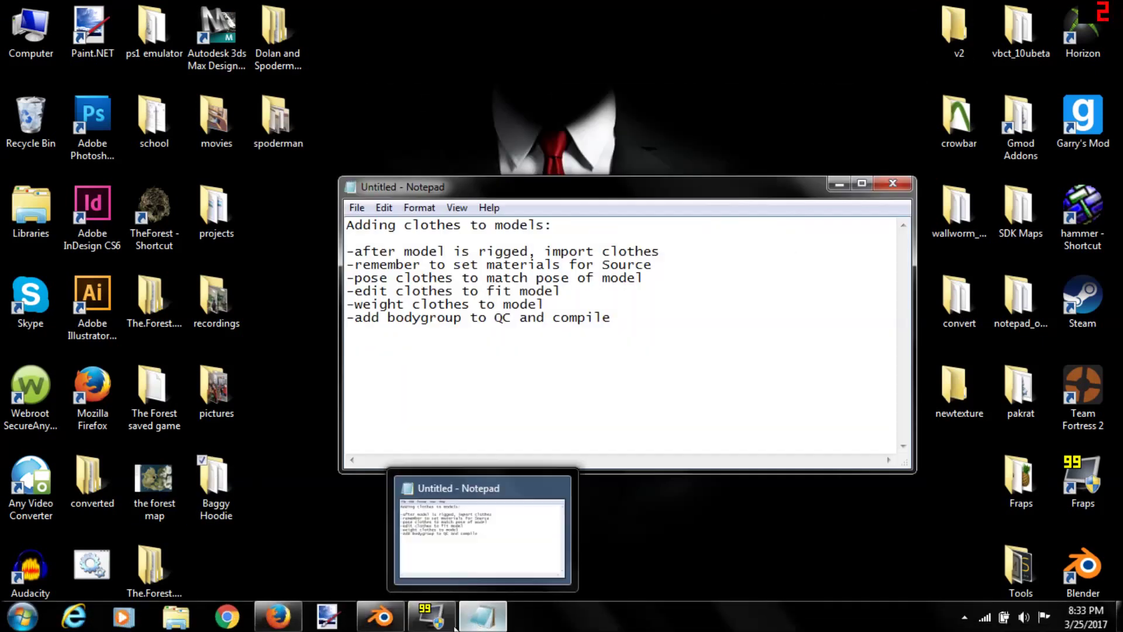
pyautogui.moveTo(380, 616)
pyautogui.click(375, 540)
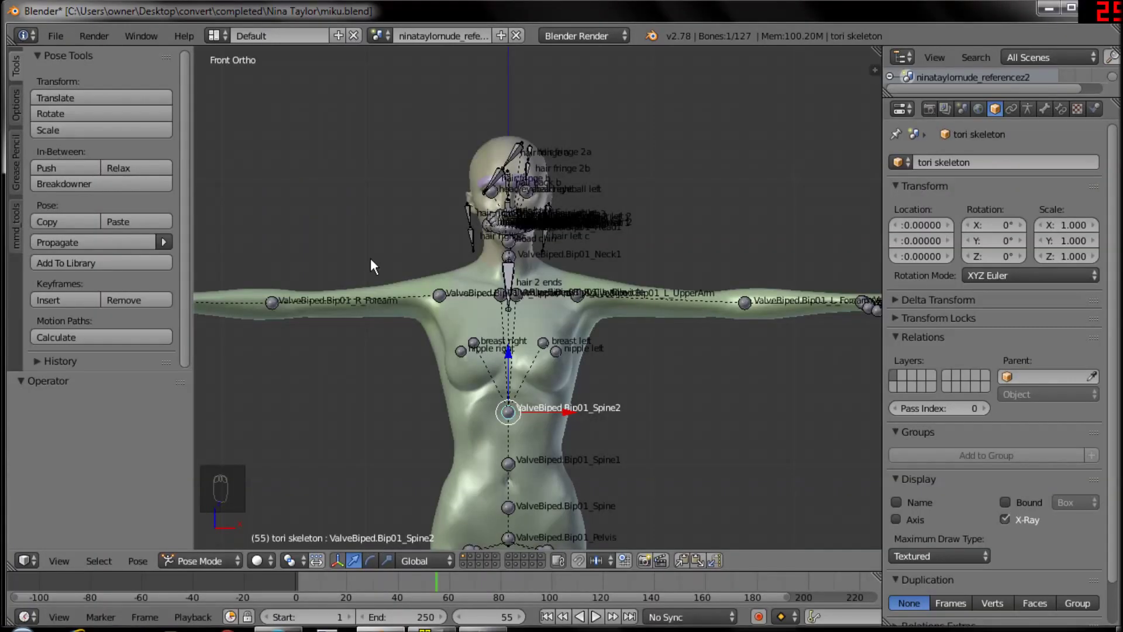
# Deselect all bones and import the MikuMikuDance model BH.pmd from the Baggy Hoodie folder
pyautogui.keyDown('shift'); pyautogui.moveTo(538, 375); pyautogui.dragTo(543, 332, button='middle'); pyautogui.keyUp('shift')
pyautogui.press('a')
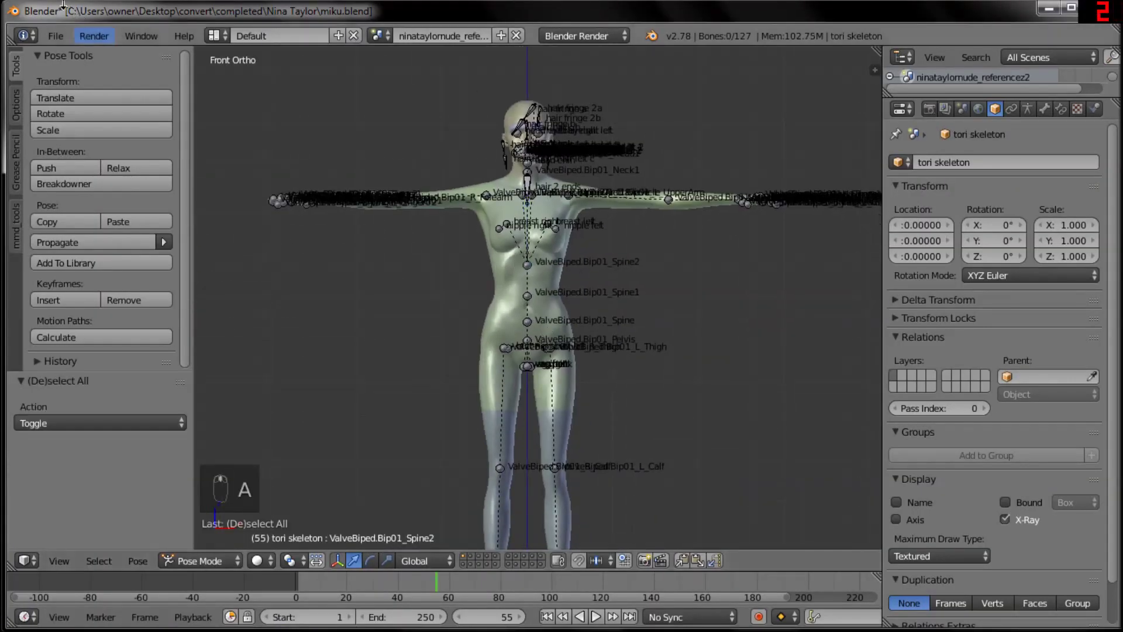
pyautogui.click(56, 37)
pyautogui.moveTo(161, 334)
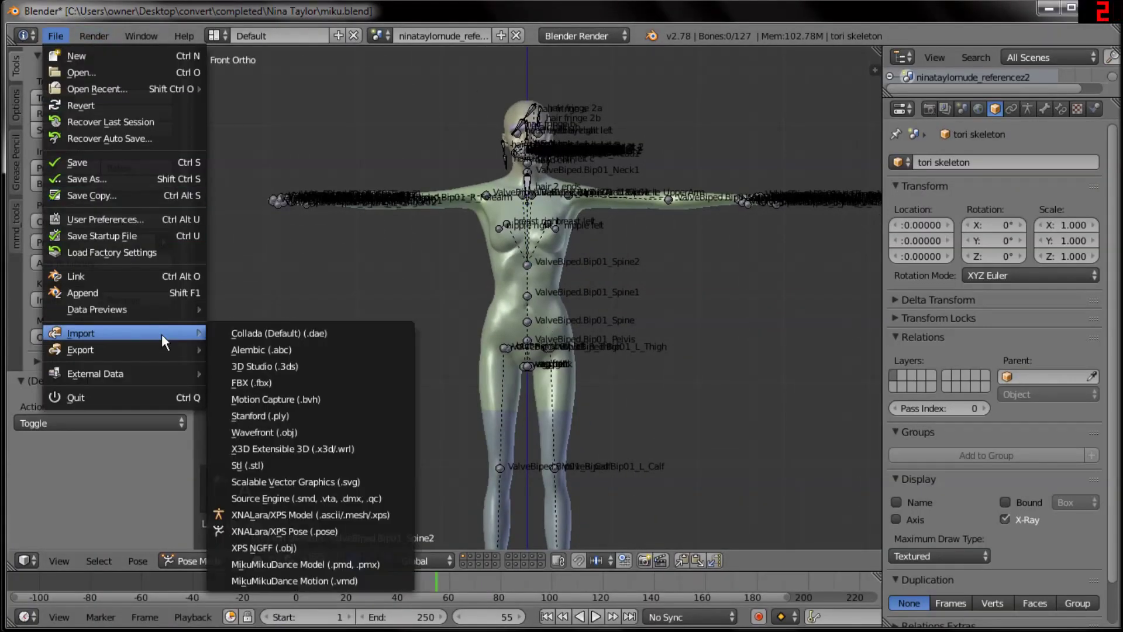
pyautogui.click(338, 563)
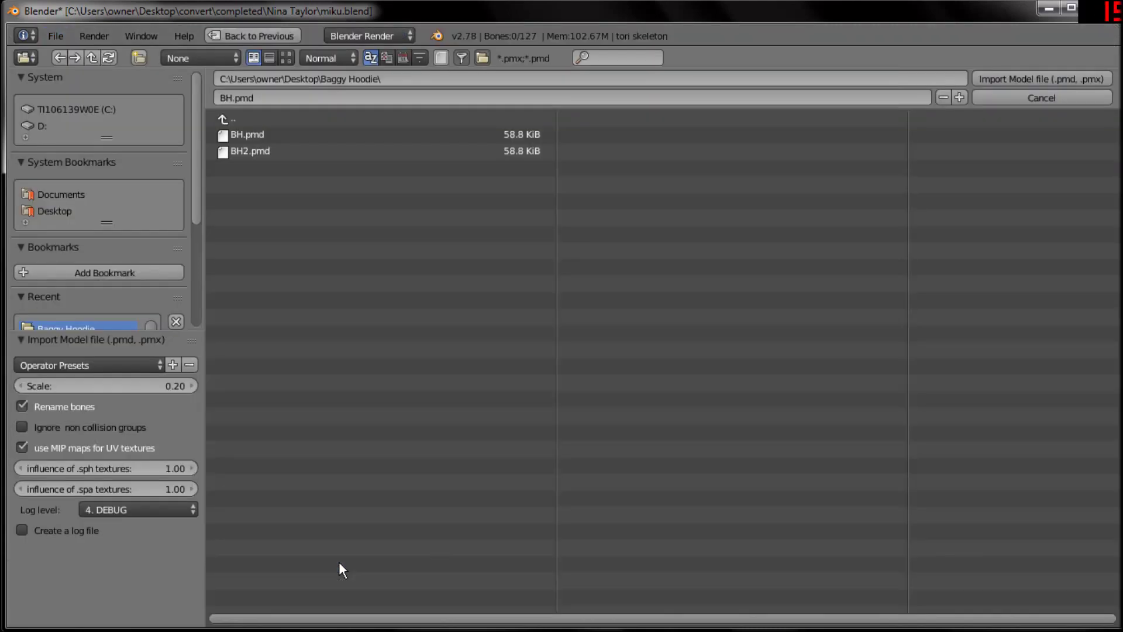
pyautogui.doubleClick(279, 136)
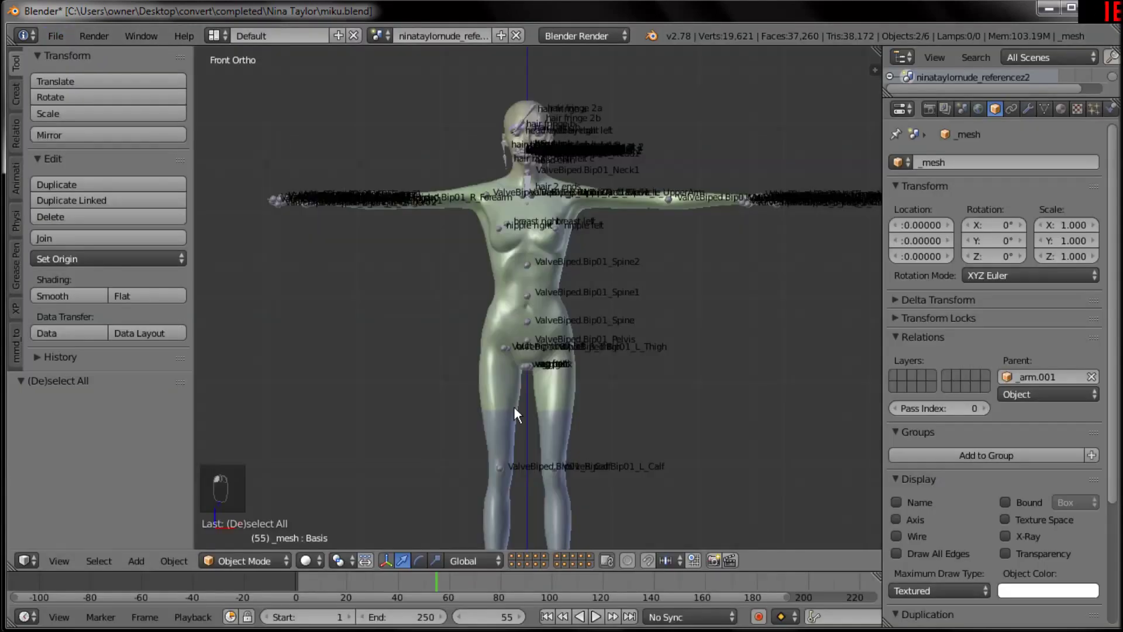
# Turn on Armature in the MMD Display options for the small imported hoodie between the feet
pyautogui.keyDown('shift'); pyautogui.moveTo(528, 283); pyautogui.dragTo(502, 94, button='middle'); pyautogui.keyUp('shift')
pyautogui.scroll(10, 538, 293)
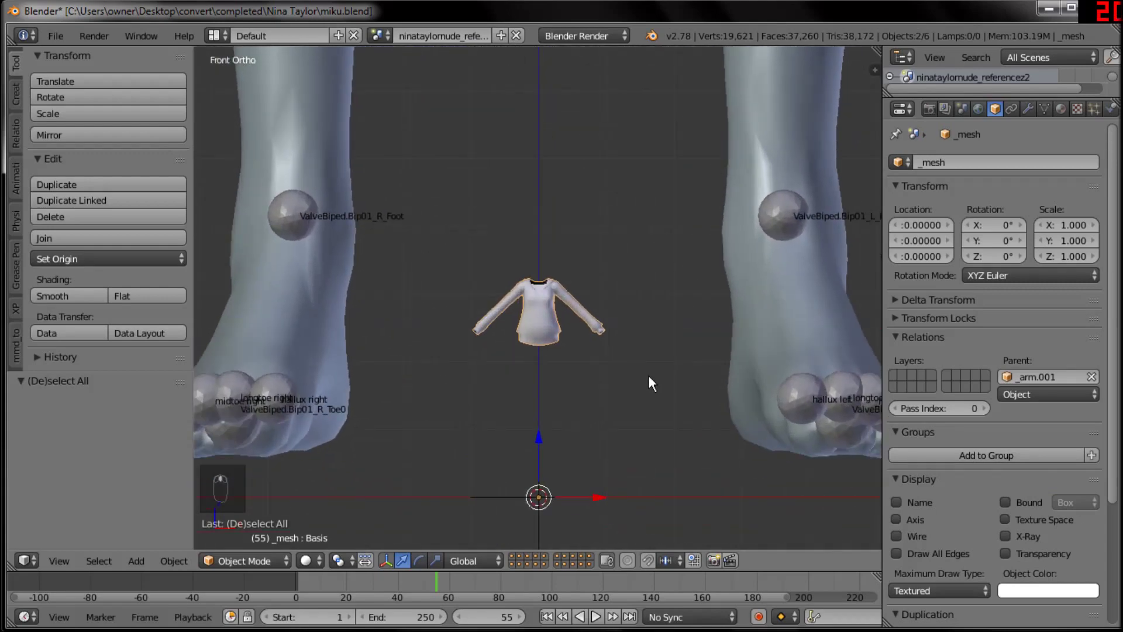
pyautogui.scroll(3, 646, 352)
pyautogui.moveTo(875, 69)
pyautogui.mouseDown()
pyautogui.moveTo(770, 73)
pyautogui.moveTo(870, 73)
pyautogui.mouseUp()
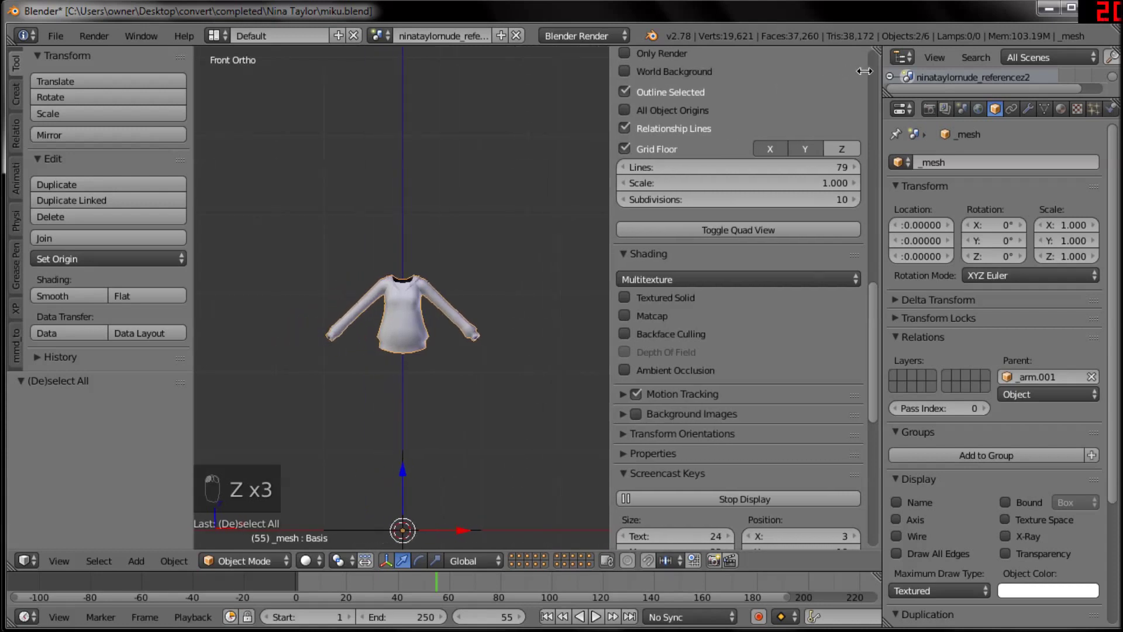
pyautogui.moveTo(879, 311)
pyautogui.mouseDown()
pyautogui.moveTo(874, 397)
pyautogui.moveTo(879, 260)
pyautogui.moveTo(676, 363)
pyautogui.moveTo(866, 475)
pyautogui.mouseUp()
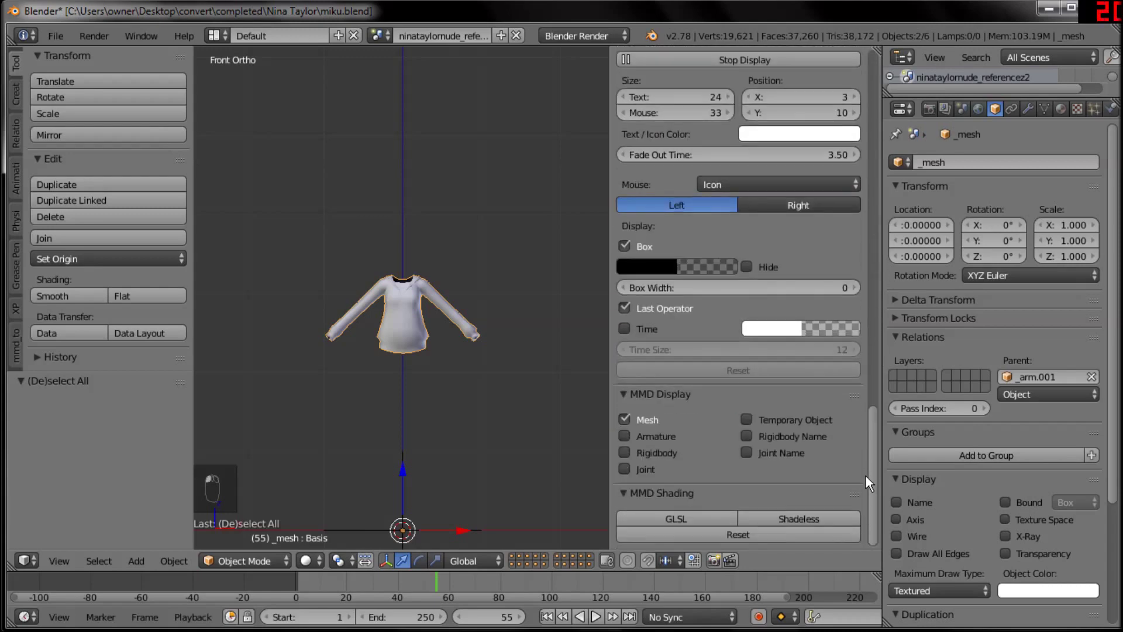
pyautogui.click(624, 438)
pyautogui.scroll(5, 416, 318)
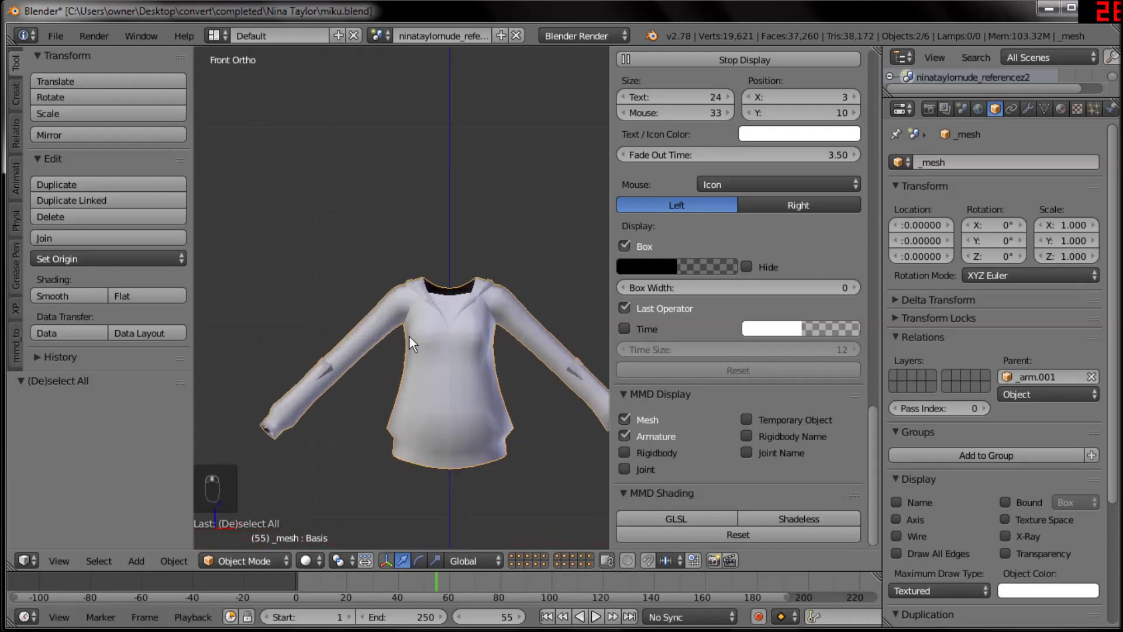
# Select the hoodie's armature and enable X-Ray so its bones draw through the mesh
pyautogui.rightClick(557, 297)
pyautogui.press('z')
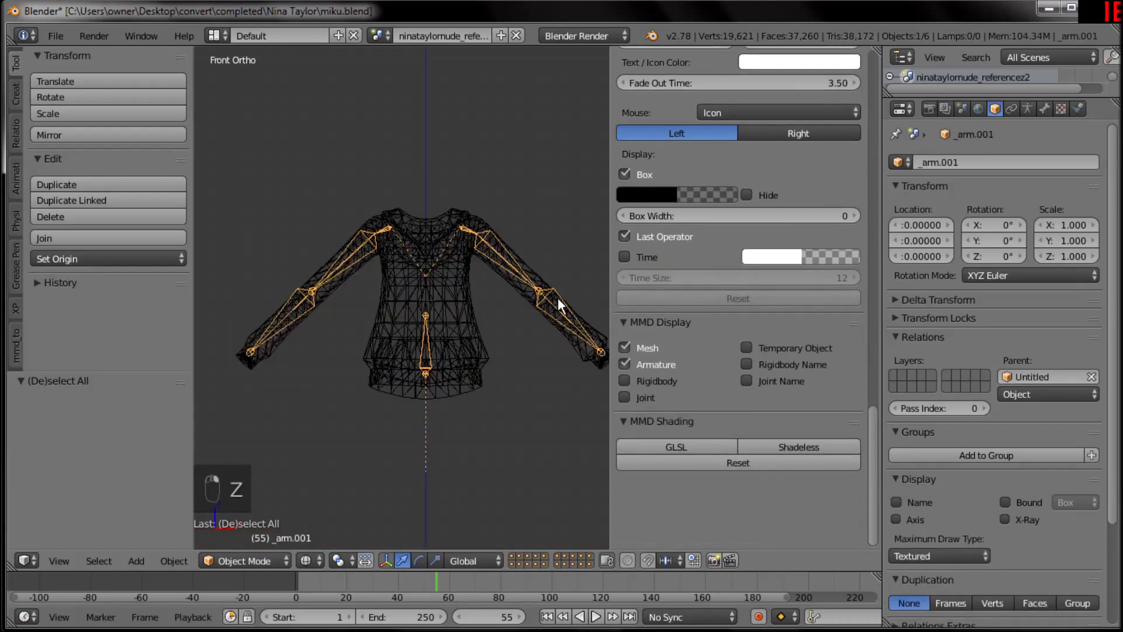
pyautogui.press('z')
pyautogui.click(1028, 109)
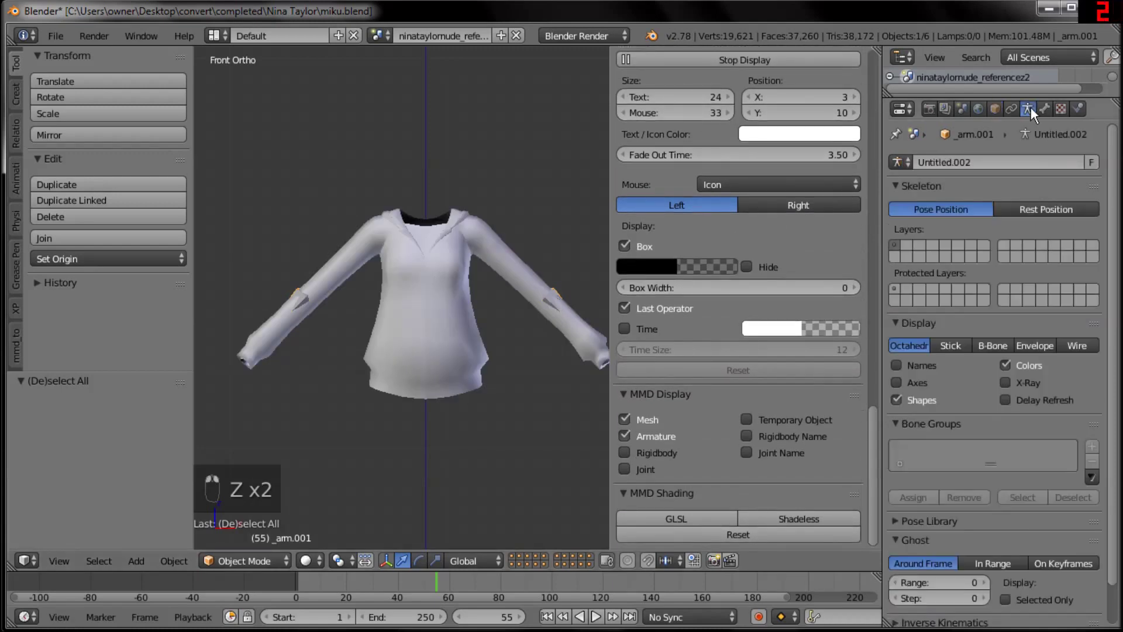
pyautogui.click(1006, 383)
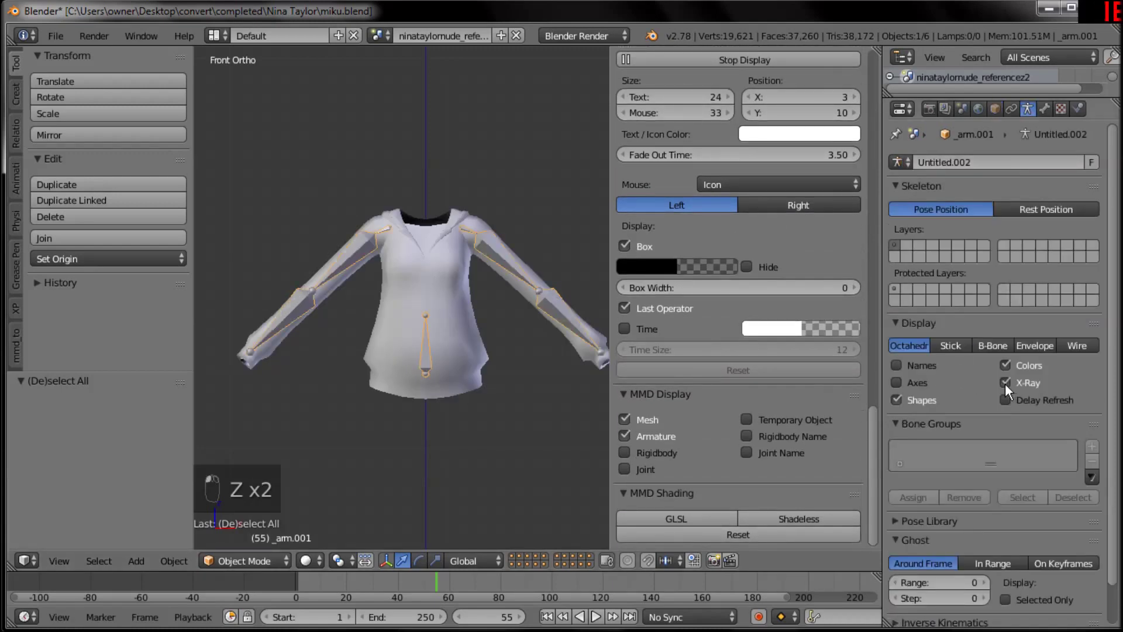
pyautogui.press('n')
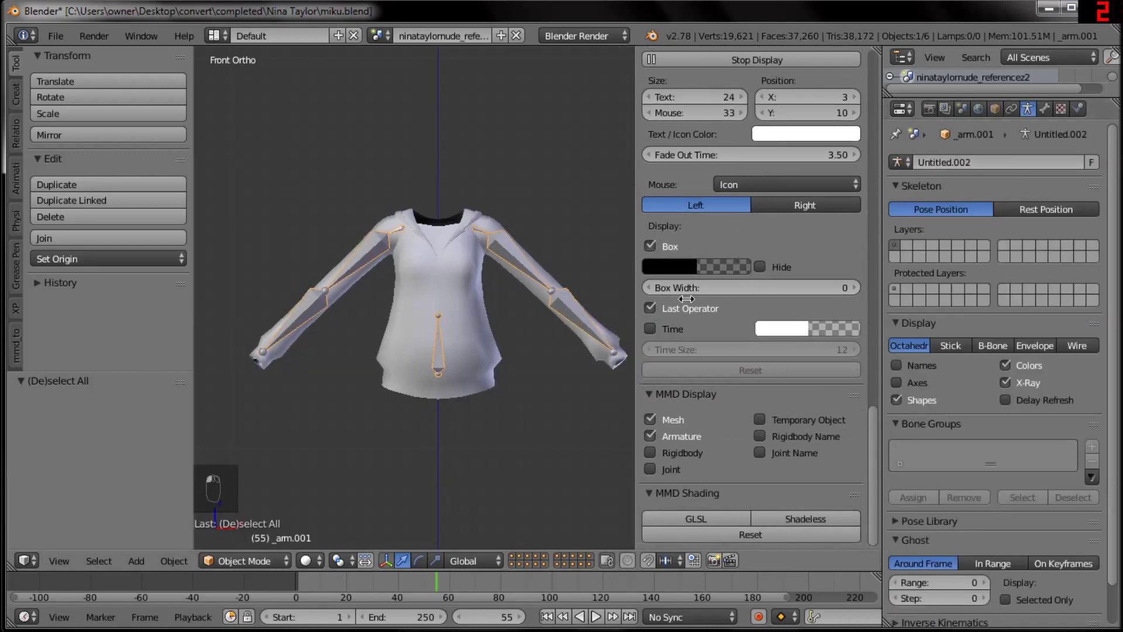
# Select the hoodie's mesh and armature together and scale them up by about 17 to the body's size
pyautogui.scroll(-1, 708, 316)
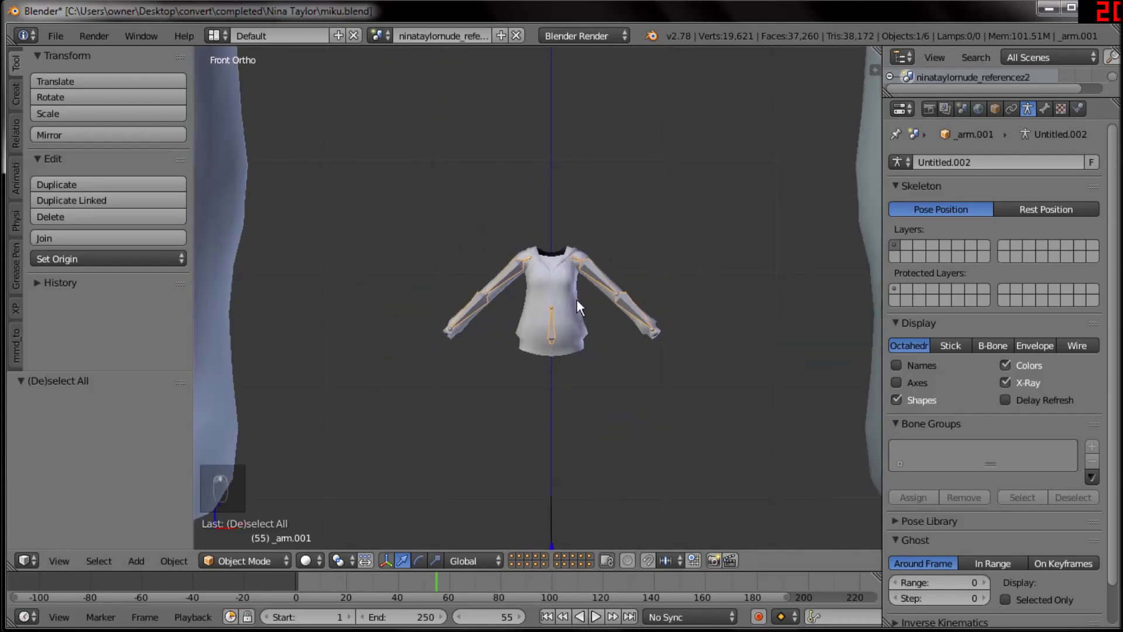
pyautogui.rightClick(577, 300)
pyautogui.rightClick(598, 276)
pyautogui.keyDown('shift'); pyautogui.moveTo(598, 276); pyautogui.dragTo(594, 313, button='middle'); pyautogui.keyUp('shift')
pyautogui.scroll(-8, 627, 176)
pyautogui.keyDown('shift'); pyautogui.moveTo(596, 245); pyautogui.dragTo(579, 403, button='middle'); pyautogui.keyUp('shift')
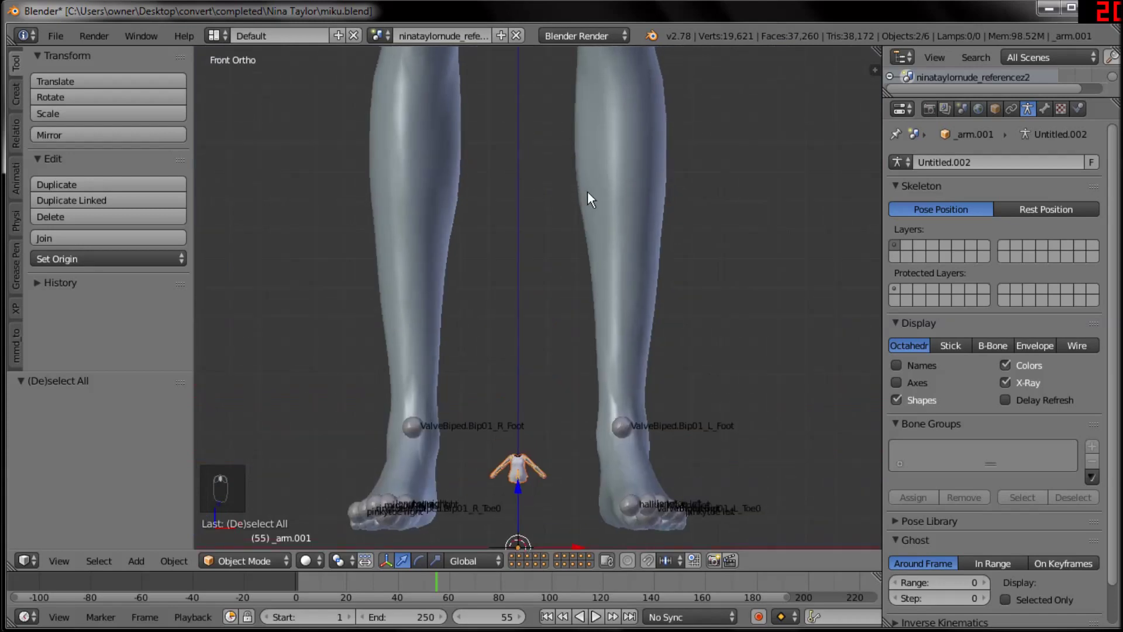
pyautogui.scroll(-6, 588, 191)
pyautogui.keyDown('shift'); pyautogui.moveTo(545, 282); pyautogui.dragTo(543, 374, button='middle'); pyautogui.keyUp('shift')
pyautogui.keyDown('shift'); pyautogui.moveTo(551, 240); pyautogui.dragTo(551, 353, button='middle'); pyautogui.keyUp('shift')
pyautogui.scroll(-3, 551, 353)
pyautogui.press('s')
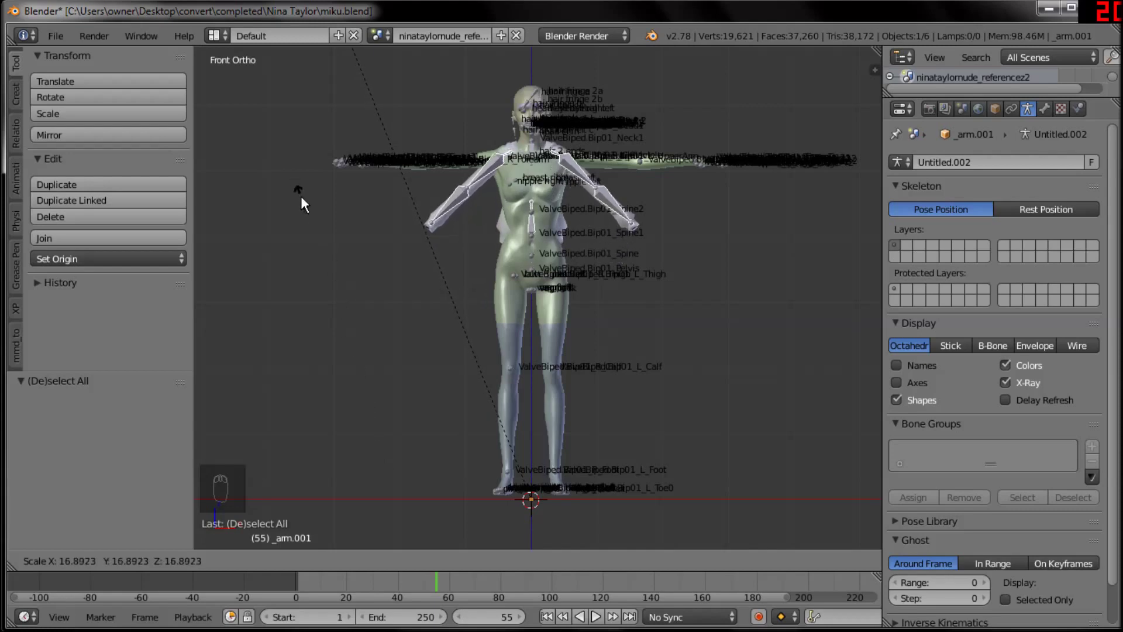
pyautogui.click(430, 224)
# Set the origins of the hoodie's mesh and armature to their center of mass
pyautogui.scroll(3, 602, 293)
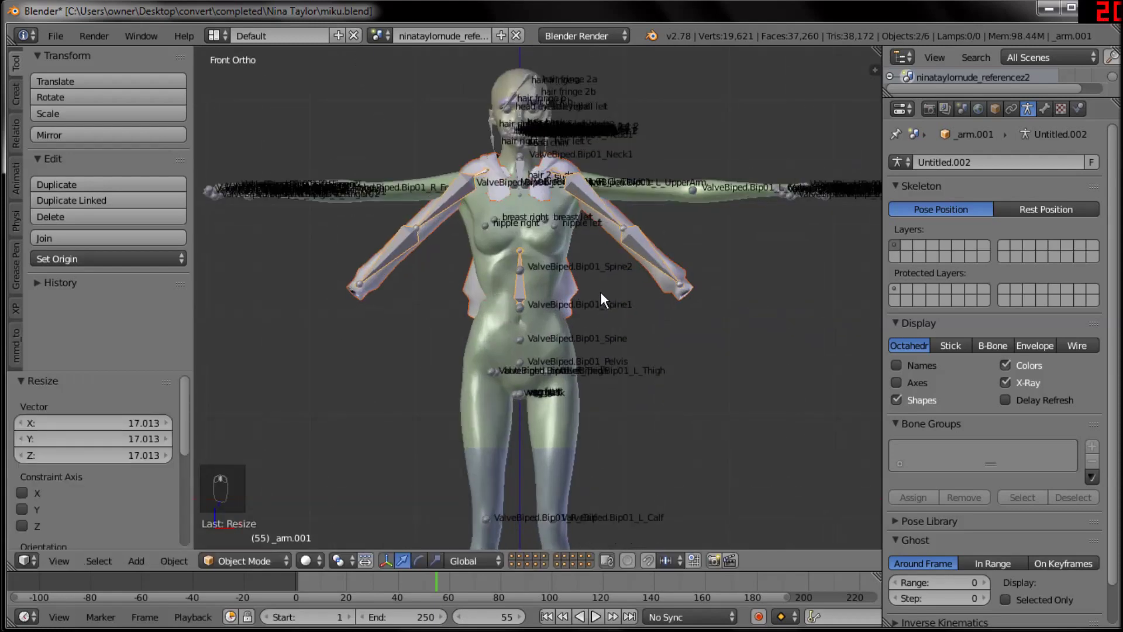
pyautogui.press('KP_3')
pyautogui.press('z')
pyautogui.scroll(2, 602, 290)
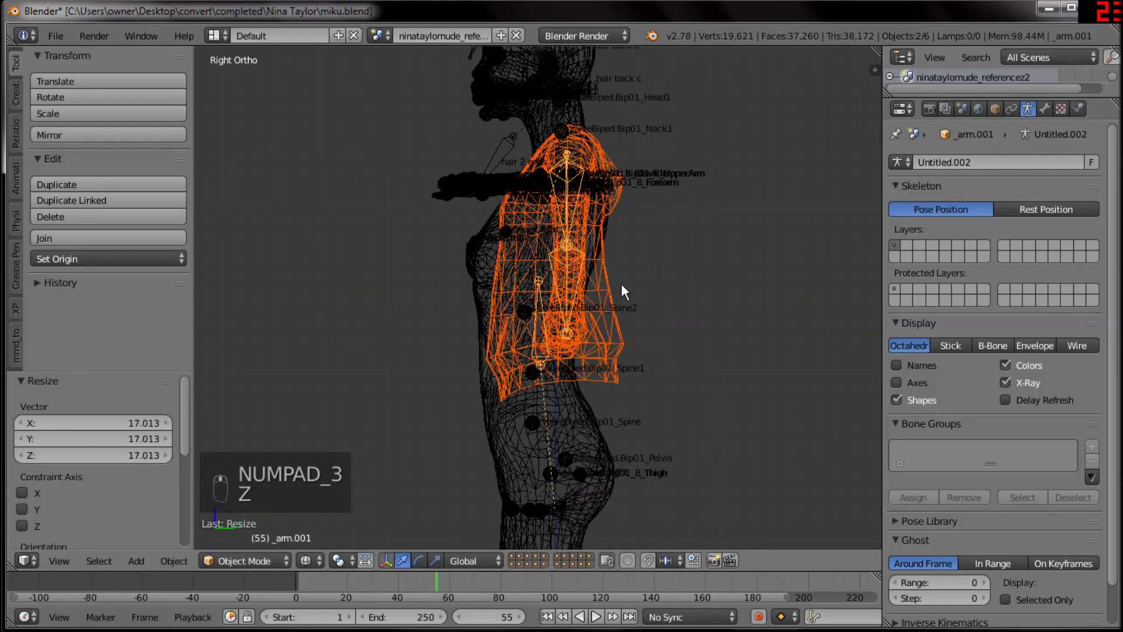
pyautogui.click(119, 259)
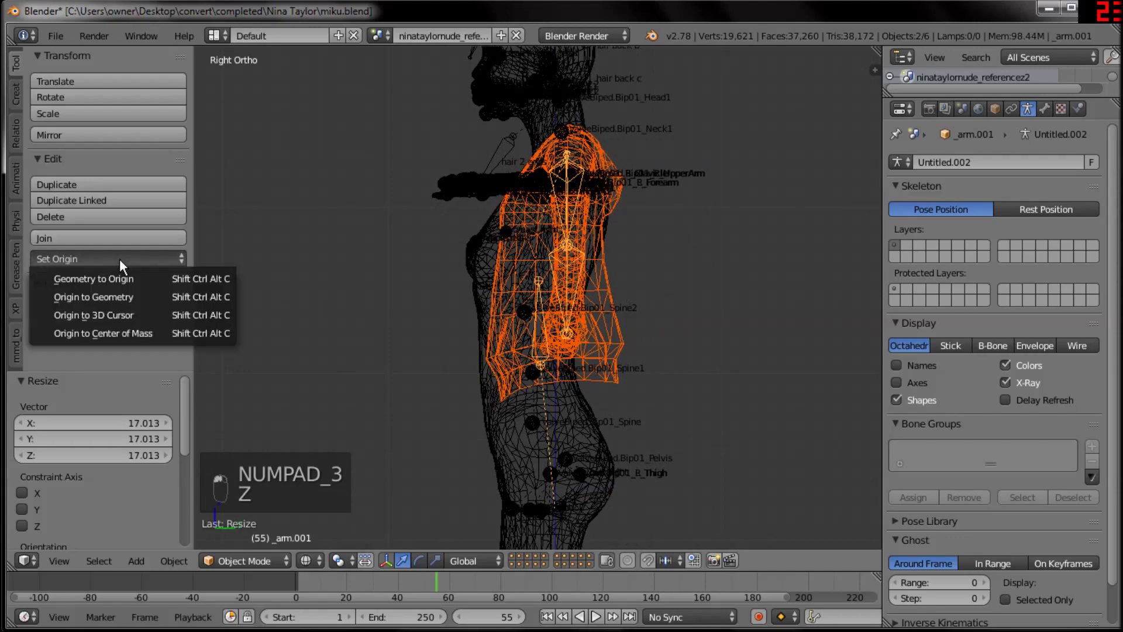
pyautogui.click(121, 332)
# Move the hoodie onto the torso by about -0.893 in Y and -2.283 in Z, and scale it by about 1.117
pyautogui.press('g')
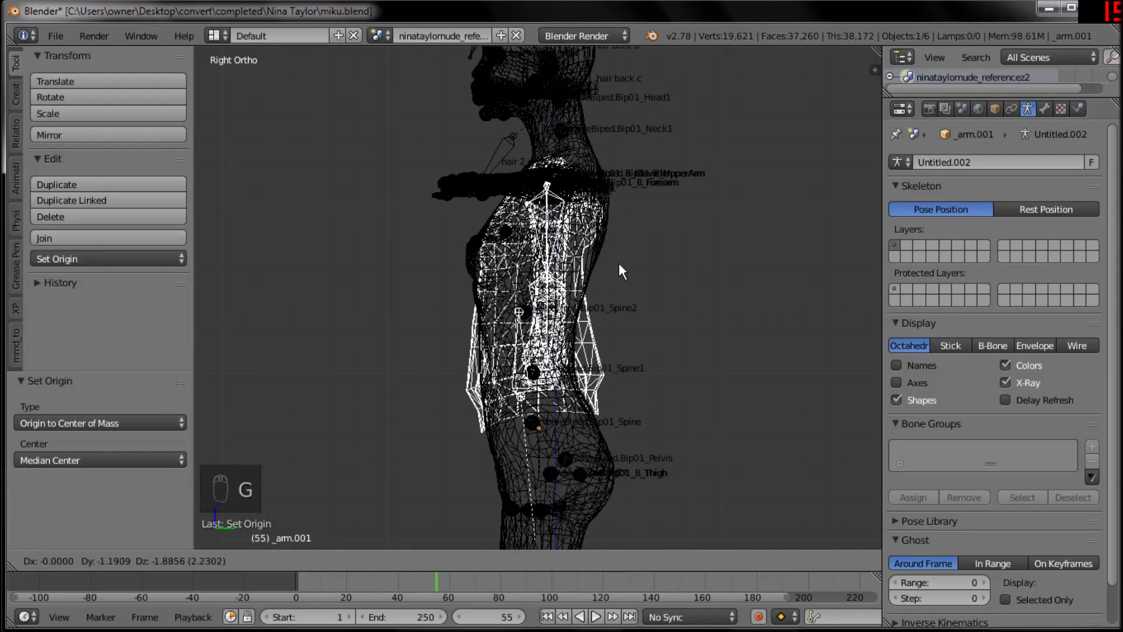
pyautogui.click(624, 268)
pyautogui.press('s')
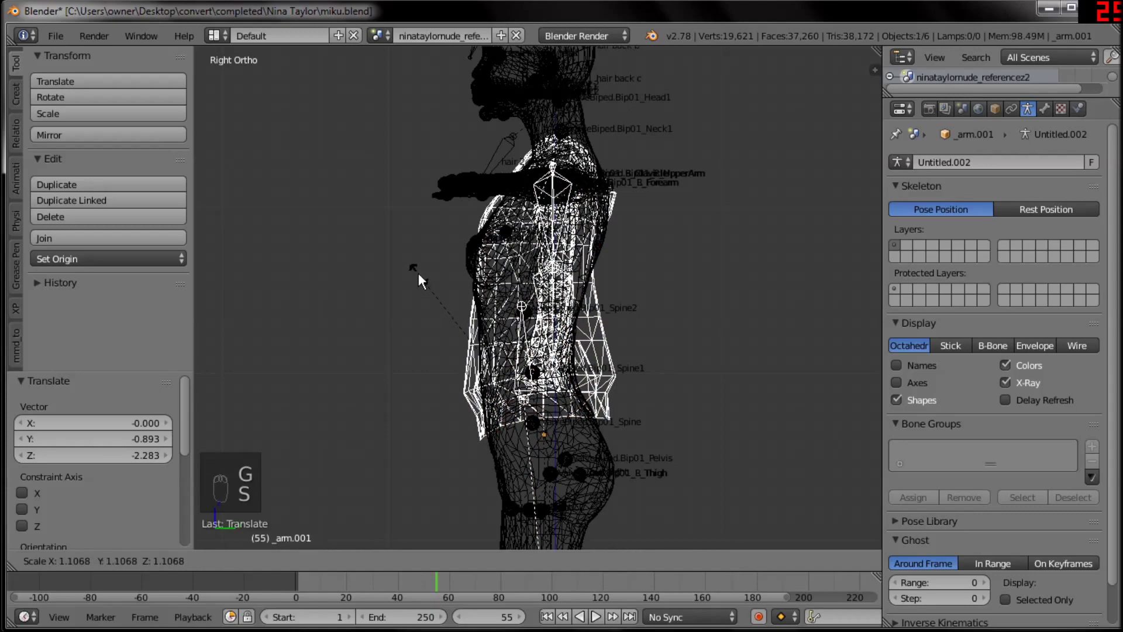
pyautogui.click(419, 273)
# Nudge the hoodie in front view by about 0.099 in X and -0.050 in Z to center it on the body
pyautogui.press('KP_1')
pyautogui.keyDown('shift'); pyautogui.moveTo(503, 272); pyautogui.dragTo(538, 313, button='middle'); pyautogui.keyUp('shift')
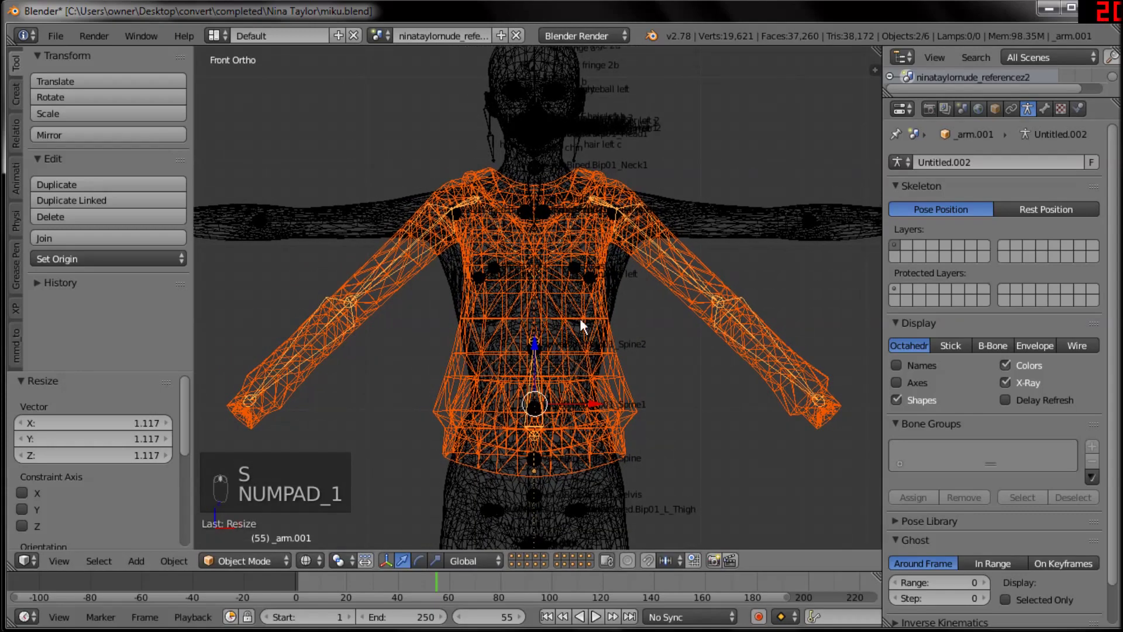
pyautogui.press('g')
pyautogui.click(589, 244)
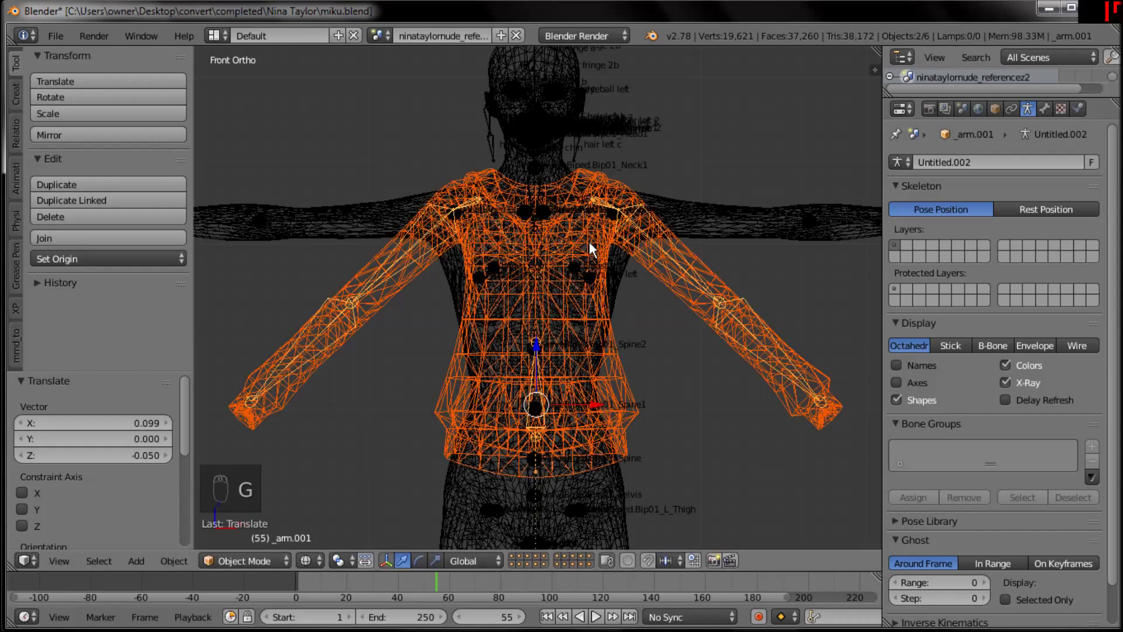
# Return to solid shading and move the hoodie -10 along Y so it sits in front of the body
pyautogui.press('z')
pyautogui.moveTo(660, 269); pyautogui.dragTo(627, 315, button='middle')
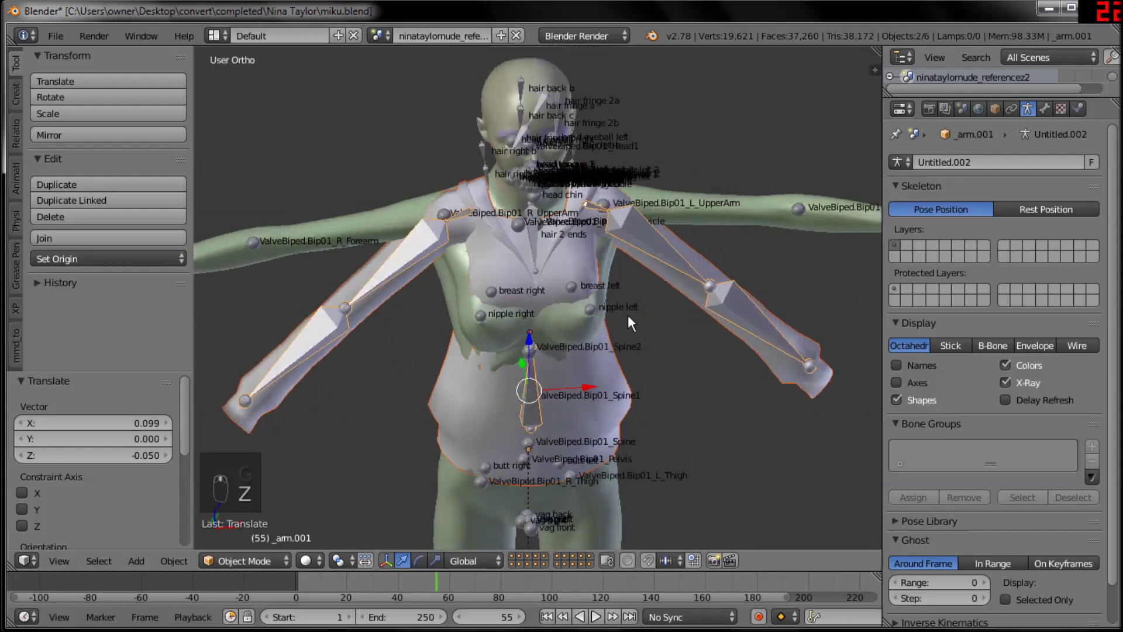
pyautogui.press('KP_1')
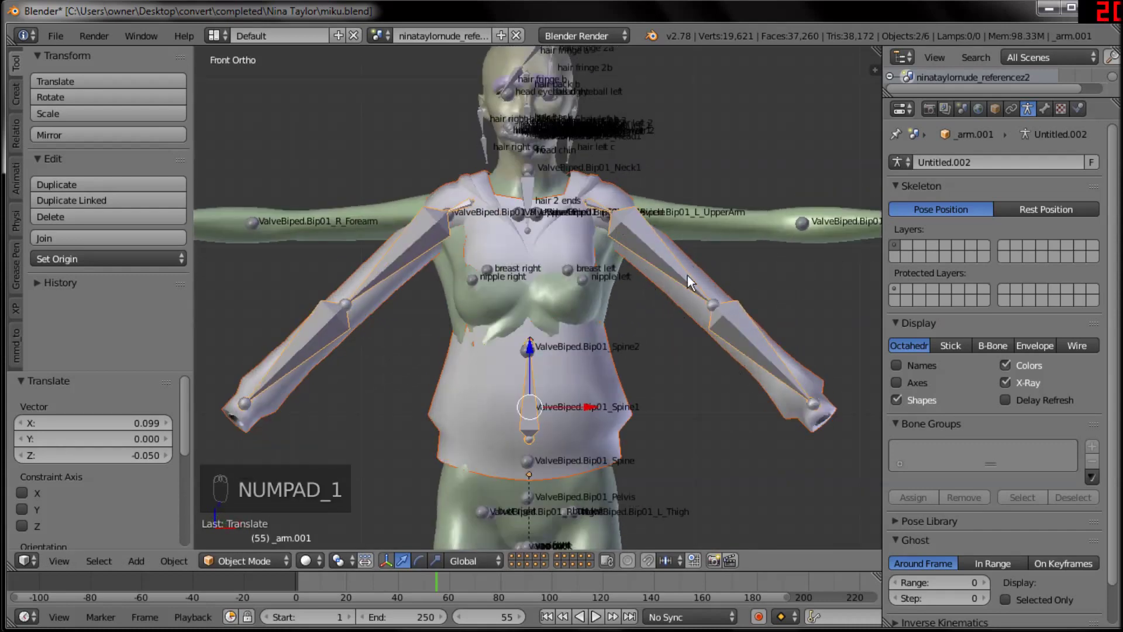
pyautogui.moveTo(621, 281); pyautogui.dragTo(584, 283, button='middle')
pyautogui.press('KP_3')
pyautogui.moveTo(631, 326); pyautogui.dragTo(442, 341)
pyautogui.press('KP_1')
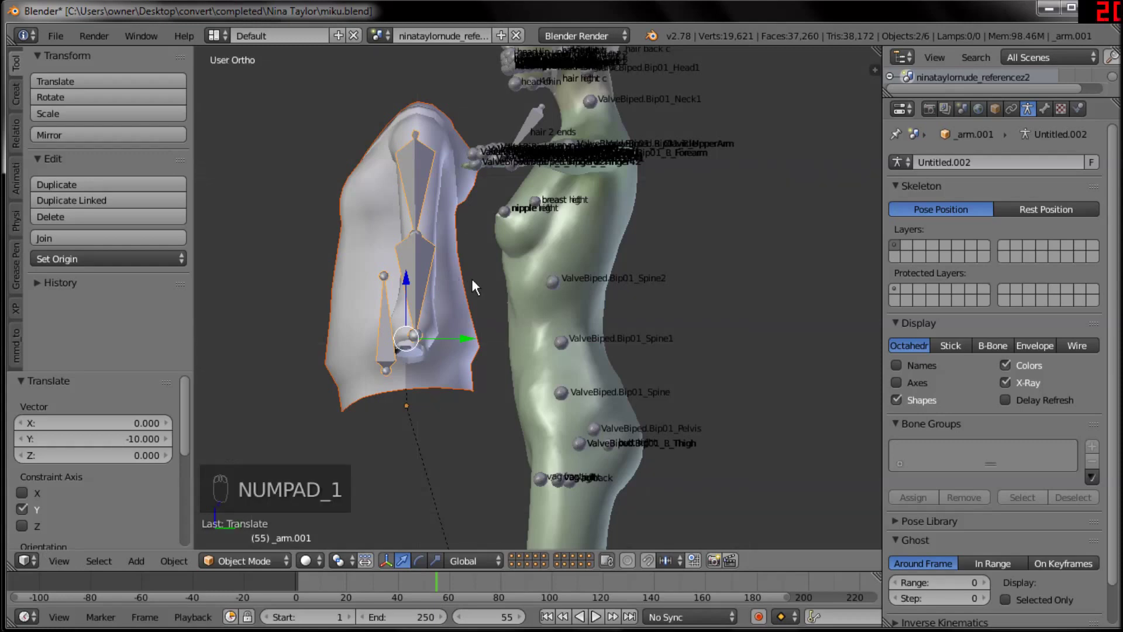
# Select only the hoodie's armature and put it into Pose Mode
pyautogui.rightClick(676, 336)
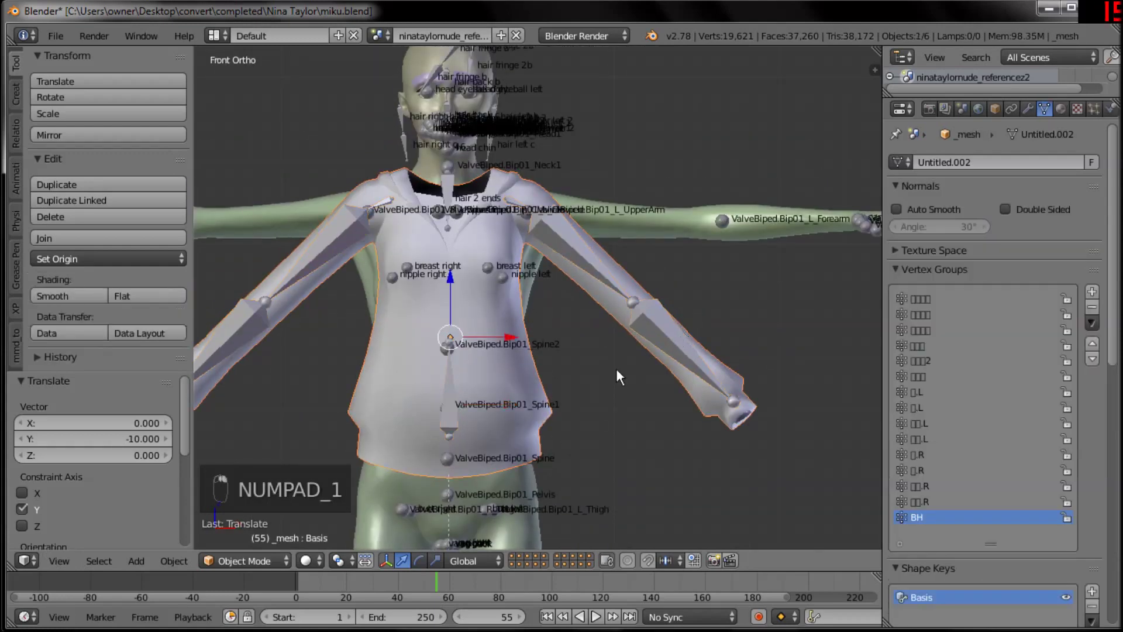
pyautogui.rightClick(665, 316)
pyautogui.click(263, 563)
pyautogui.click(262, 507)
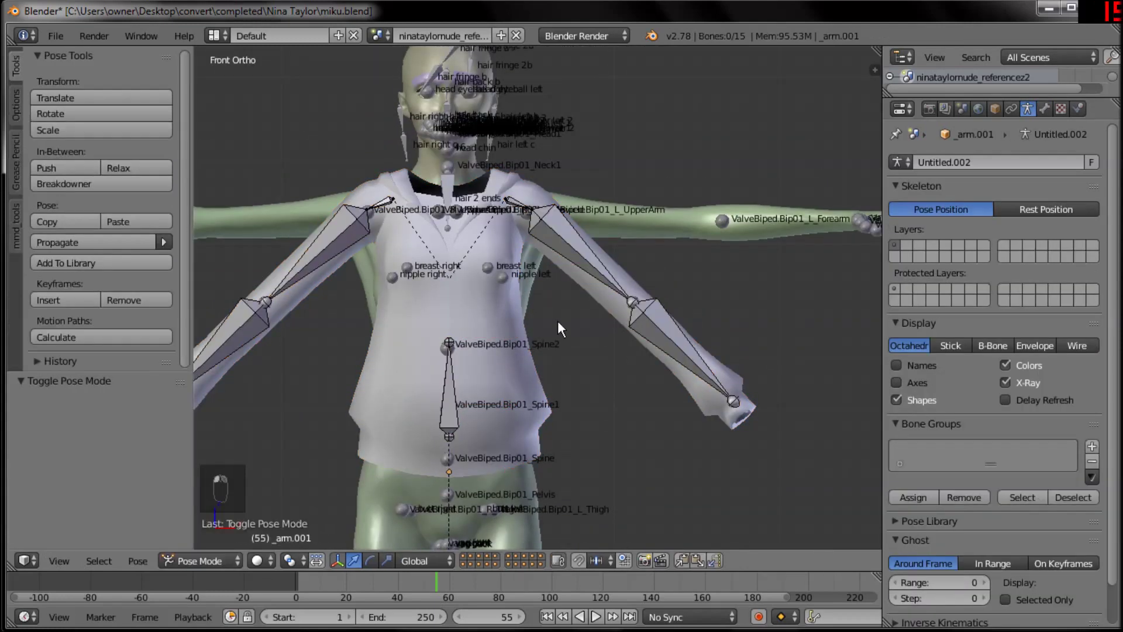
# Rotate the hoodie's left shoulder bone by -10° and its right shoulder bone by 10° in front view
pyautogui.rightClick(517, 208)
pyautogui.scroll(2, 541, 257)
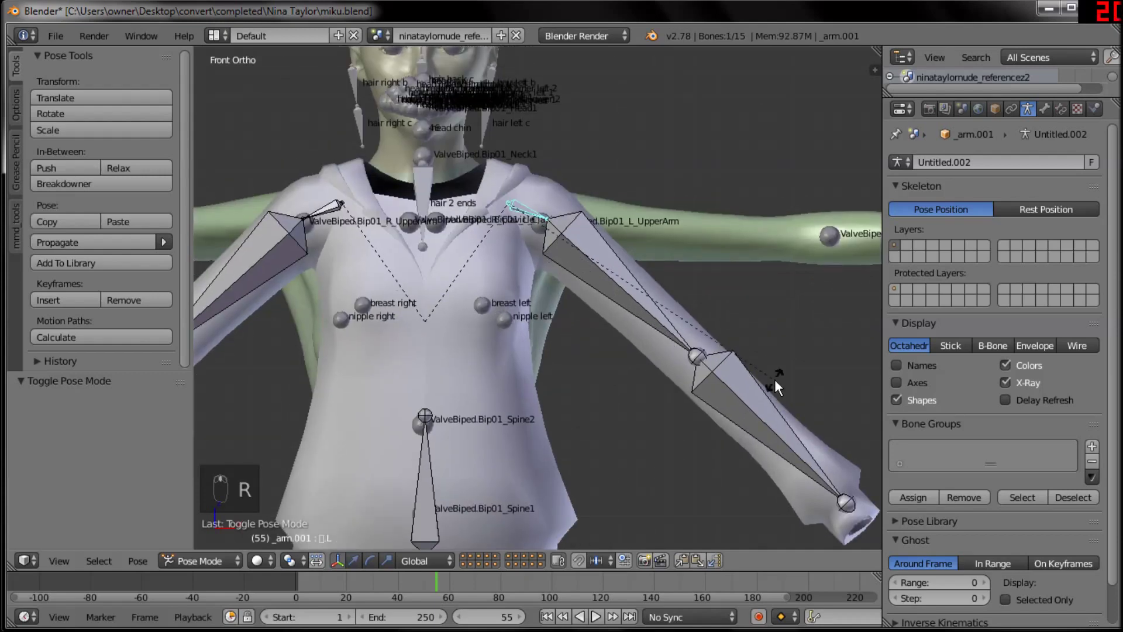
pyautogui.press('r')
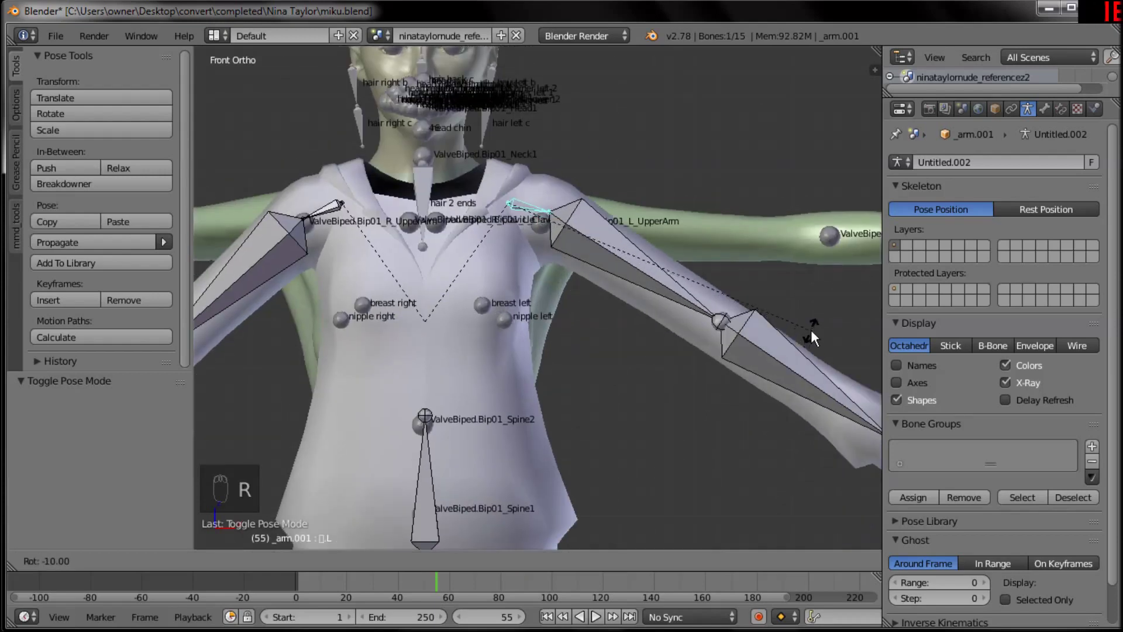
pyautogui.click(811, 329)
pyautogui.scroll(-1, 668, 293)
pyautogui.scroll(-1, 412, 248)
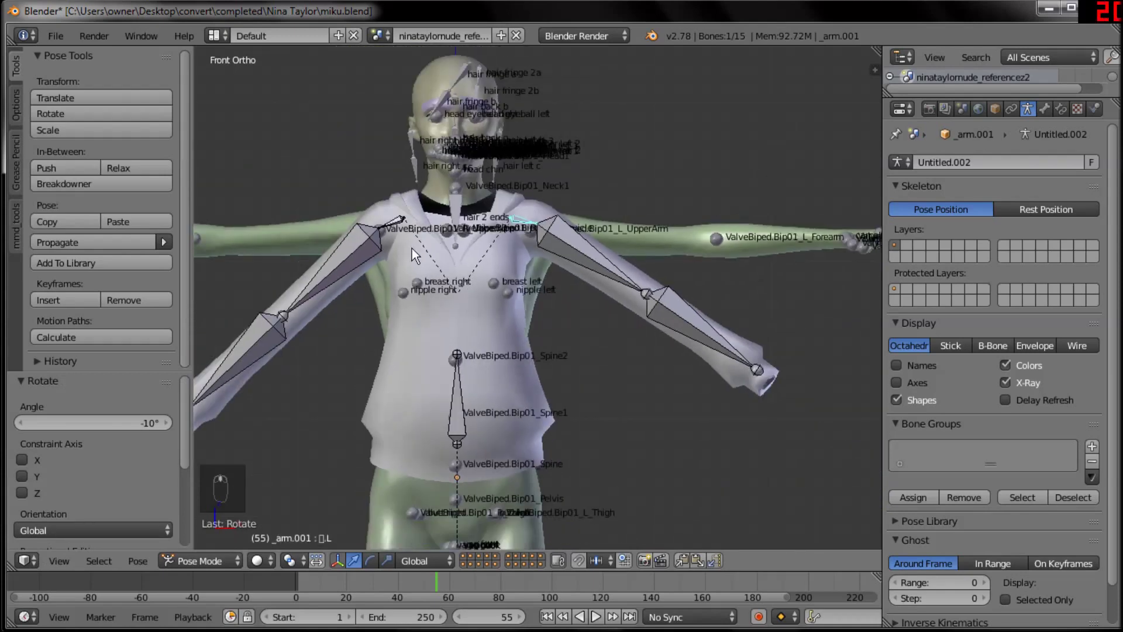
pyautogui.keyDown('shift'); pyautogui.moveTo(412, 248); pyautogui.dragTo(528, 244, button='middle'); pyautogui.keyUp('shift')
pyautogui.rightClick(505, 258)
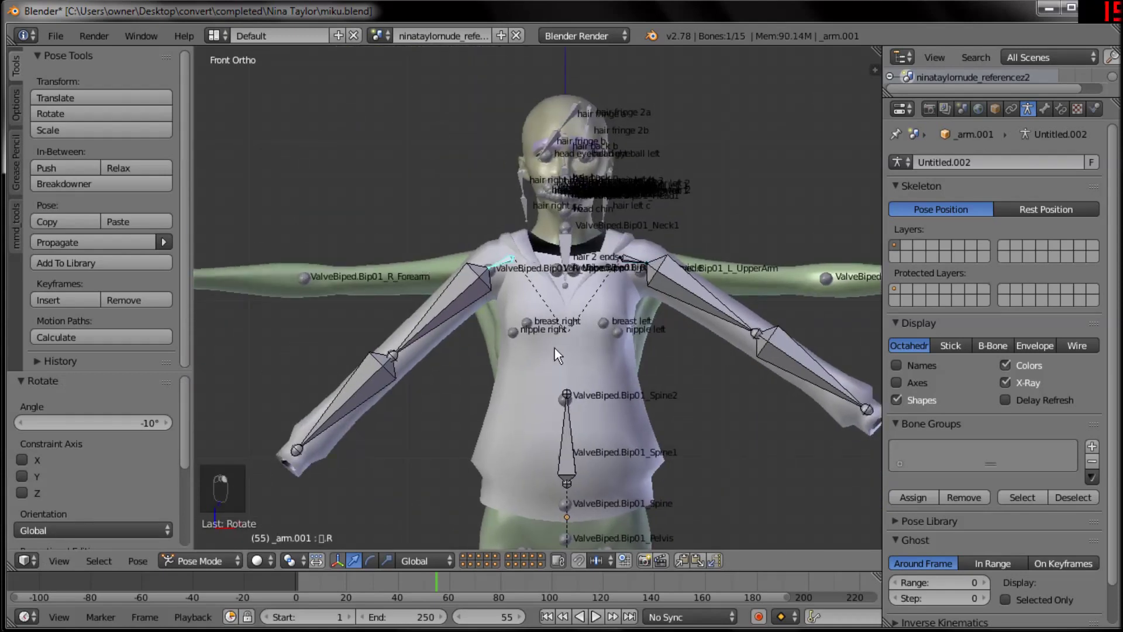
pyautogui.press('r')
pyautogui.click(538, 353)
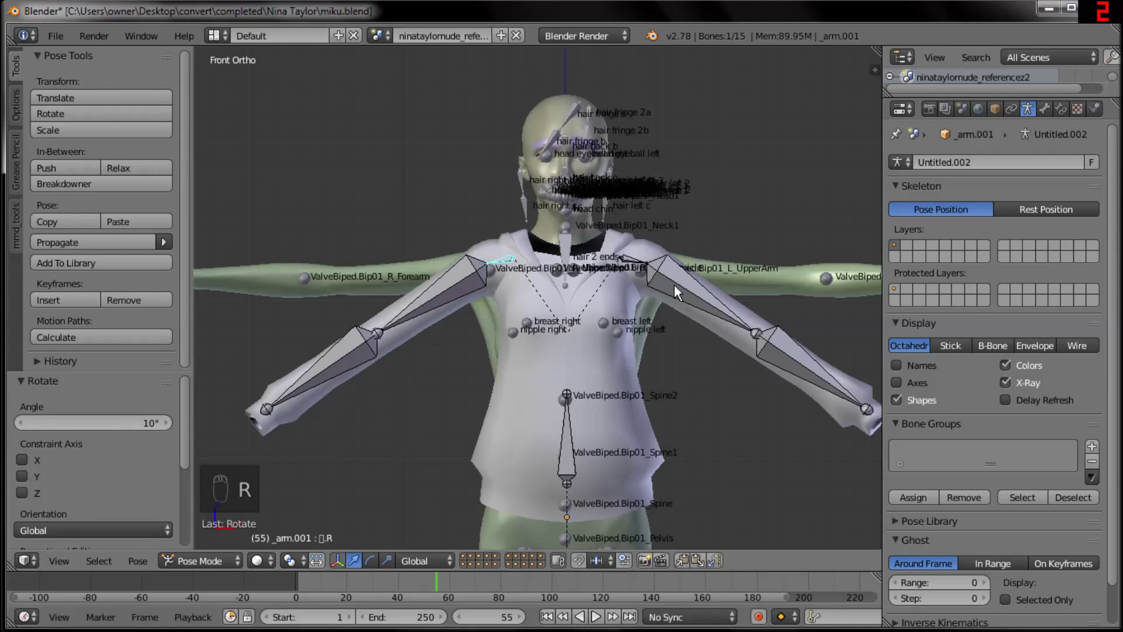
# Rotate the hoodie's left upper arm bone by -25° and its right upper arm bone by 25°
pyautogui.rightClick(674, 284)
pyautogui.keyDown('shift'); pyautogui.moveTo(596, 346); pyautogui.dragTo(591, 406, button='middle'); pyautogui.keyUp('shift')
pyautogui.press('r')
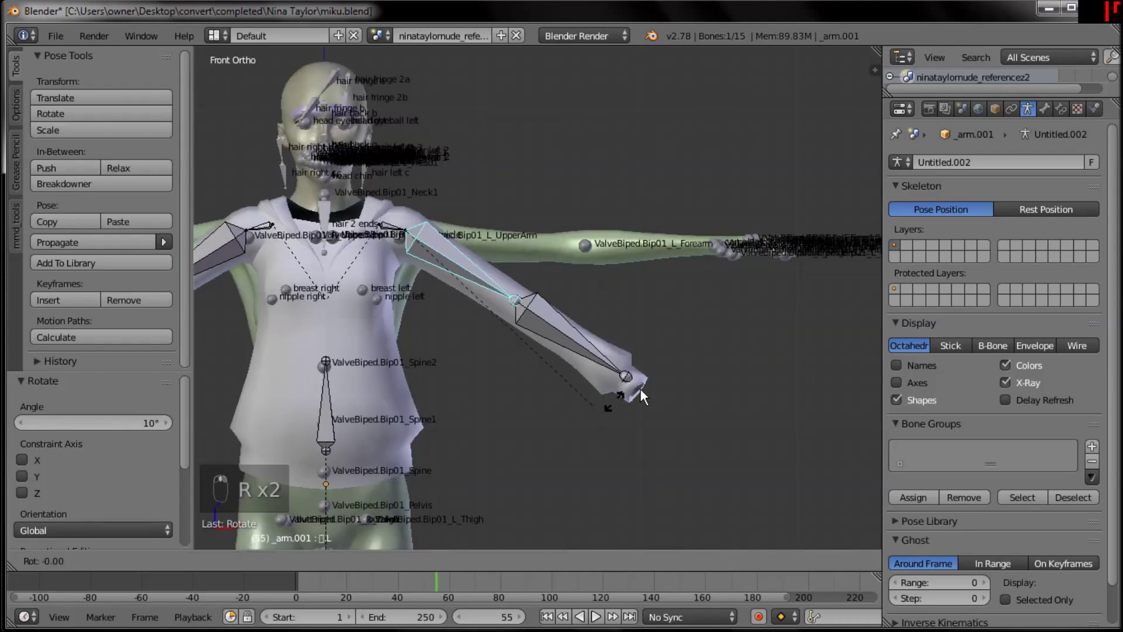
pyautogui.click(704, 318)
pyautogui.keyDown('shift'); pyautogui.moveTo(486, 315); pyautogui.dragTo(699, 282, button='middle'); pyautogui.keyUp('shift')
pyautogui.rightClick(415, 237)
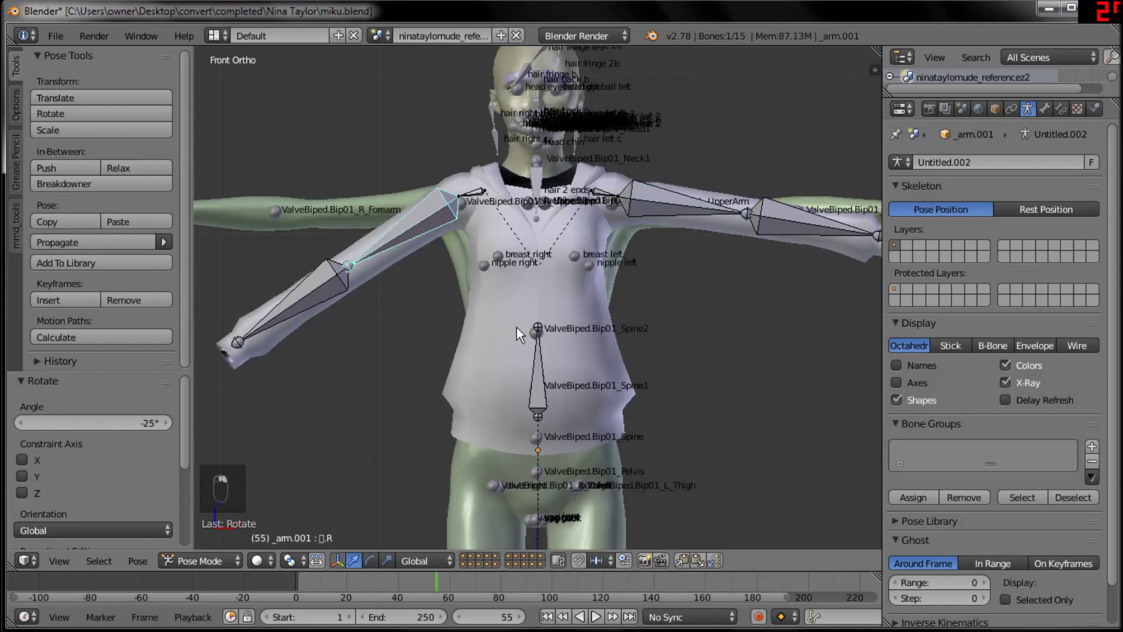
pyautogui.press('r')
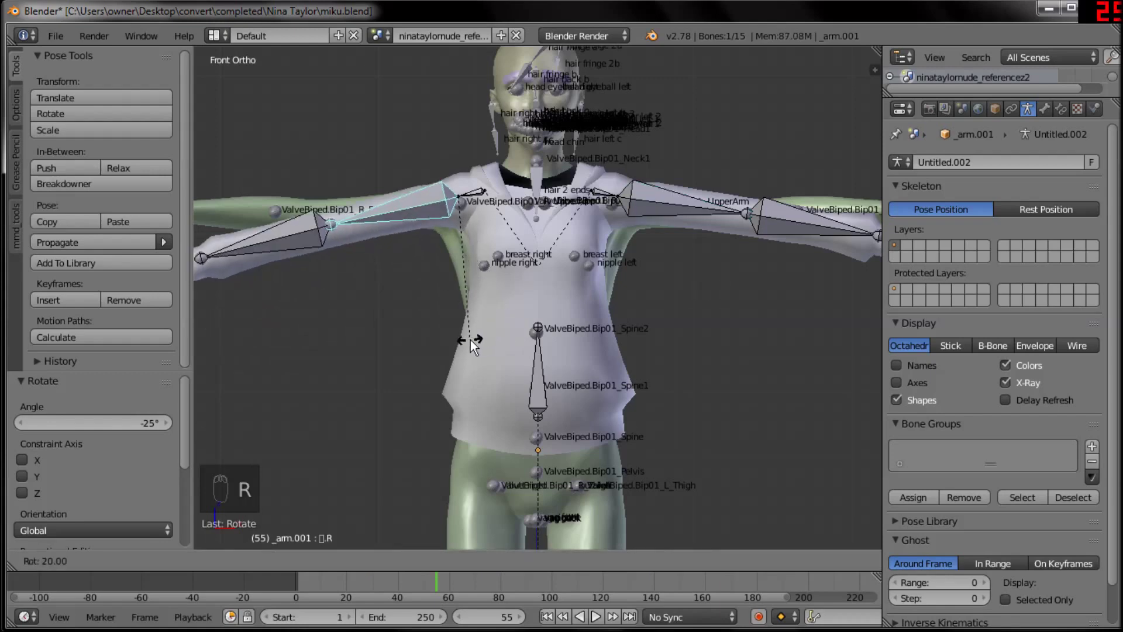
pyautogui.click(460, 342)
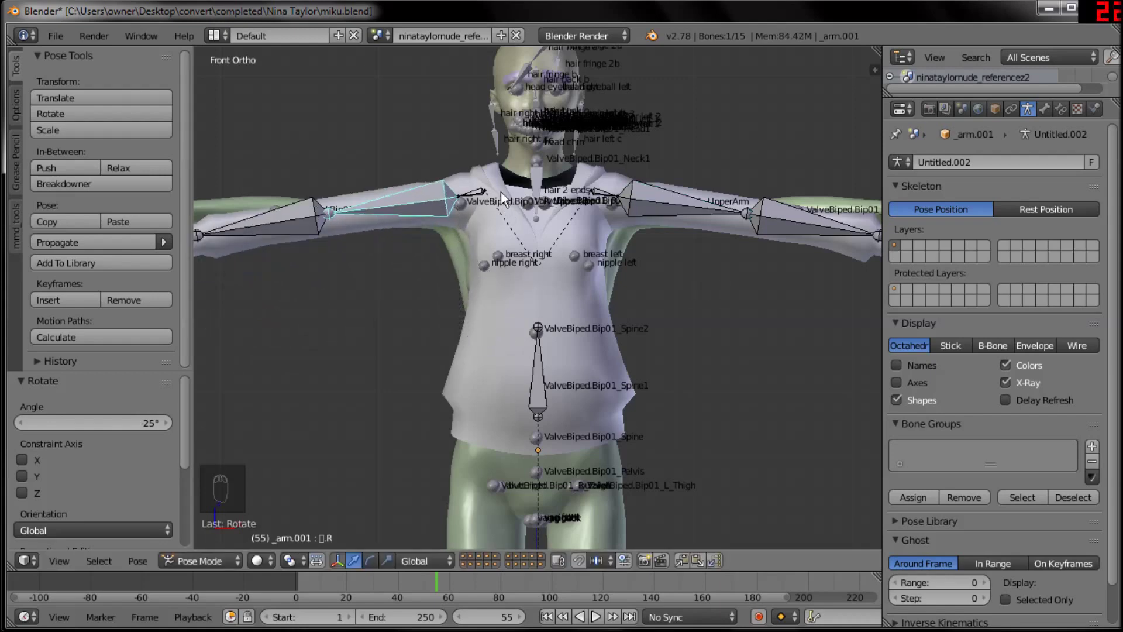
# Raise the sleeves further by rotating the right shoulder bone 5° and the left shoulder bone -5°
pyautogui.rightClick(479, 195)
pyautogui.press('r')
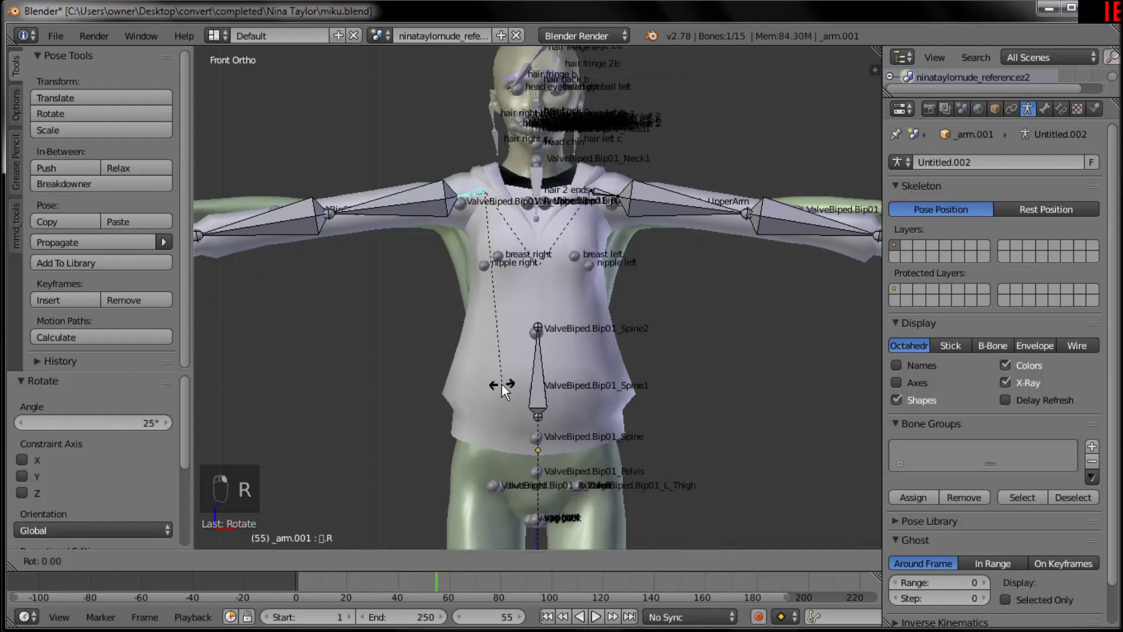
pyautogui.click(490, 386)
pyautogui.rightClick(600, 193)
pyautogui.press('r')
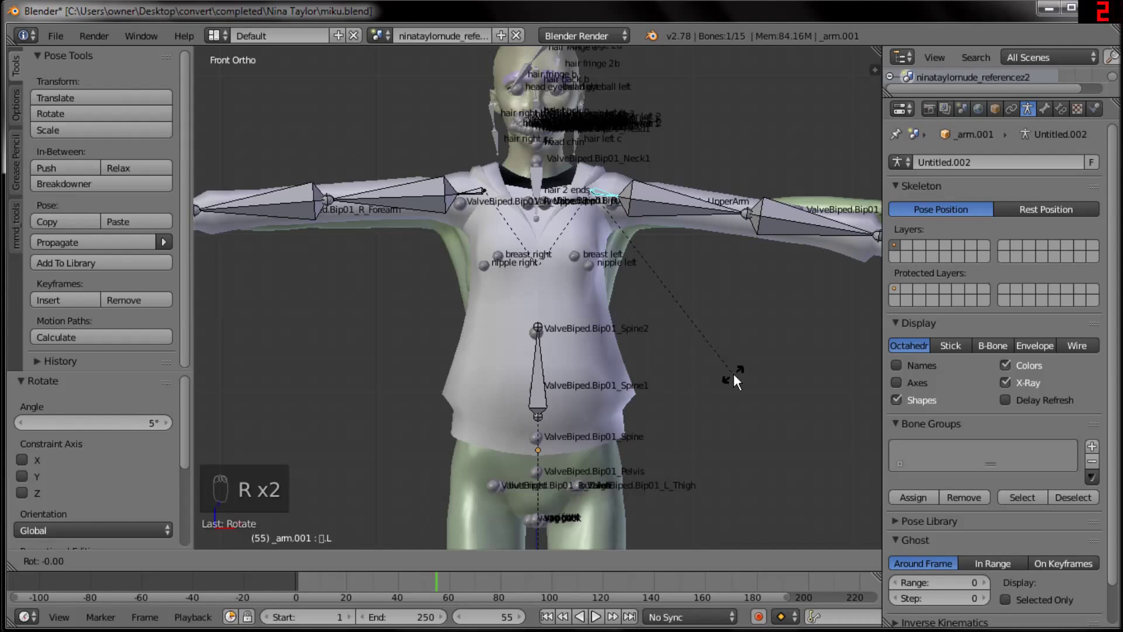
pyautogui.click(737, 373)
pyautogui.keyDown('shift'); pyautogui.moveTo(704, 323); pyautogui.dragTo(574, 337, button='middle'); pyautogui.keyUp('shift')
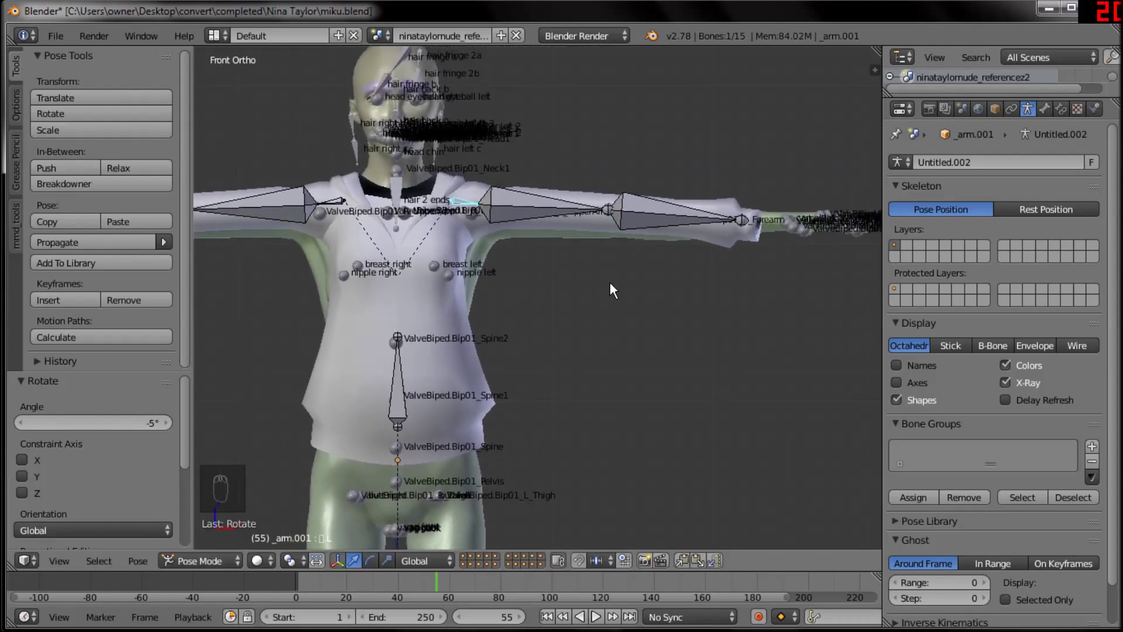
# Return to Object Mode and move the hoodie's armature 10 along Y back onto the body
pyautogui.press('KP_7')
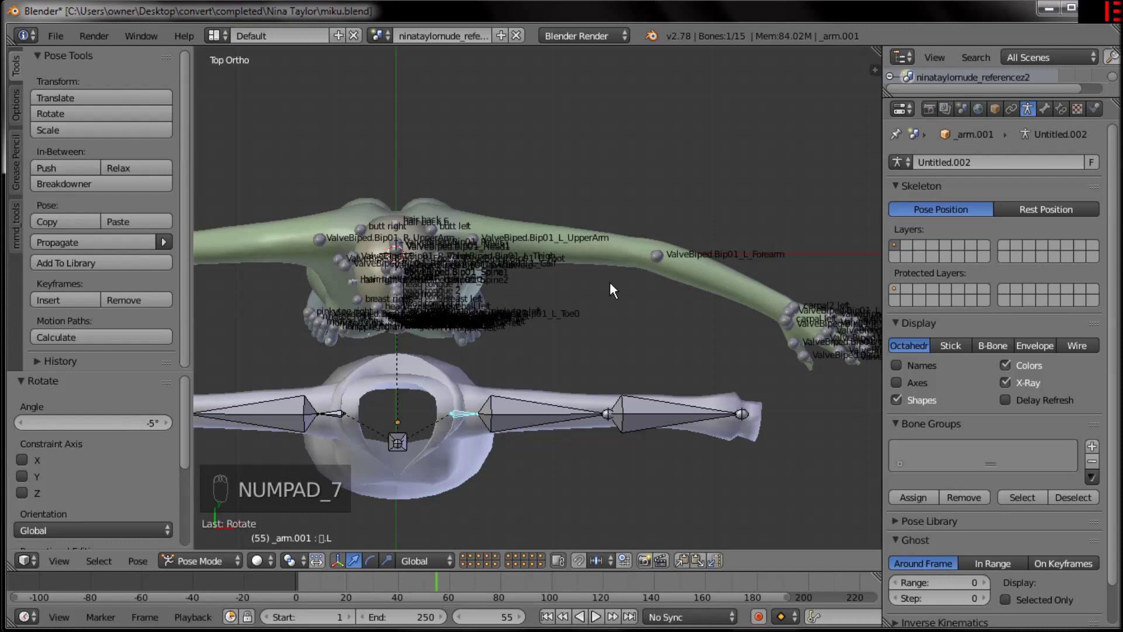
pyautogui.press('KP_3')
pyautogui.click(207, 557)
pyautogui.click(212, 543)
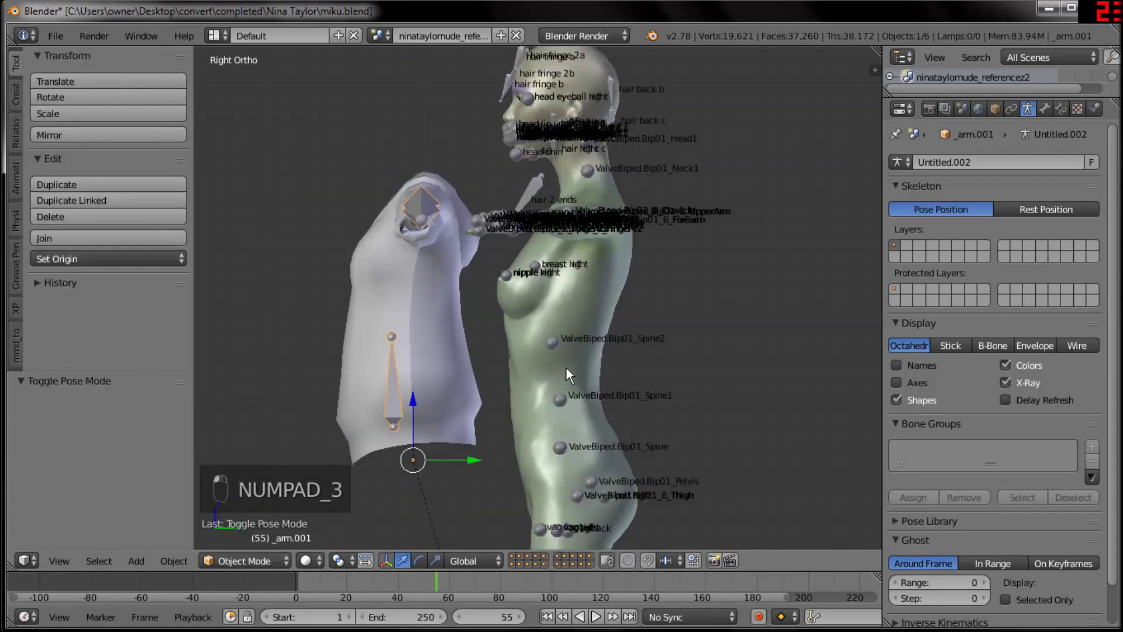
pyautogui.scroll(-5, 473, 289)
pyautogui.click(505, 304)
pyautogui.moveTo(504, 305); pyautogui.dragTo(574, 307)
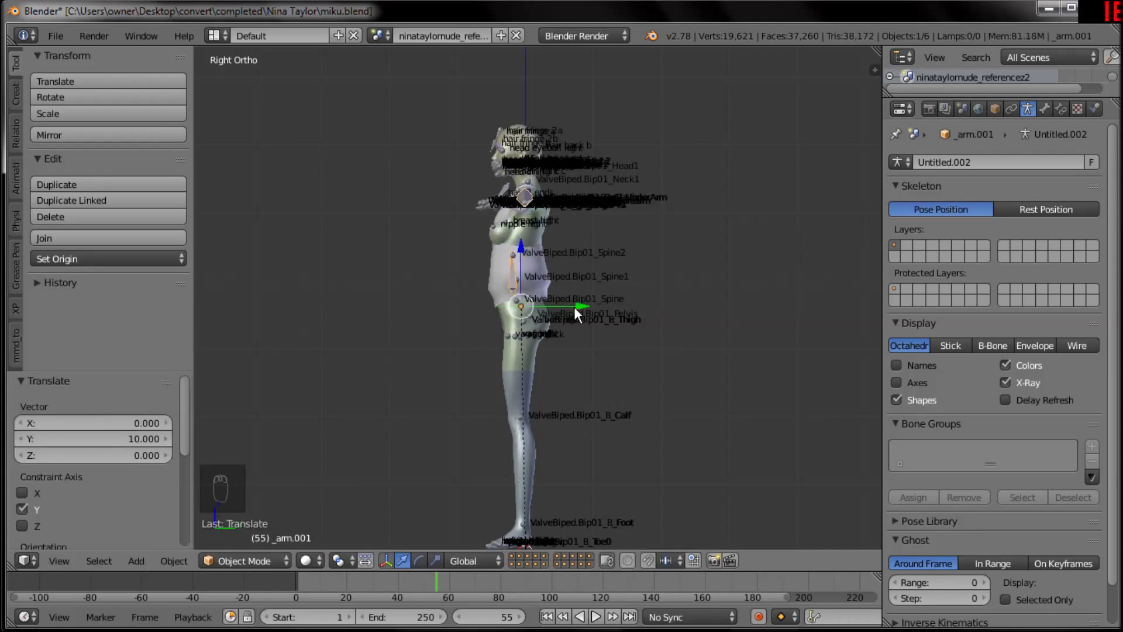
# Put the hoodie's armature in Pose Mode and rotate its left forearm bone by 20° in top view
pyautogui.press('KP_7')
pyautogui.scroll(2, 565, 211)
pyautogui.rightClick(565, 212)
pyautogui.rightClick(565, 212)
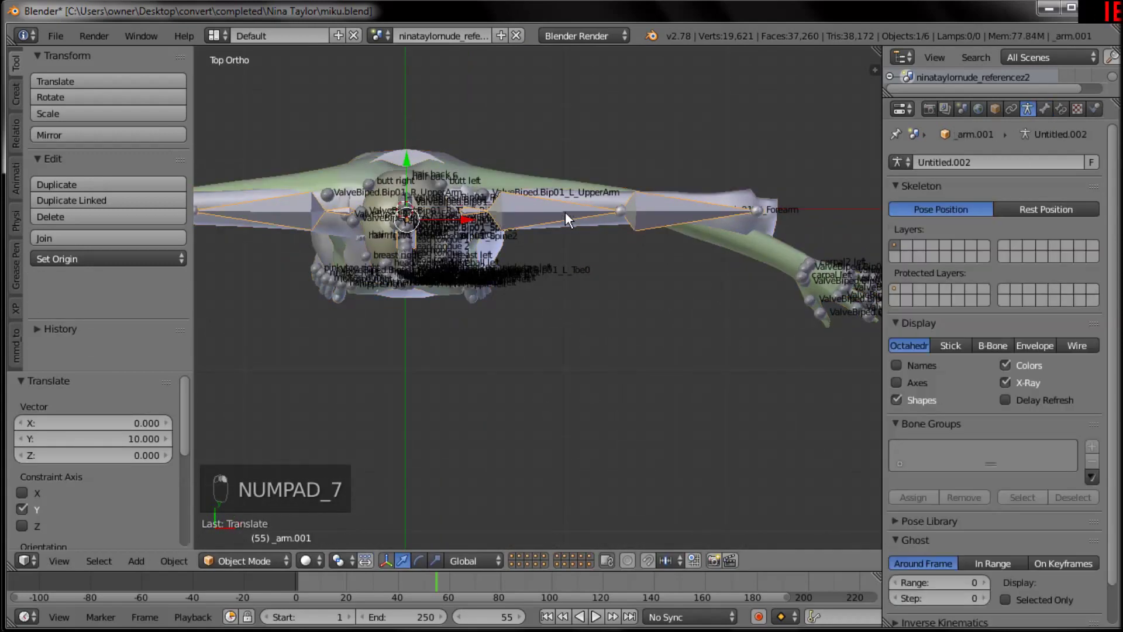
pyautogui.click(267, 567)
pyautogui.click(265, 505)
pyautogui.rightClick(651, 216)
pyautogui.keyDown('shift'); pyautogui.moveTo(749, 318); pyautogui.dragTo(621, 378, button='middle'); pyautogui.keyUp('shift')
pyautogui.scroll(2, 622, 378)
pyautogui.press('r')
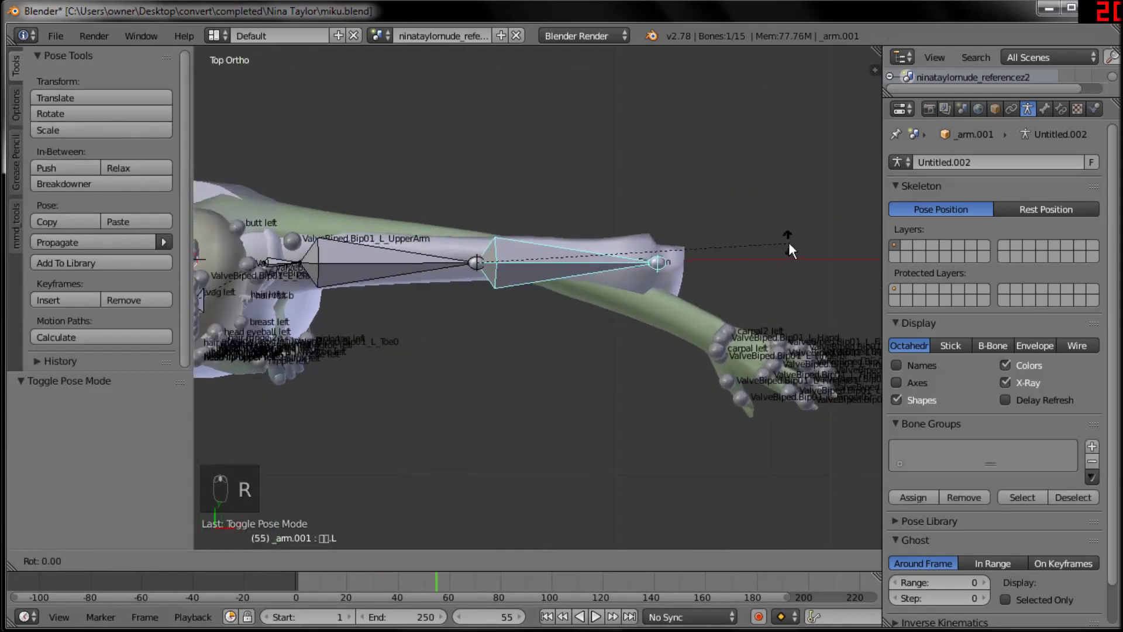
pyautogui.click(795, 346)
pyautogui.scroll(-2, 534, 278)
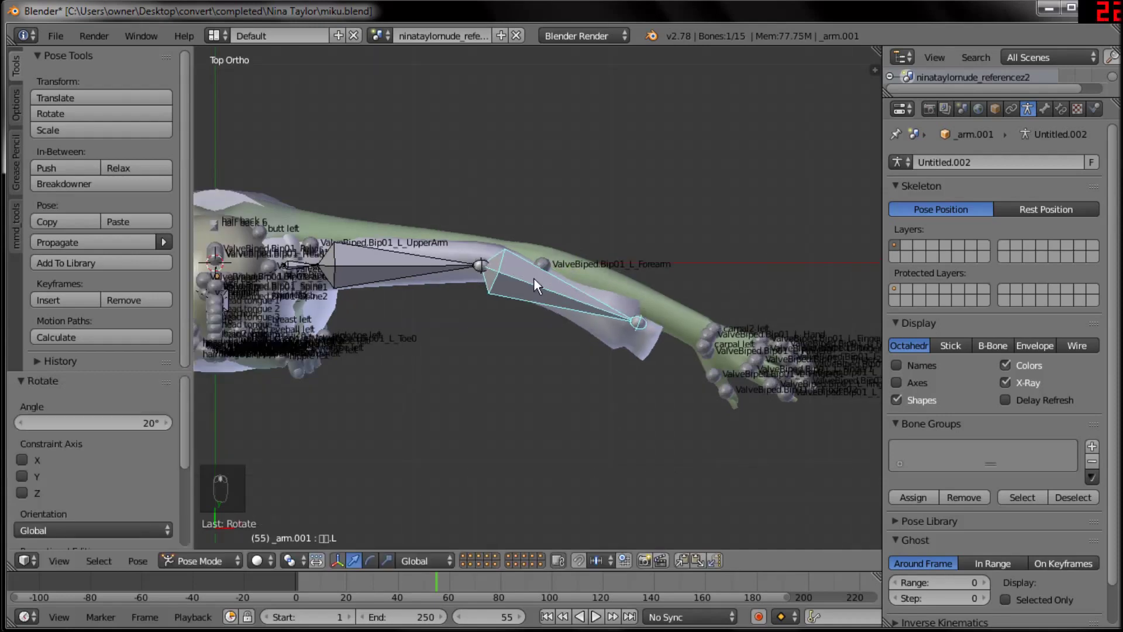
# Rotate the hoodie's right forearm bone by -20° in top view to follow the body's arm
pyautogui.keyDown('shift'); pyautogui.moveTo(533, 278); pyautogui.dragTo(784, 330, button='middle'); pyautogui.keyUp('shift')
pyautogui.rightClick(472, 235)
pyautogui.scroll(3, 575, 331)
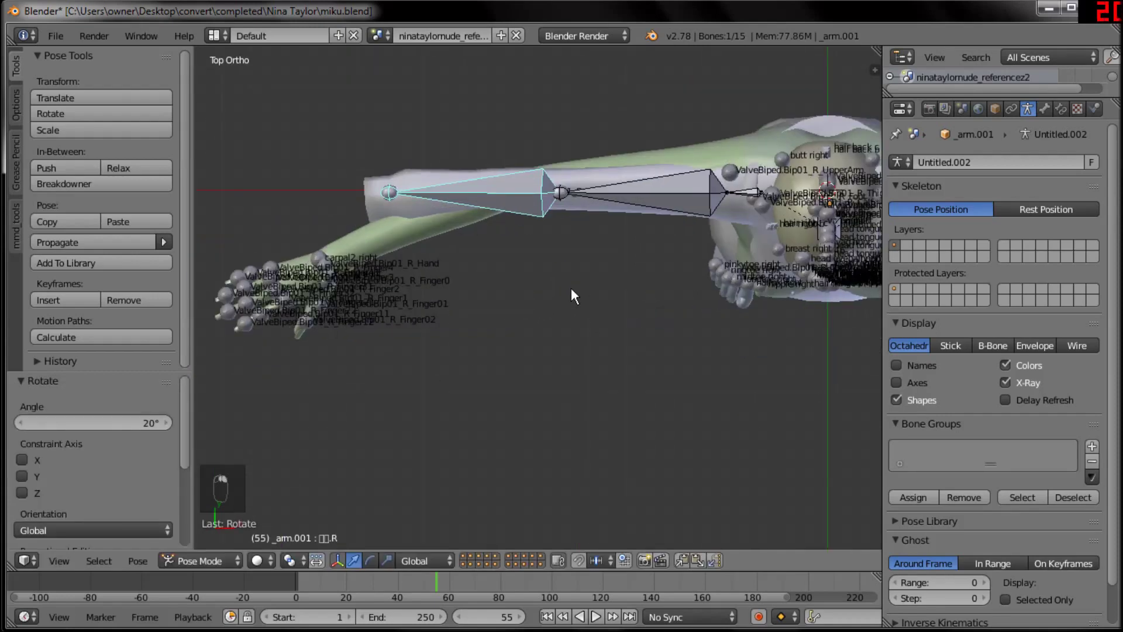
pyautogui.press('r')
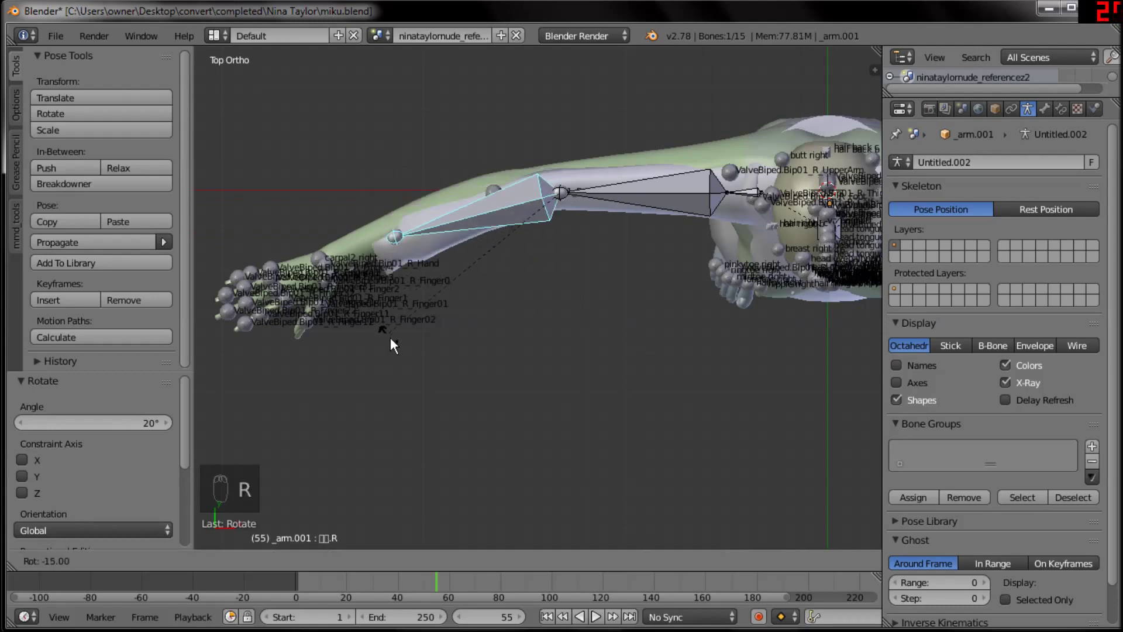
pyautogui.click(396, 346)
# Return to Object Mode and move the hoodie's armature 0.683 along Y to line the sleeves up with the arms
pyautogui.moveTo(528, 314); pyautogui.dragTo(743, 189, button='middle')
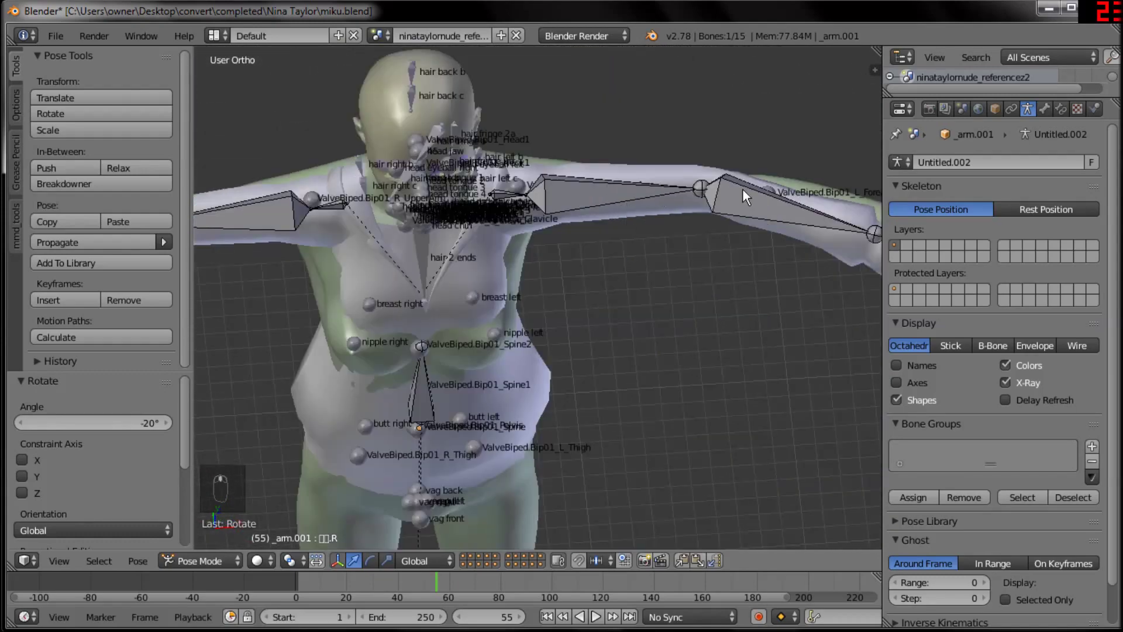
pyautogui.scroll(-2, 673, 276)
pyautogui.click(220, 560)
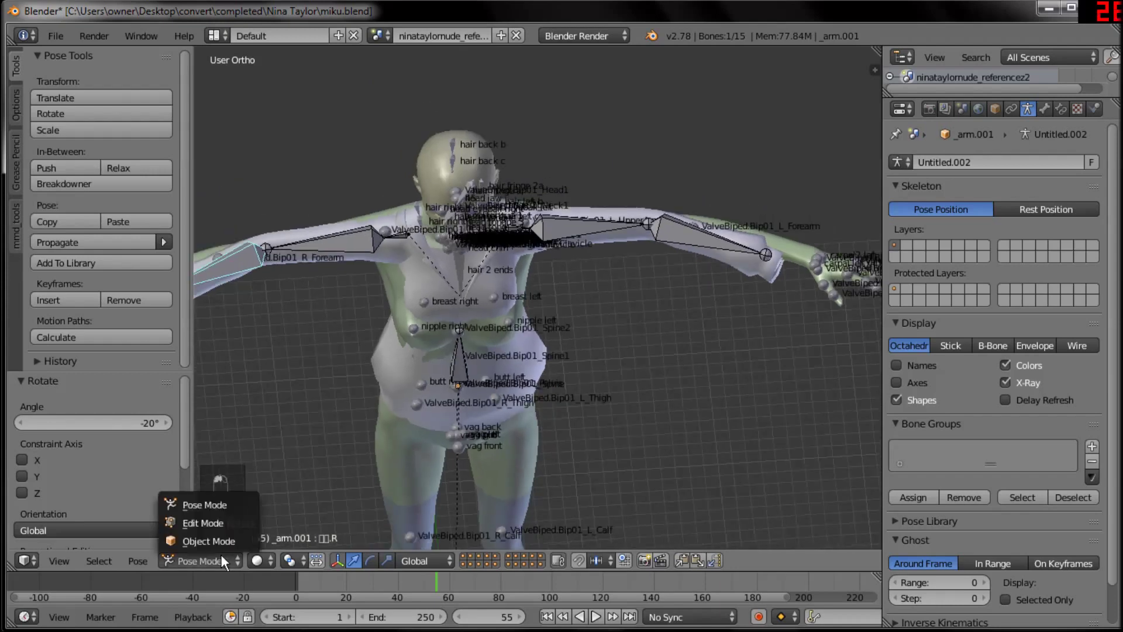
pyautogui.press('Return')
pyautogui.press('KP_3')
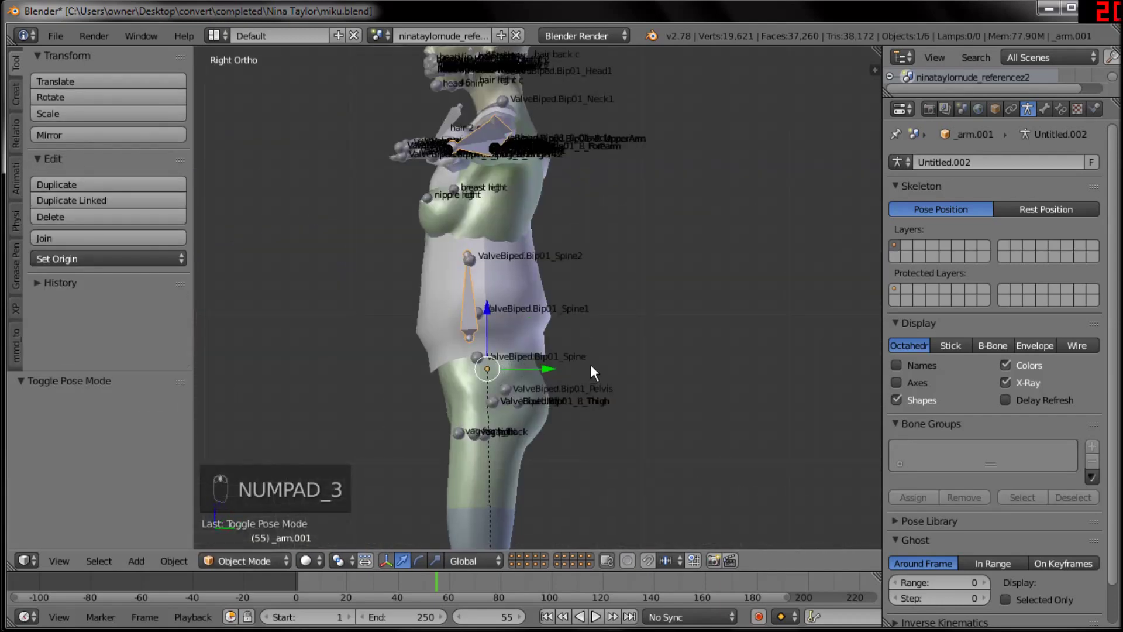
pyautogui.press('KP_7')
pyautogui.press('z')
pyautogui.moveTo(449, 287); pyautogui.dragTo(519, 251)
pyautogui.press('z')
pyautogui.moveTo(680, 416)
pyautogui.mouseDown(button='middle')
pyautogui.moveTo(685, 373)
pyautogui.moveTo(725, 421)
pyautogui.moveTo(743, 353)
pyautogui.moveTo(712, 310)
pyautogui.moveTo(714, 293)
pyautogui.mouseUp(button='middle')
# Check the hoodie's fit from the front and side, and try shifting it about -0.17 along Y
pyautogui.press('KP_1')
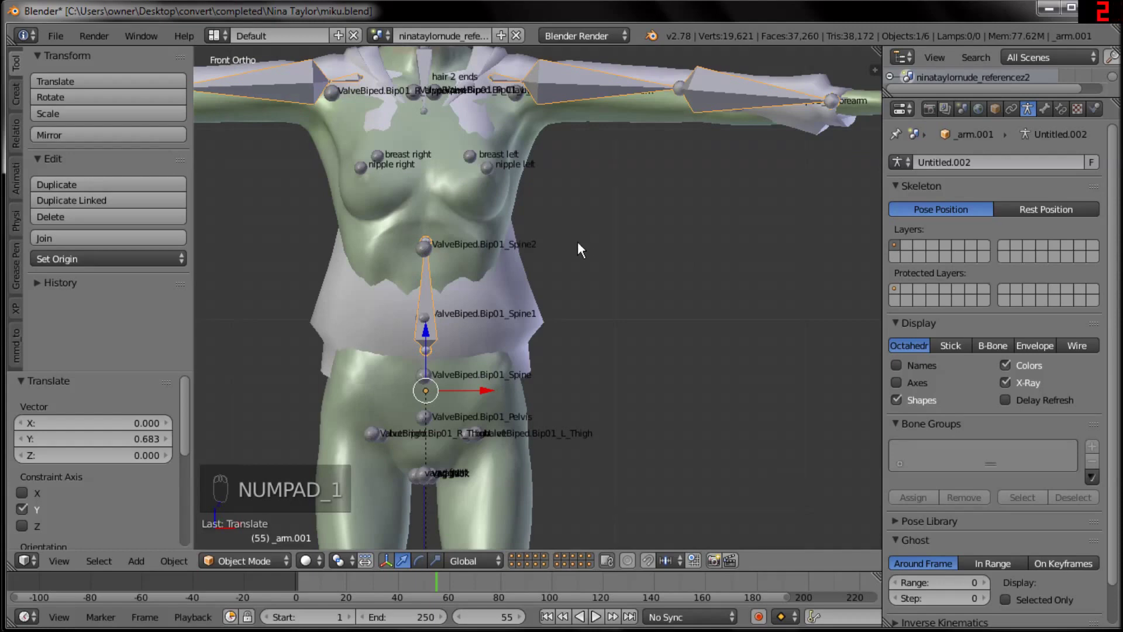
pyautogui.keyDown('shift'); pyautogui.moveTo(591, 287); pyautogui.dragTo(651, 454, button='middle'); pyautogui.keyUp('shift')
pyautogui.keyDown('ctrl'); pyautogui.moveTo(641, 318); pyautogui.dragTo(654, 337, button='middle'); pyautogui.keyUp('ctrl')
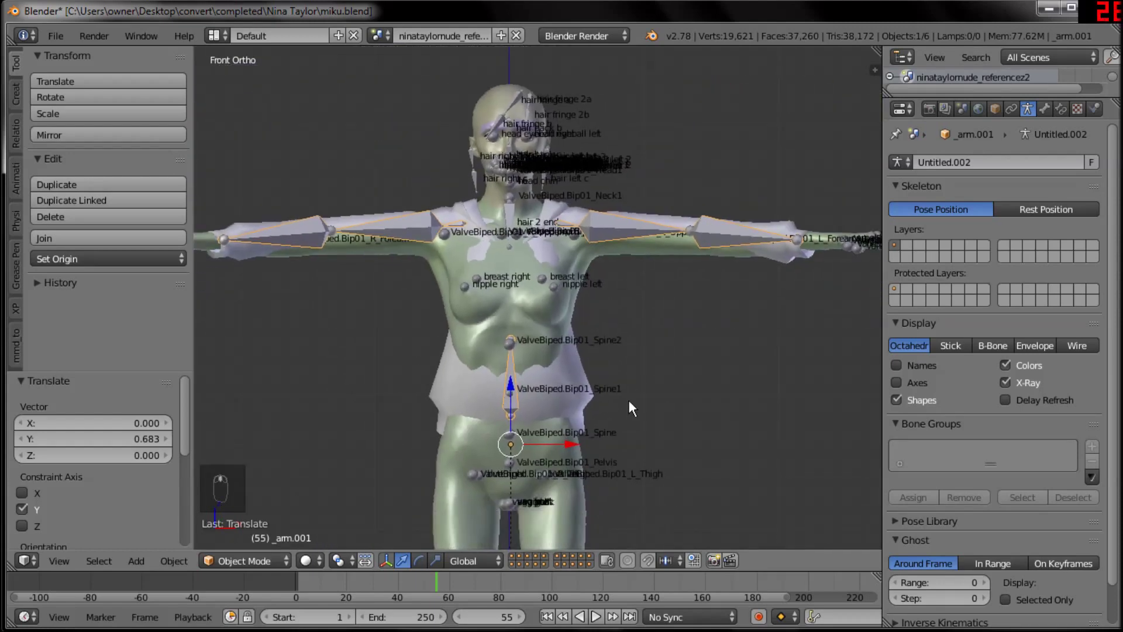
pyautogui.moveTo(589, 439); pyautogui.dragTo(735, 390, button='middle')
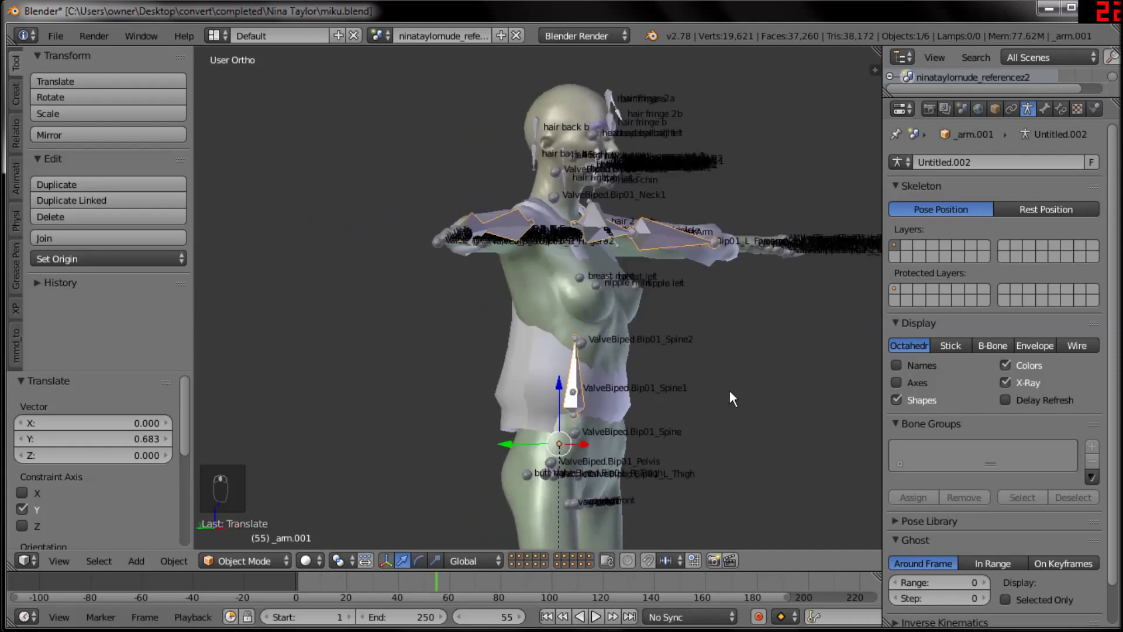
pyautogui.press('KP_3')
pyautogui.press('z')
pyautogui.press('z')
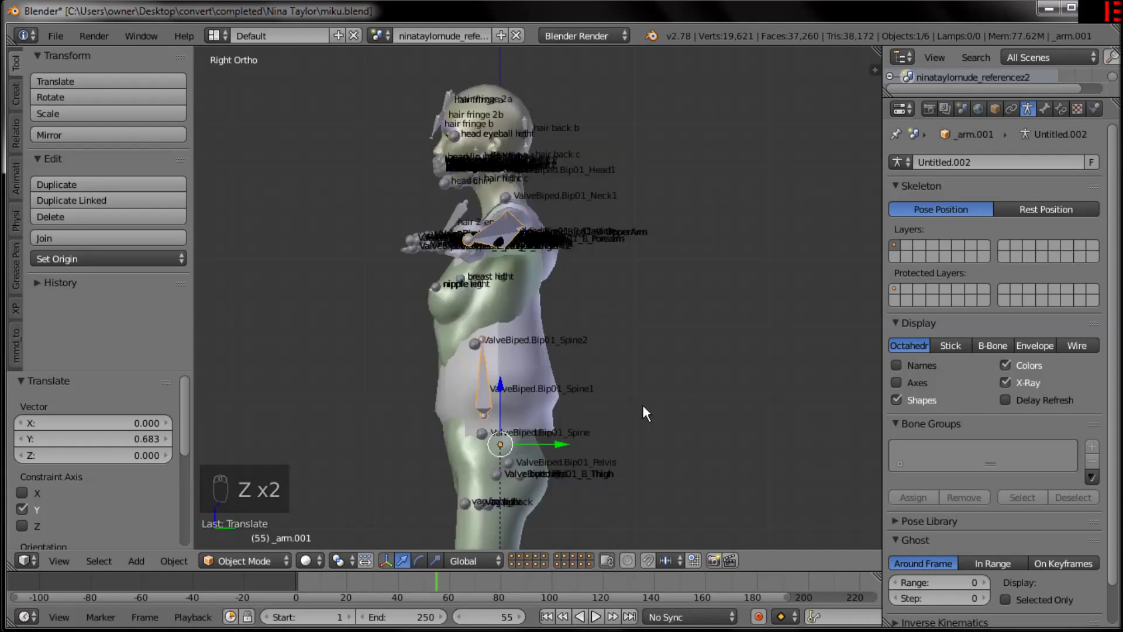
pyautogui.scroll(2, 650, 405)
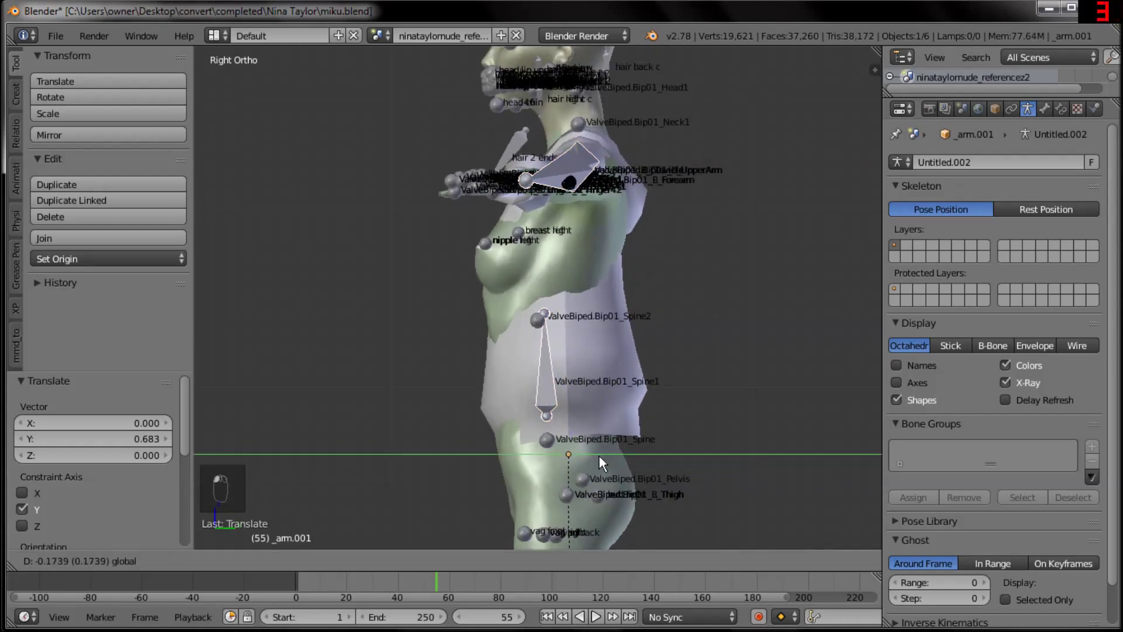
pyautogui.hotkey('ctrl', 'z')
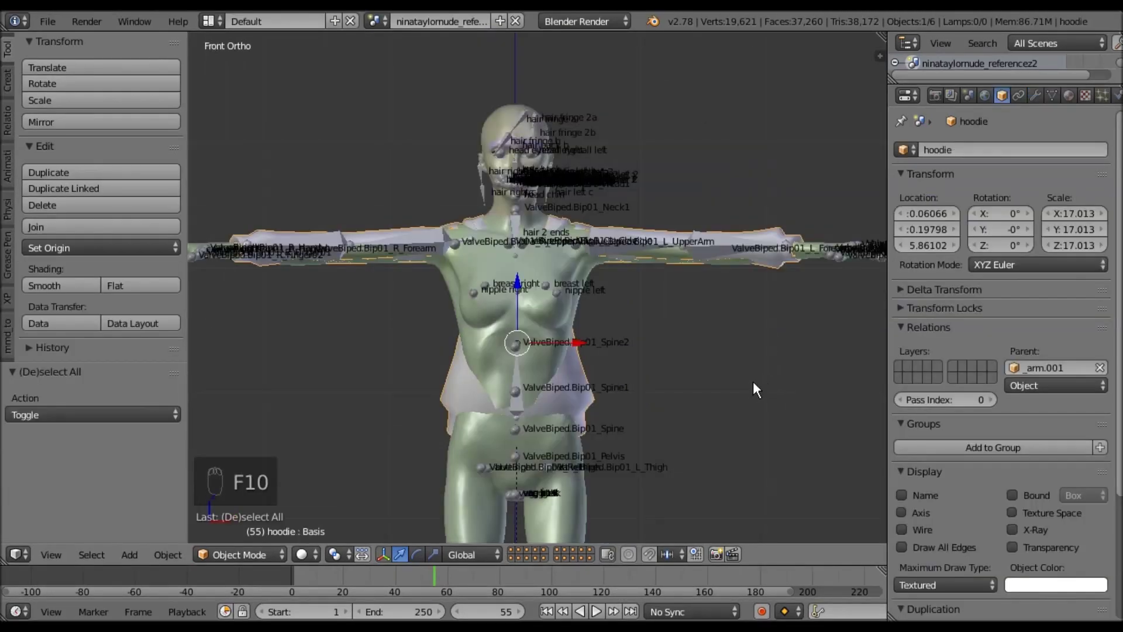
# Remove the hoodie mesh's Basis shape key and display its Armature modifier
pyautogui.scroll(1, 732, 398)
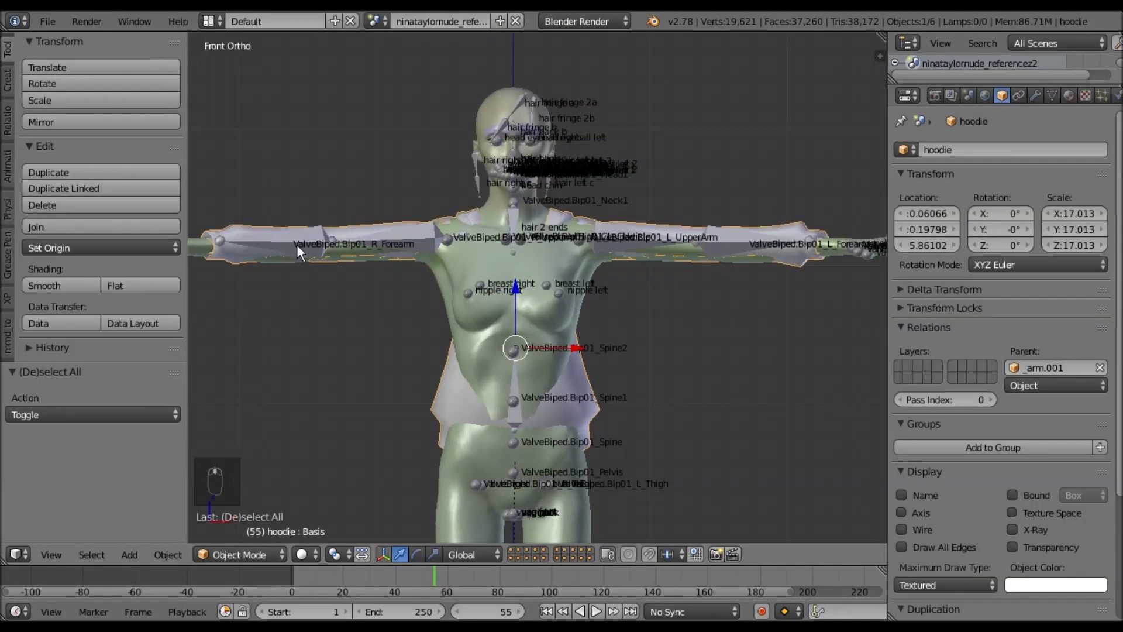
pyautogui.moveTo(422, 359); pyautogui.dragTo(525, 360, button='middle')
pyautogui.press('KP_1')
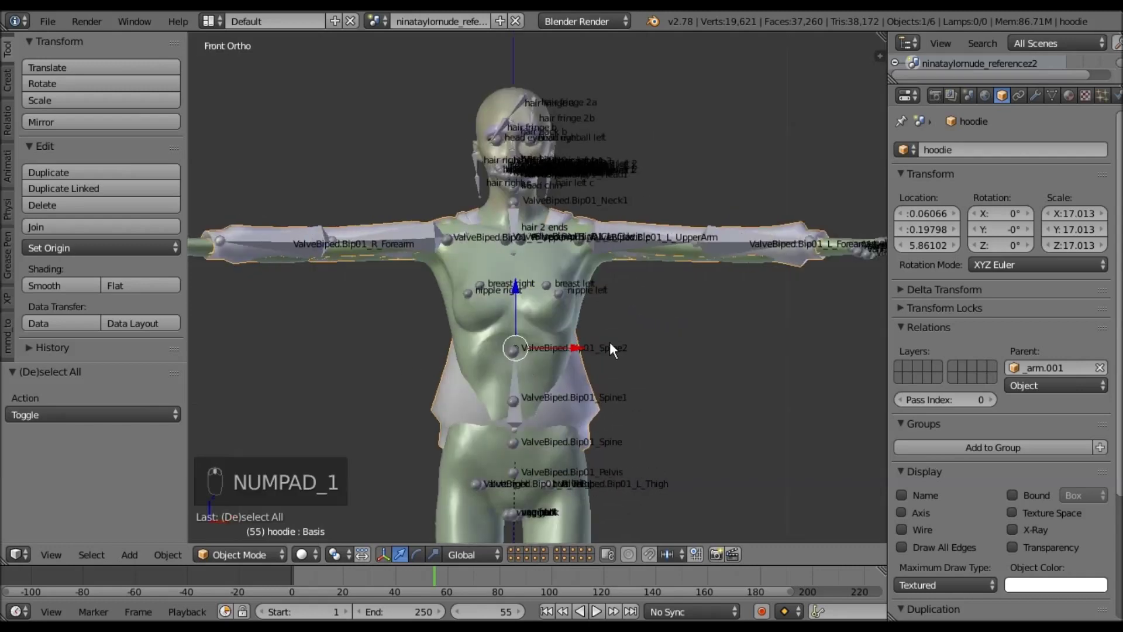
pyautogui.click(1051, 96)
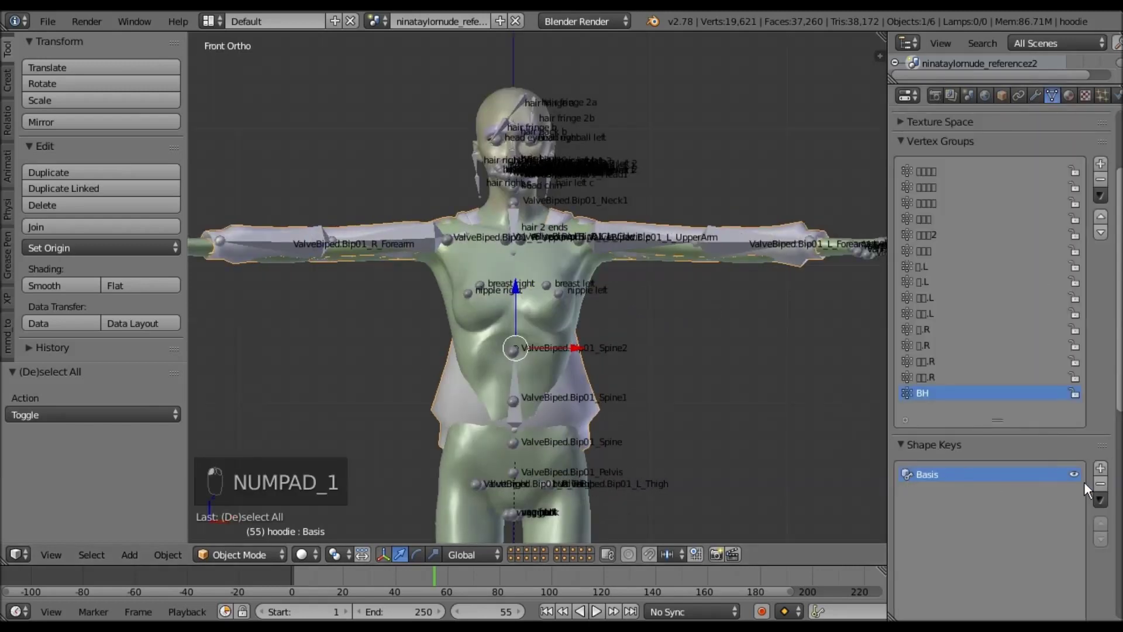
pyautogui.click(1101, 484)
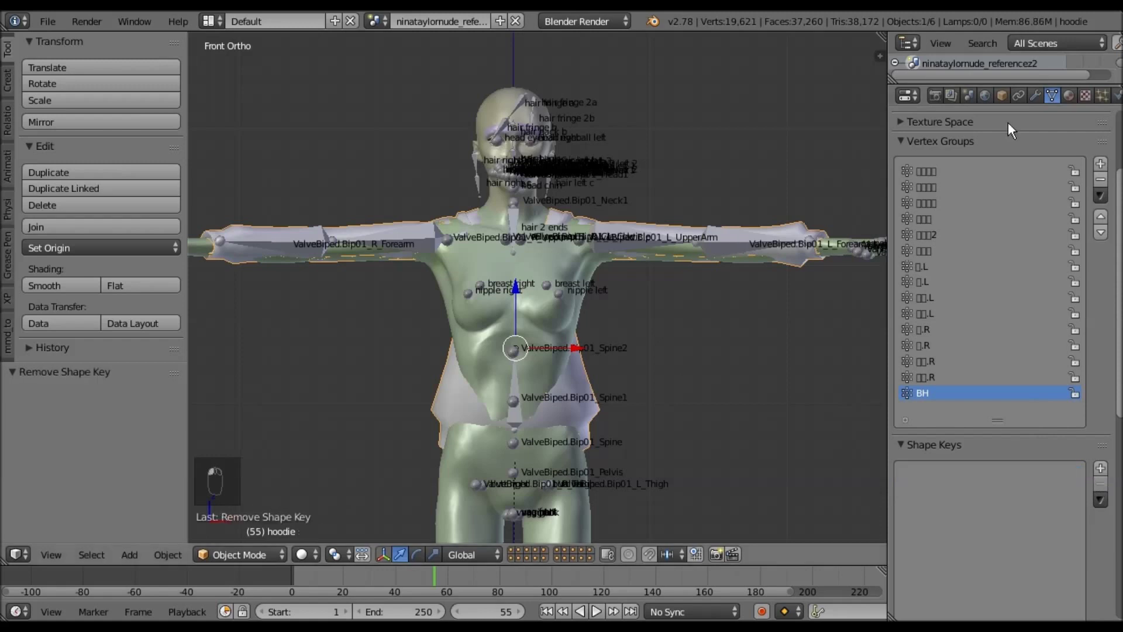
pyautogui.click(1035, 94)
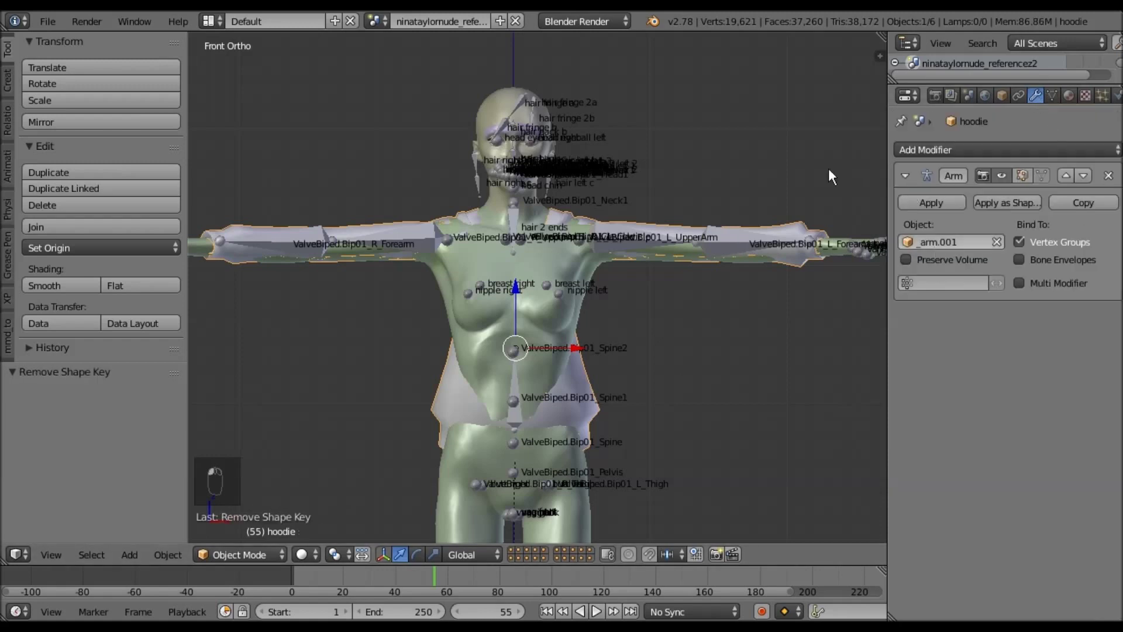
pyautogui.keyDown('shift'); pyautogui.scroll(1, 761, 211); pyautogui.keyUp('shift')
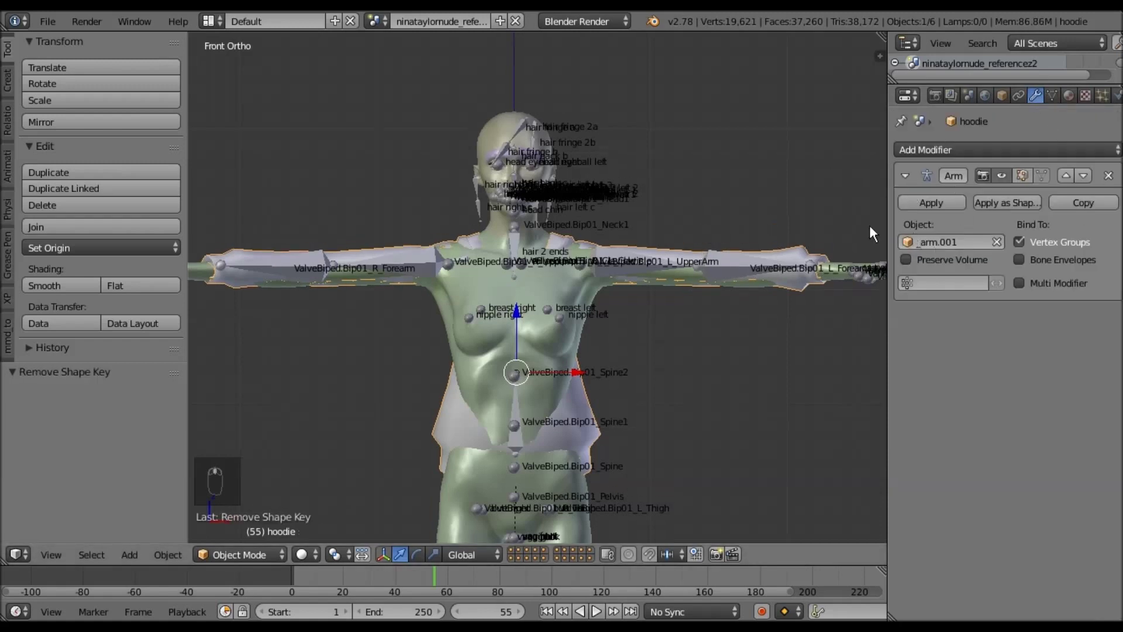
# Apply the hoodie mesh's Armature modifier as object data
pyautogui.click(933, 205)
pyautogui.moveTo(690, 381); pyautogui.dragTo(513, 376, button='middle')
pyautogui.press('KP_1')
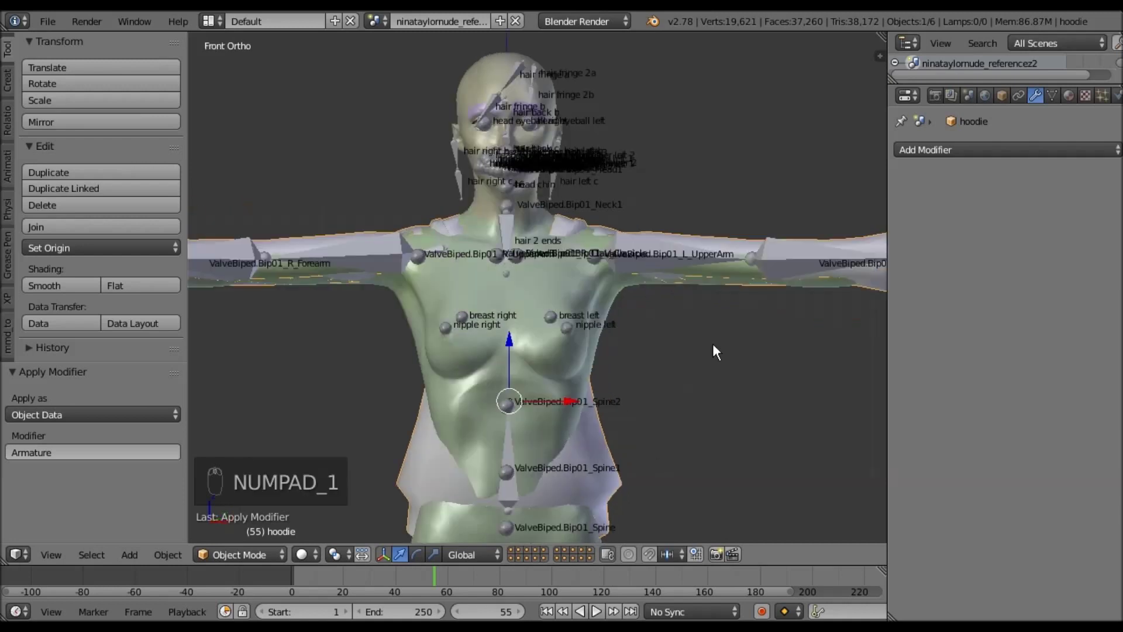
pyautogui.keyDown('shift'); pyautogui.moveTo(715, 363); pyautogui.dragTo(785, 196, button='middle'); pyautogui.keyUp('shift')
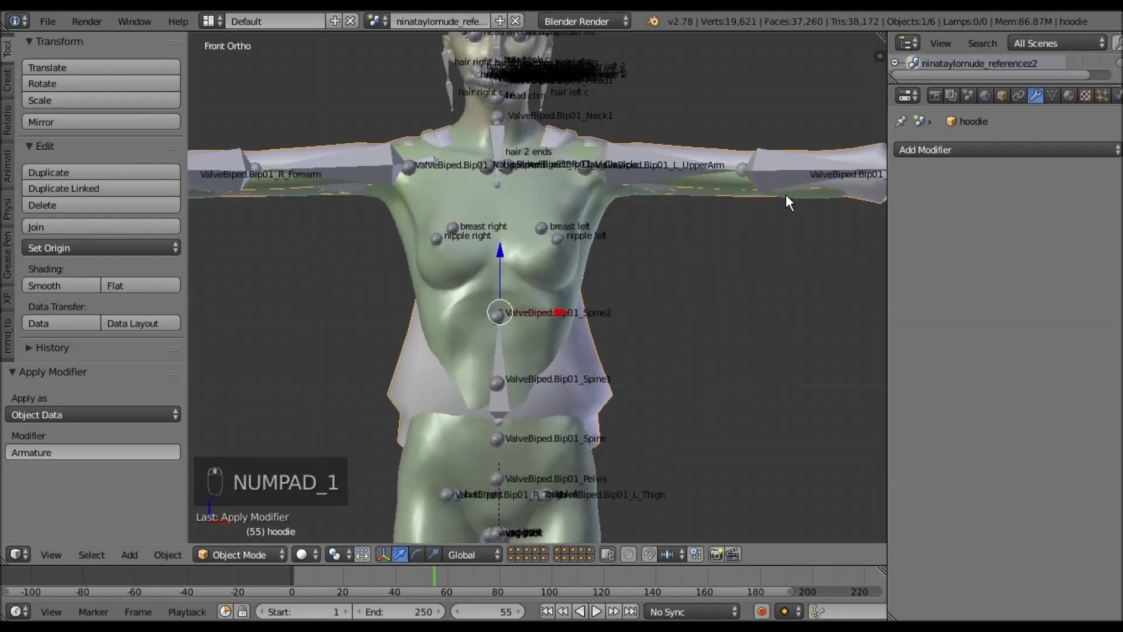
# Delete all vertex groups from the hoodie mesh
pyautogui.click(1051, 96)
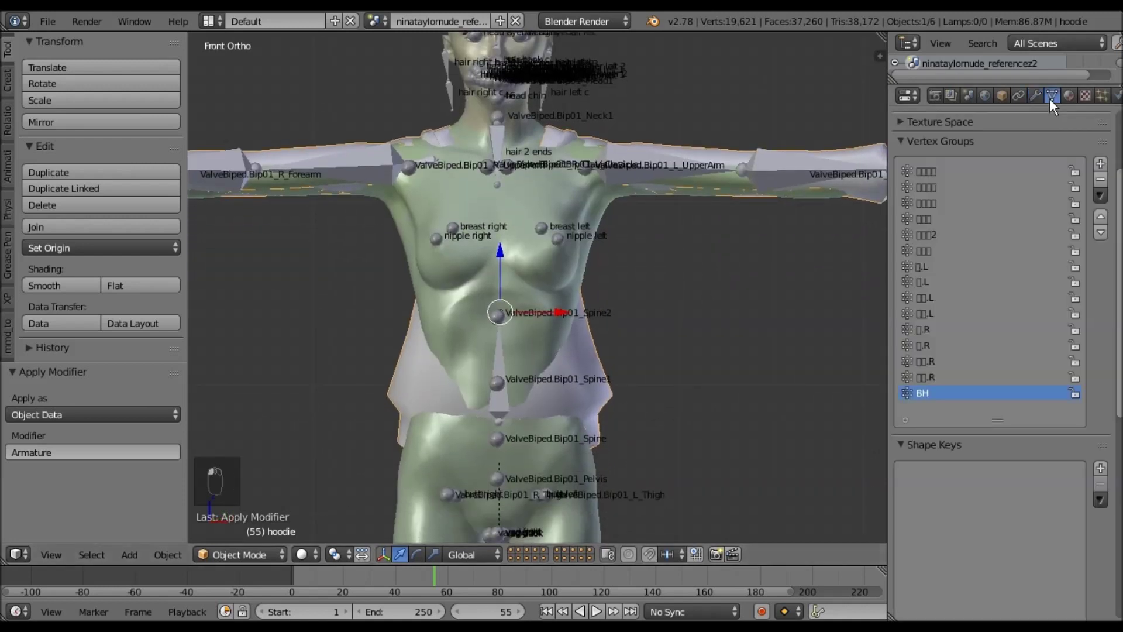
pyautogui.click(1100, 196)
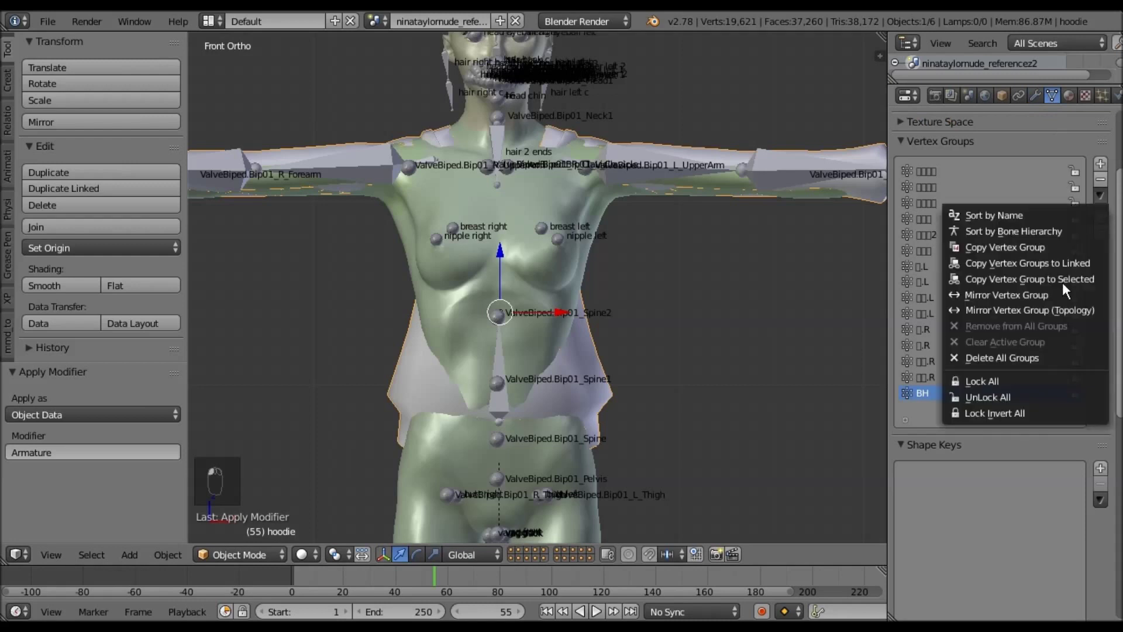
pyautogui.click(1034, 357)
pyautogui.keyDown('shift'); pyautogui.moveTo(644, 275); pyautogui.dragTo(587, 460, button='middle'); pyautogui.keyUp('shift')
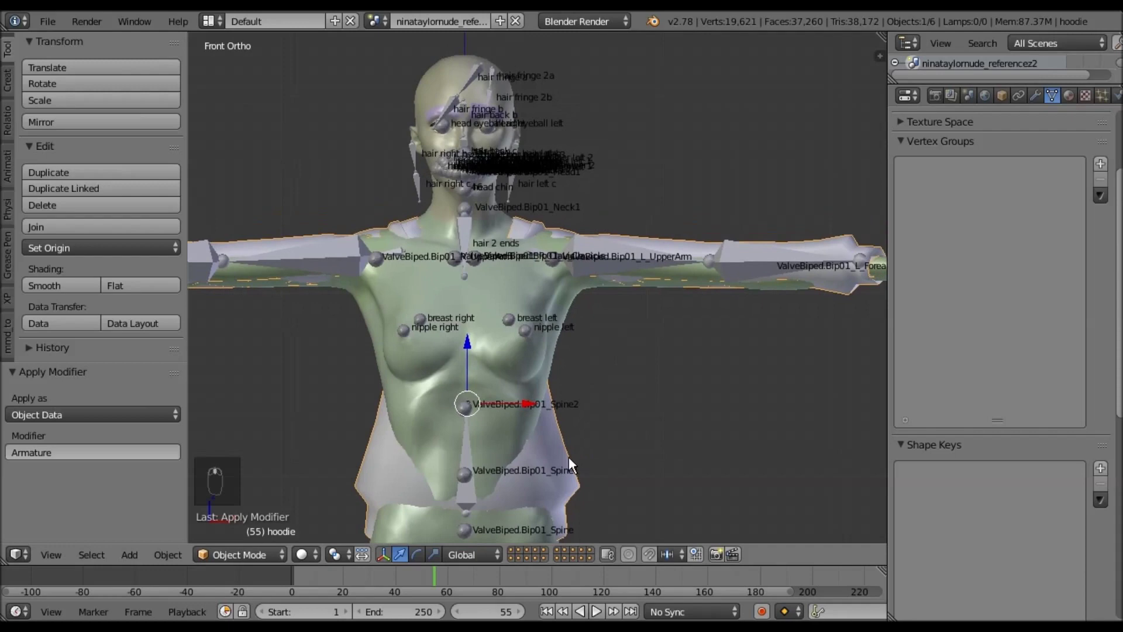
pyautogui.keyDown('shift'); pyautogui.moveTo(701, 275); pyautogui.dragTo(735, 190, button='middle'); pyautogui.keyUp('shift')
pyautogui.moveTo(702, 320); pyautogui.dragTo(559, 367, button='middle')
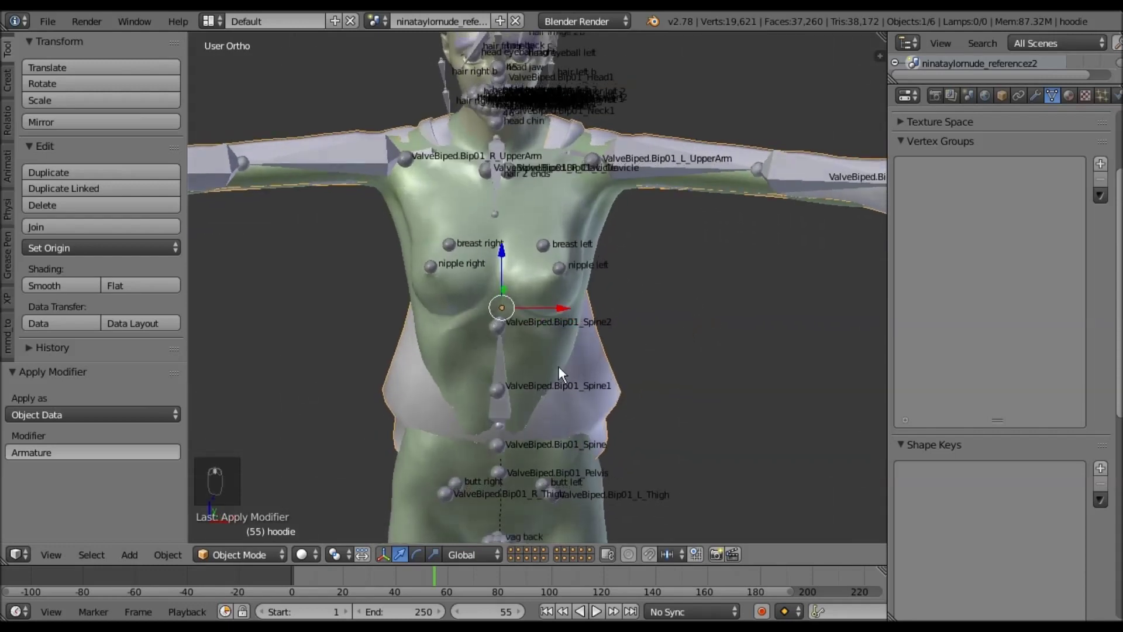
# Select the hoodie's armature and switch it from Pose Mode to Object Mode
pyautogui.rightClick(513, 375)
pyautogui.moveTo(590, 180); pyautogui.dragTo(584, 162, button='middle')
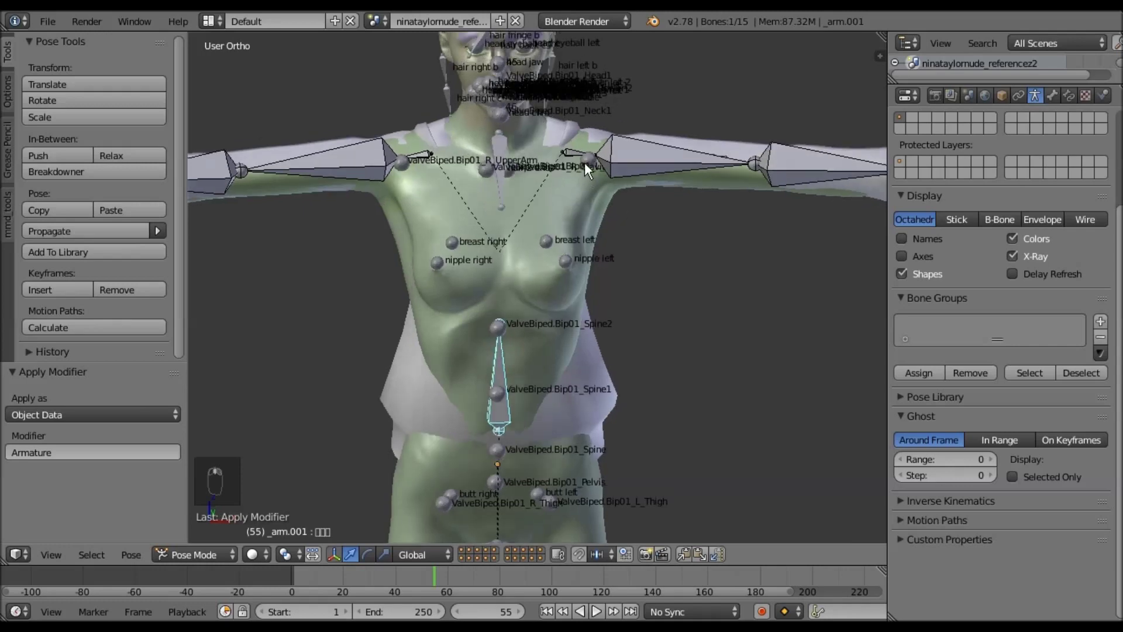
pyautogui.click(194, 555)
pyautogui.click(199, 536)
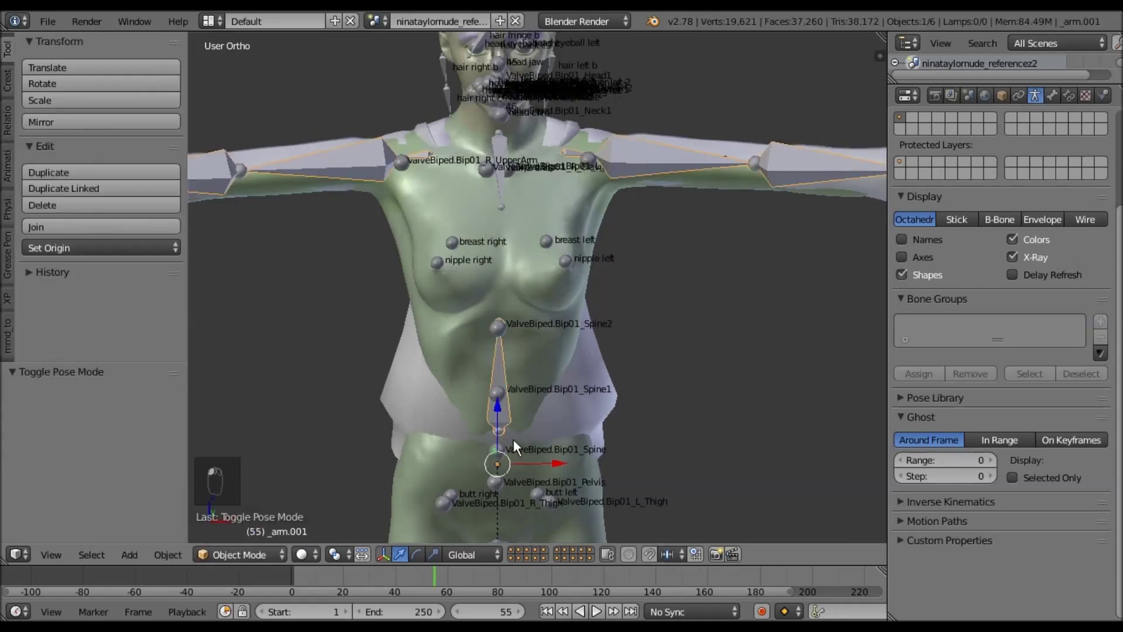
# Try moving and deleting the hoodie's armature, undoing each change
pyautogui.scroll(-2, 615, 281)
pyautogui.press('g')
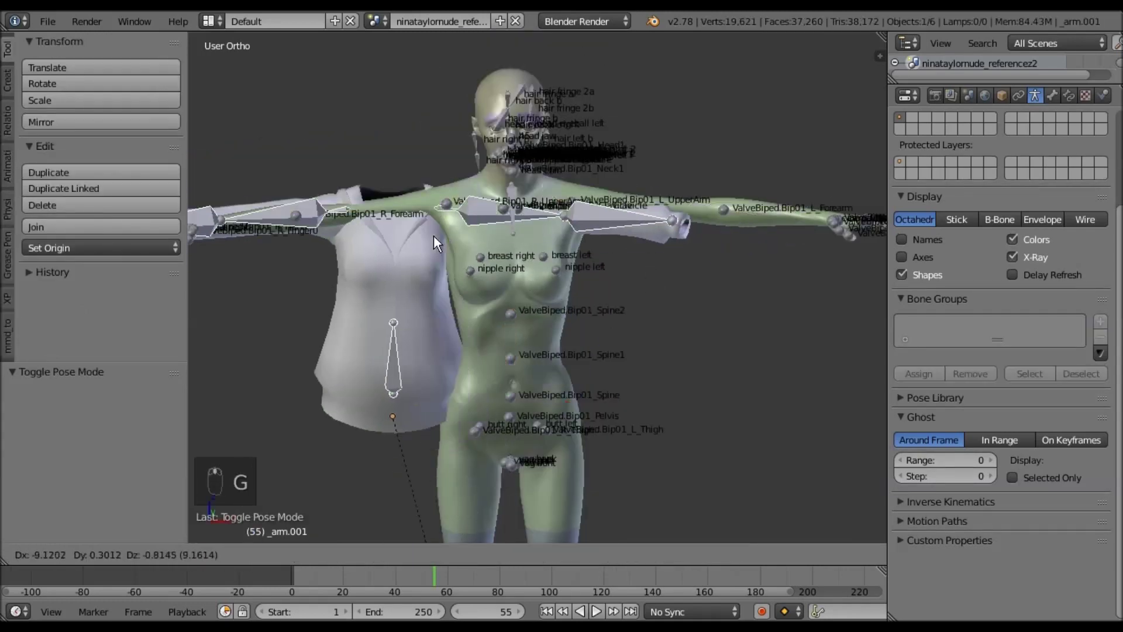
pyautogui.click(314, 318)
pyautogui.hotkey('ctrl', 'z')
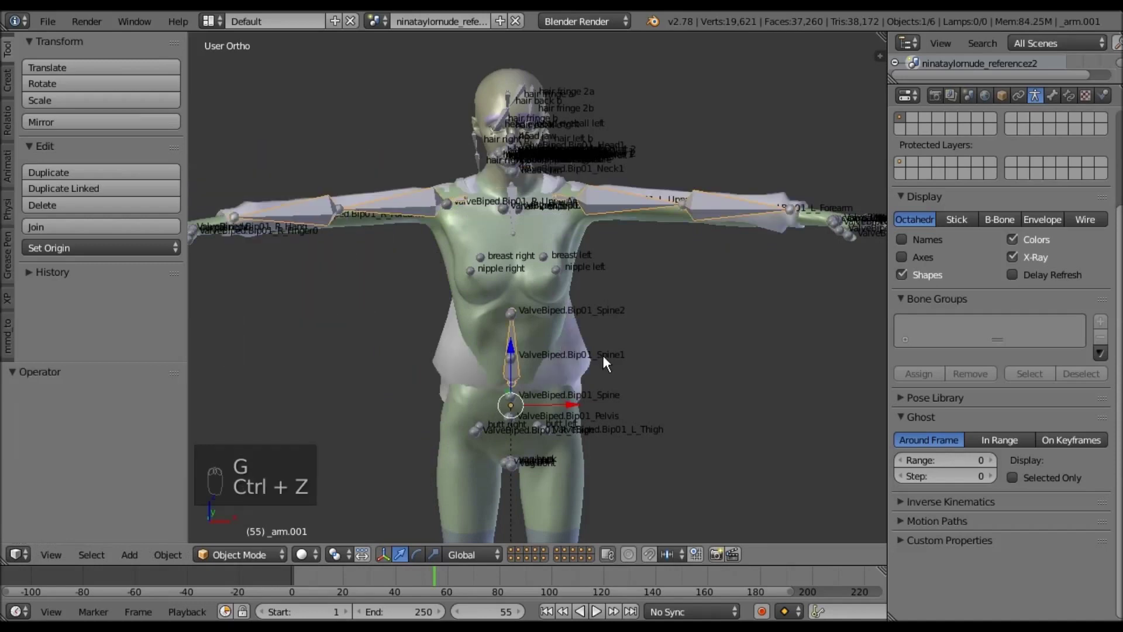
pyautogui.press('x')
pyautogui.click(616, 360)
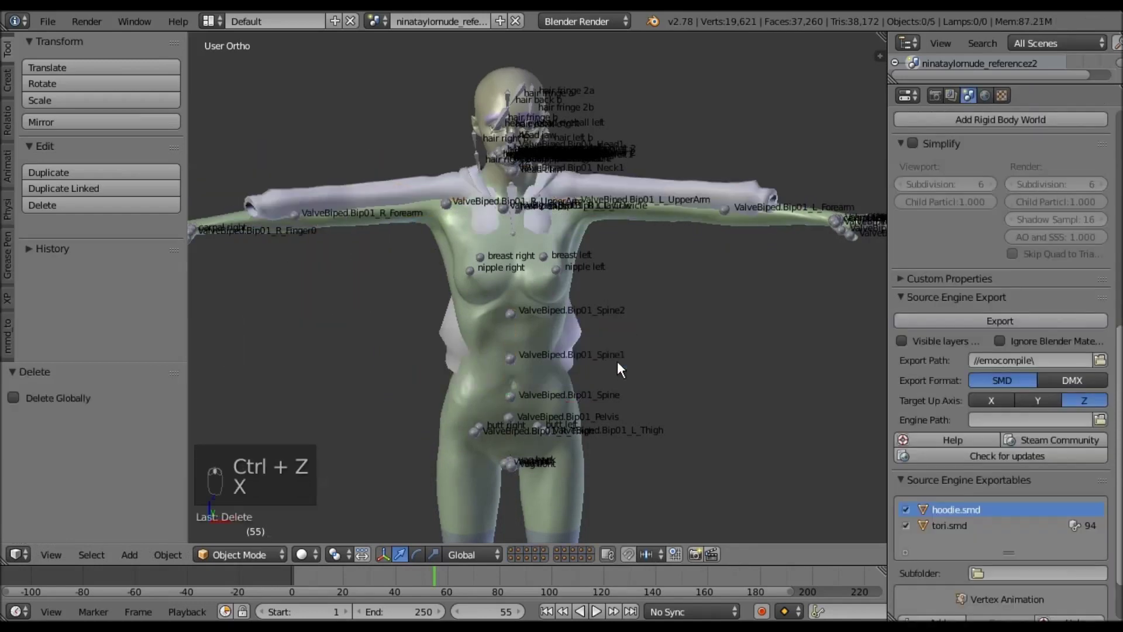
pyautogui.hotkey('ctrl', 'z')
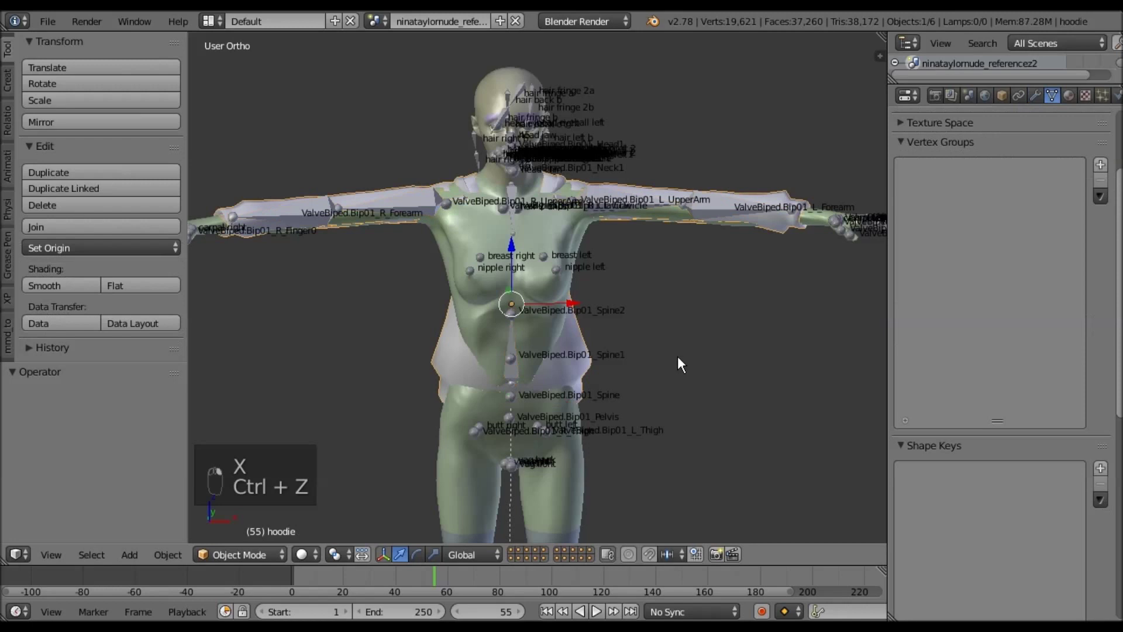
# Clear the hoodie mesh's parent while keeping its transformation
pyautogui.press('KP_1')
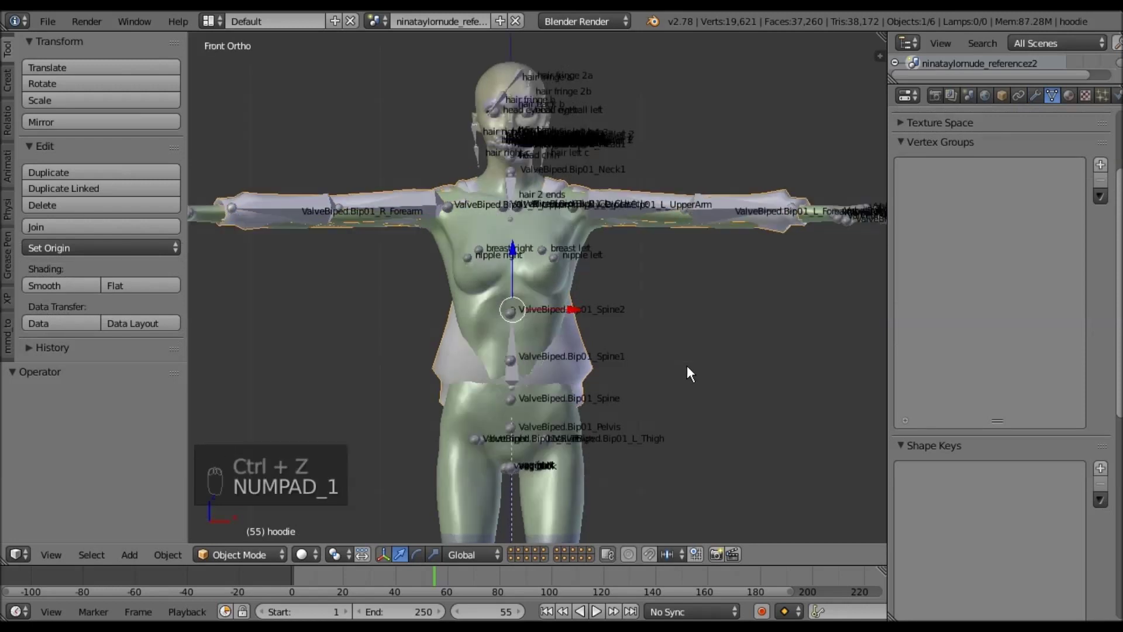
pyautogui.hotkey('alt', 'p')
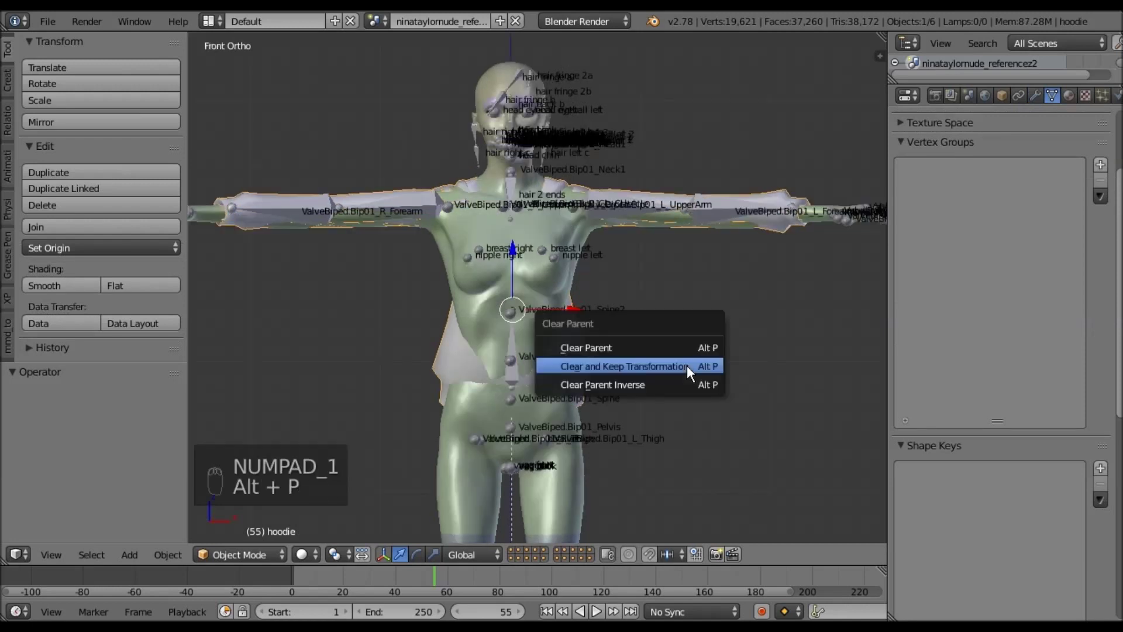
pyautogui.click(644, 367)
# Select the hoodie's old armature using wireframe display to reach its bones, and delete it
pyautogui.scroll(1, 490, 369)
pyautogui.rightClick(511, 370)
pyautogui.rightClick(511, 370)
pyautogui.rightClick(511, 370)
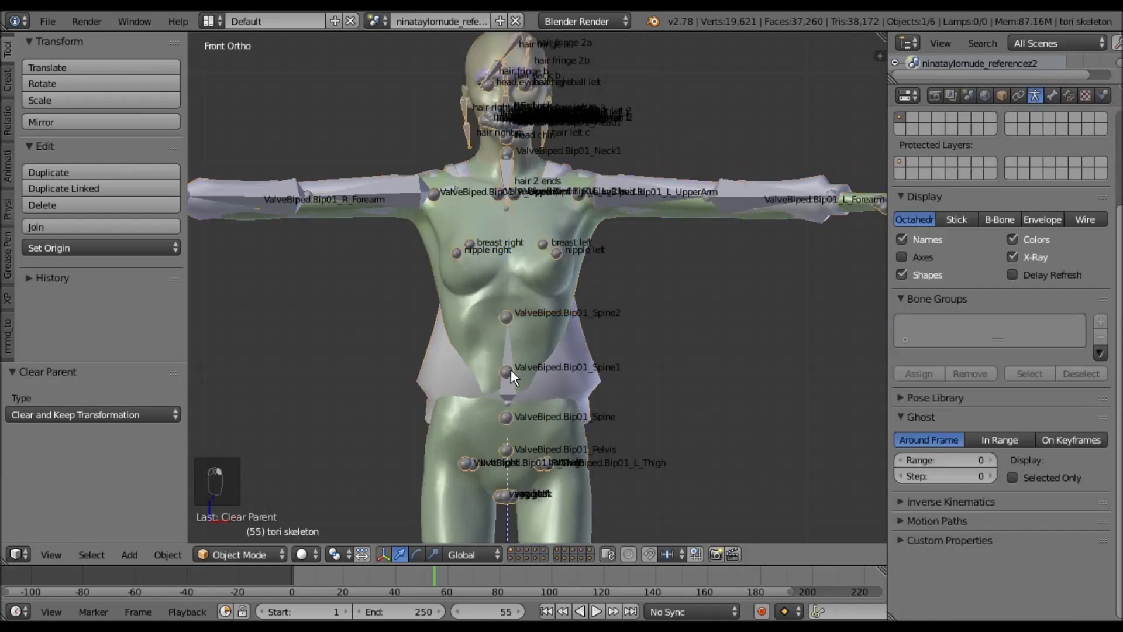
pyautogui.rightClick(511, 369)
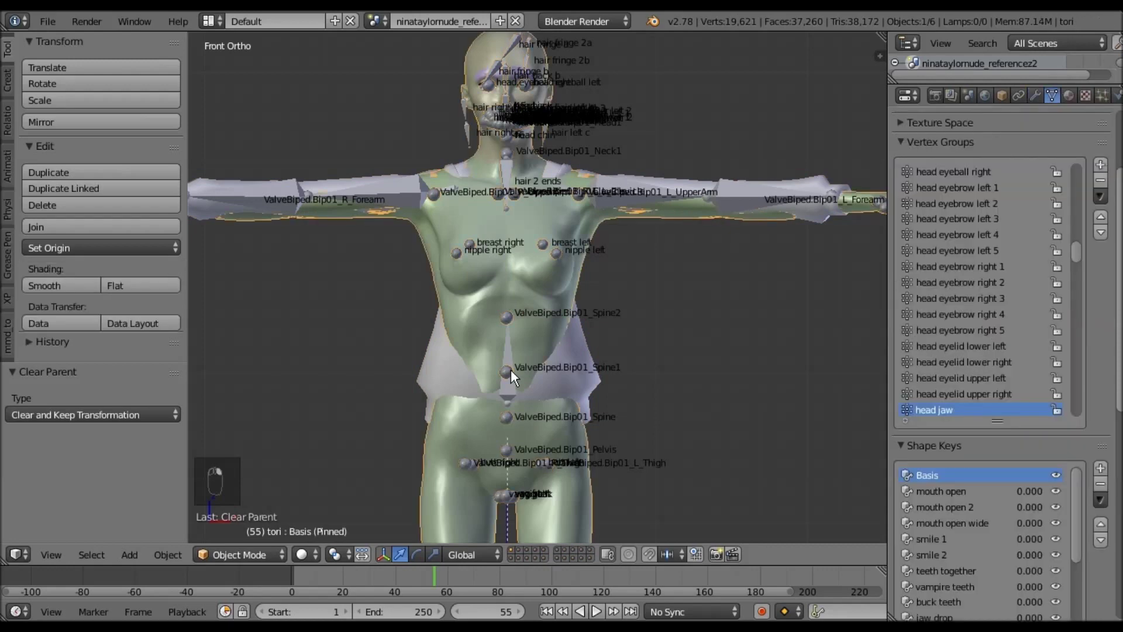
pyautogui.rightClick(753, 188)
pyautogui.scroll(2, 647, 291)
pyautogui.press('z')
pyautogui.rightClick(689, 284)
pyautogui.rightClick(684, 258)
pyautogui.scroll(-2, 683, 259)
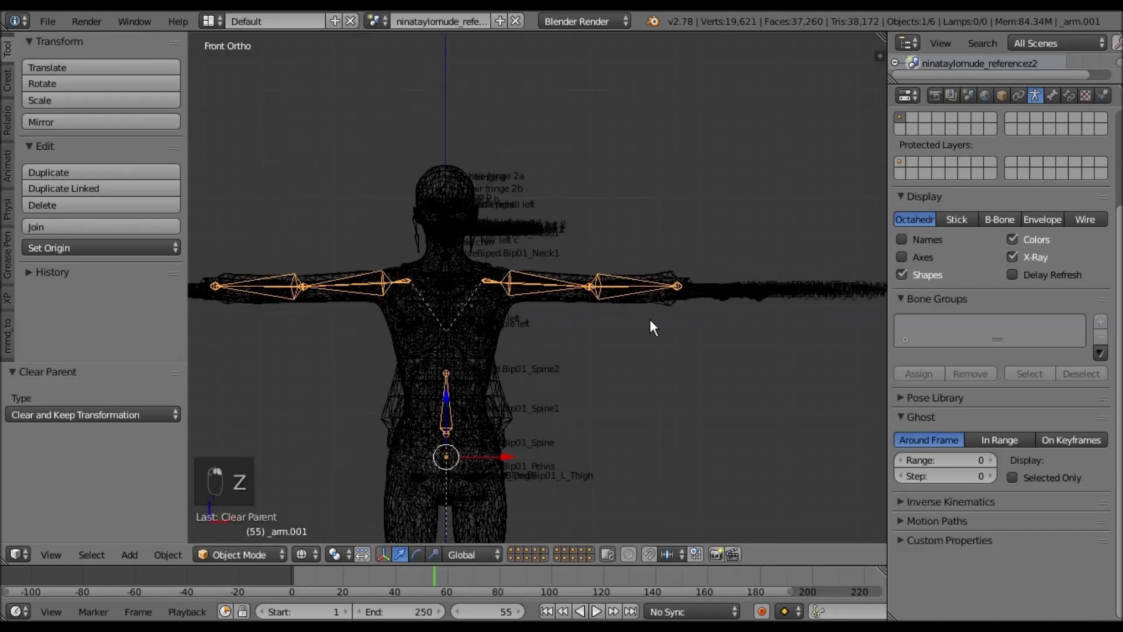
pyautogui.press('z')
pyautogui.press('x')
pyautogui.click(650, 321)
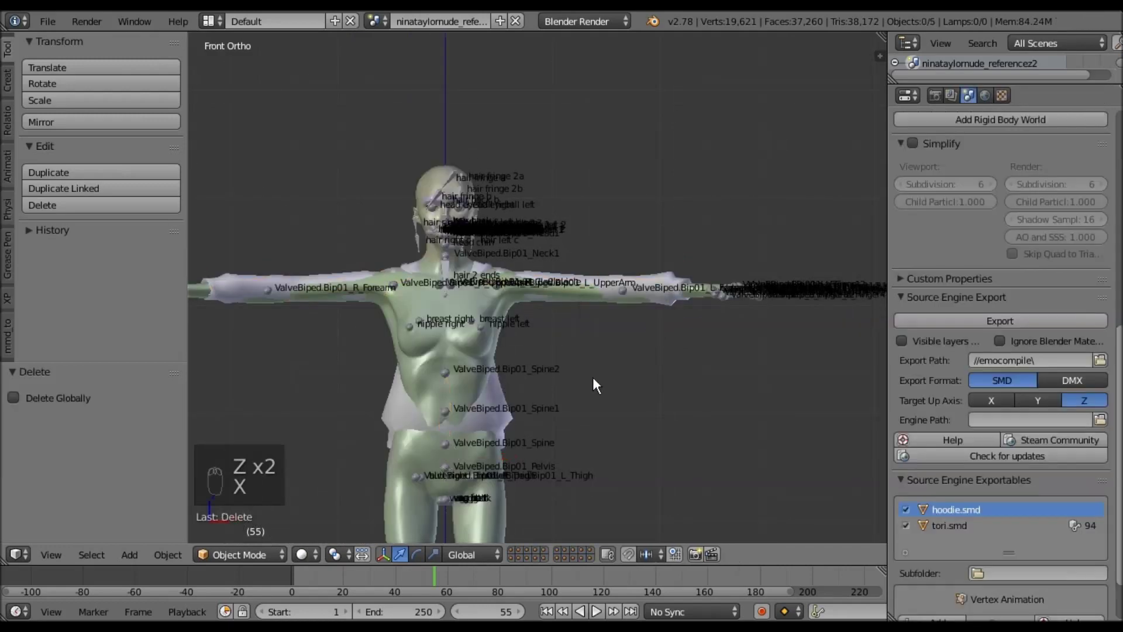
# Select the hoodie mesh and open it in Edit Mode with wireframe display from the right side
pyautogui.keyDown('shift'); pyautogui.moveTo(593, 380); pyautogui.dragTo(672, 413, button='middle'); pyautogui.keyUp('shift')
pyautogui.scroll(3, 677, 366)
pyautogui.rightClick(648, 430)
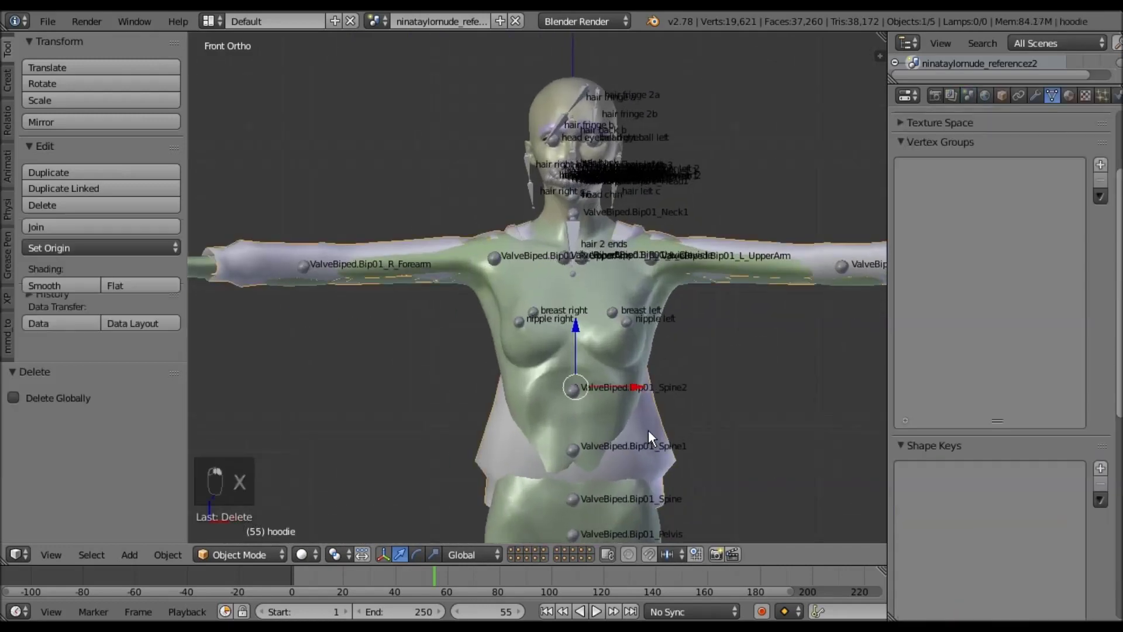
pyautogui.keyDown('shift'); pyautogui.moveTo(722, 376); pyautogui.dragTo(582, 241, button='middle'); pyautogui.keyUp('shift')
pyautogui.scroll(-1, 582, 241)
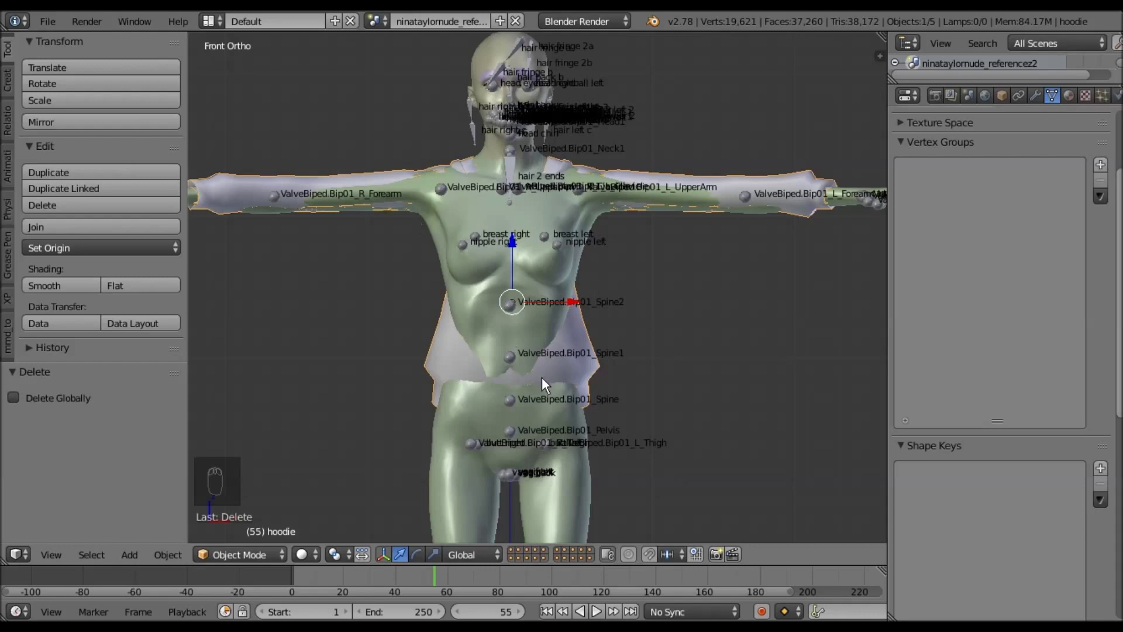
pyautogui.press('KP_3')
pyautogui.press('Tab')
pyautogui.scroll(3, 632, 406)
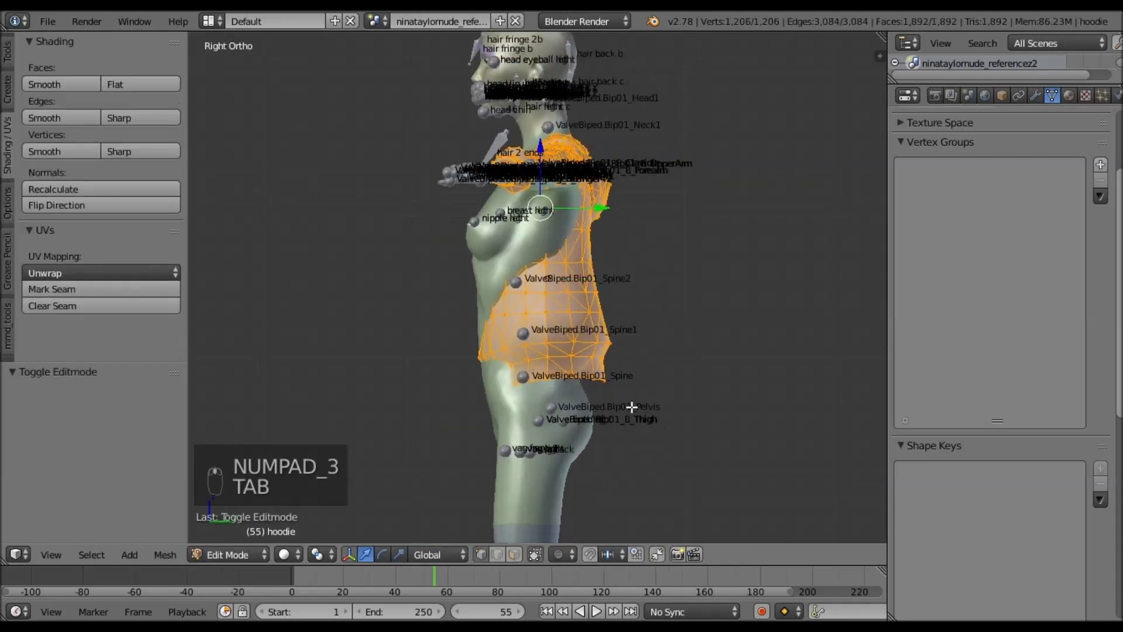
pyautogui.press('z')
pyautogui.scroll(3, 695, 346)
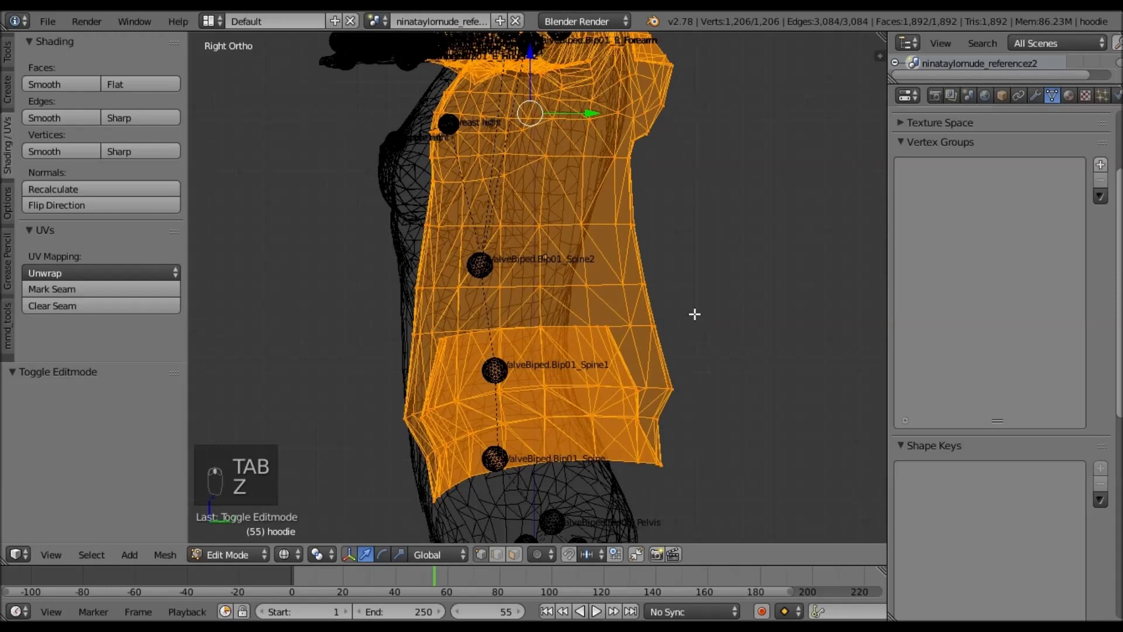
# Lasso-select the hoodie's lower section, enable proportional editing, and try shifting the section along Y
pyautogui.press('a')
pyautogui.moveTo(495, 536)
pyautogui.keyDown('ctrl'); pyautogui.mouseDown()
pyautogui.moveTo(710, 434)
pyautogui.moveTo(667, 414)
pyautogui.mouseUp(); pyautogui.keyUp('ctrl')
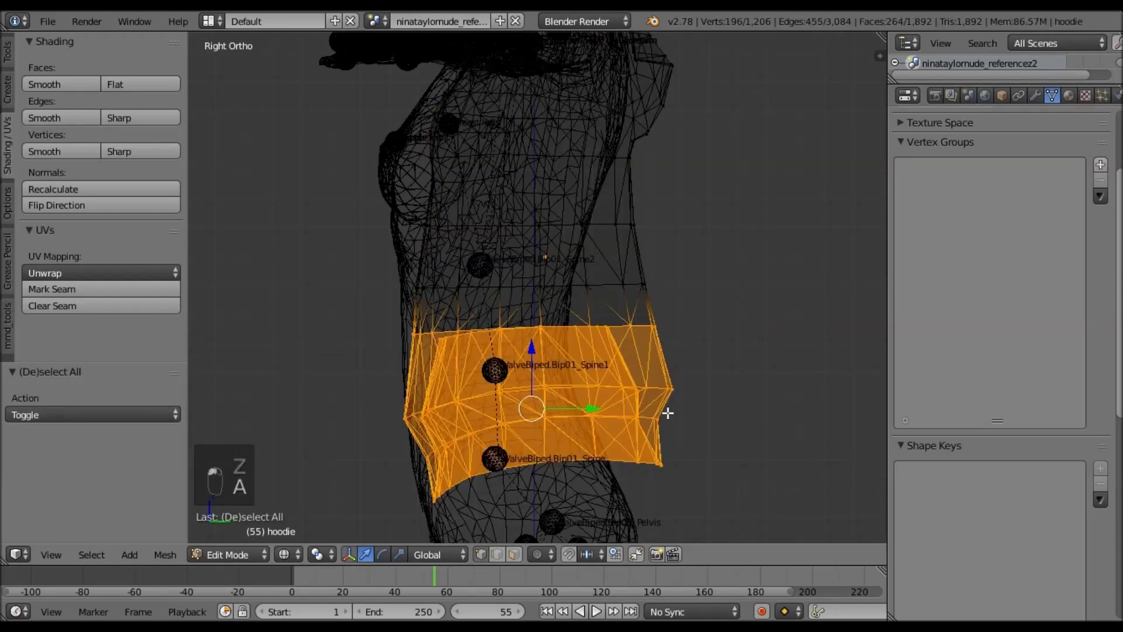
pyautogui.keyDown('ctrl'); pyautogui.scroll(-2, 608, 486); pyautogui.keyUp('ctrl')
pyautogui.click(546, 553)
pyautogui.click(566, 516)
pyautogui.moveTo(586, 373)
pyautogui.mouseDown()
pyautogui.moveTo(468, 380)
pyautogui.moveTo(589, 376)
pyautogui.mouseUp()
pyautogui.press('z')
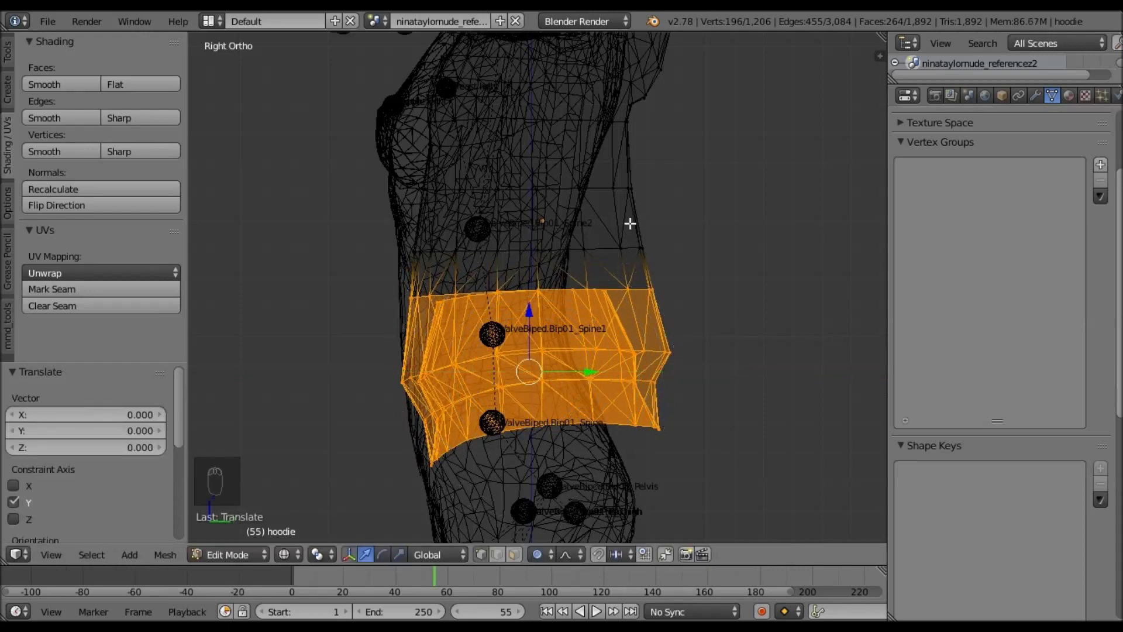
# Lasso-select the hoodie's torso from chest to hem and shift it forward along Y with proportional editing
pyautogui.keyDown('shift'); pyautogui.scroll(5, 629, 341); pyautogui.keyUp('shift')
pyautogui.press('a')
pyautogui.press('a')
pyautogui.press('a')
pyautogui.press('a')
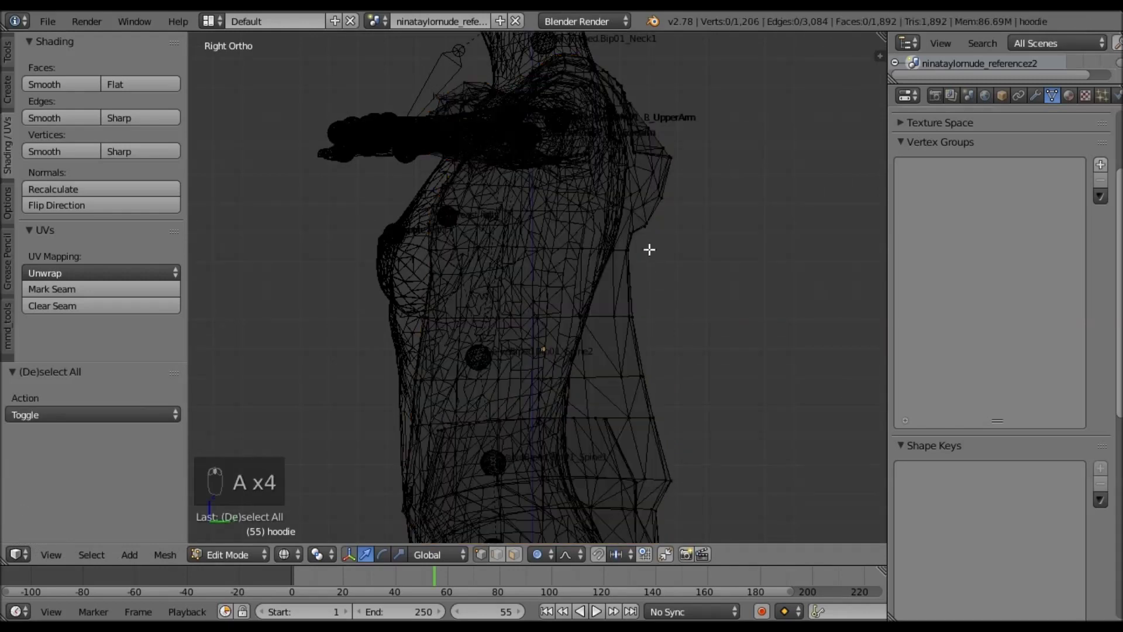
pyautogui.keyDown('ctrl'); pyautogui.moveTo(512, 515); pyautogui.dragTo(410, 492); pyautogui.keyUp('ctrl')
pyautogui.keyDown('shift'); pyautogui.scroll(-5, 747, 427); pyautogui.keyUp('shift')
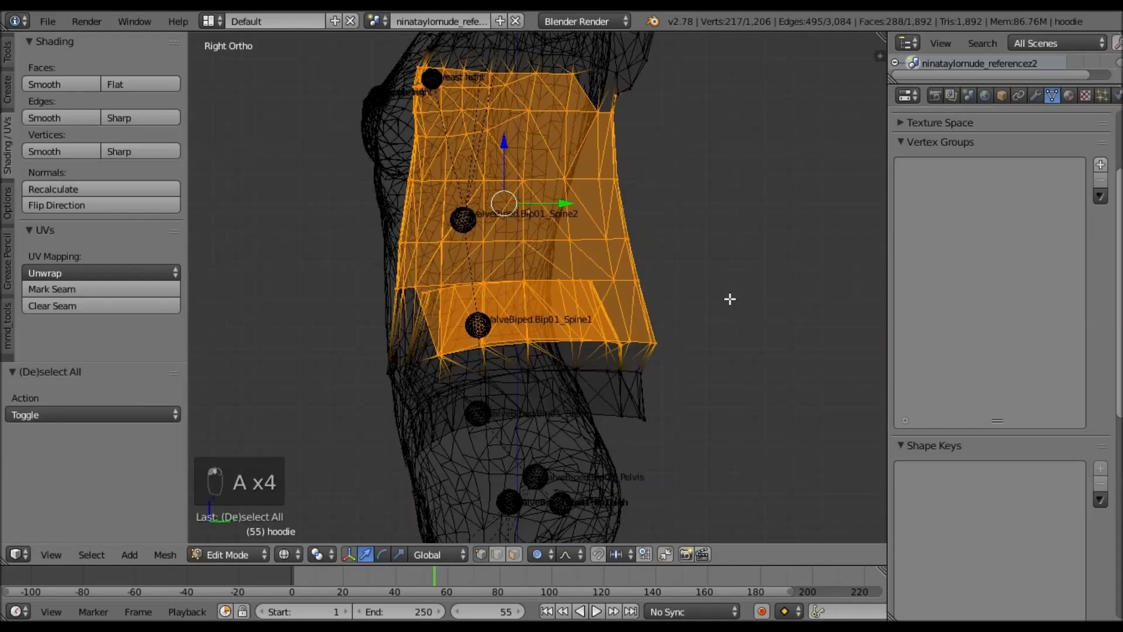
pyautogui.scroll(-3, 404, 250)
pyautogui.keyDown('ctrl'); pyautogui.moveTo(698, 460); pyautogui.dragTo(614, 336); pyautogui.keyUp('ctrl')
pyautogui.scroll(3, 589, 285)
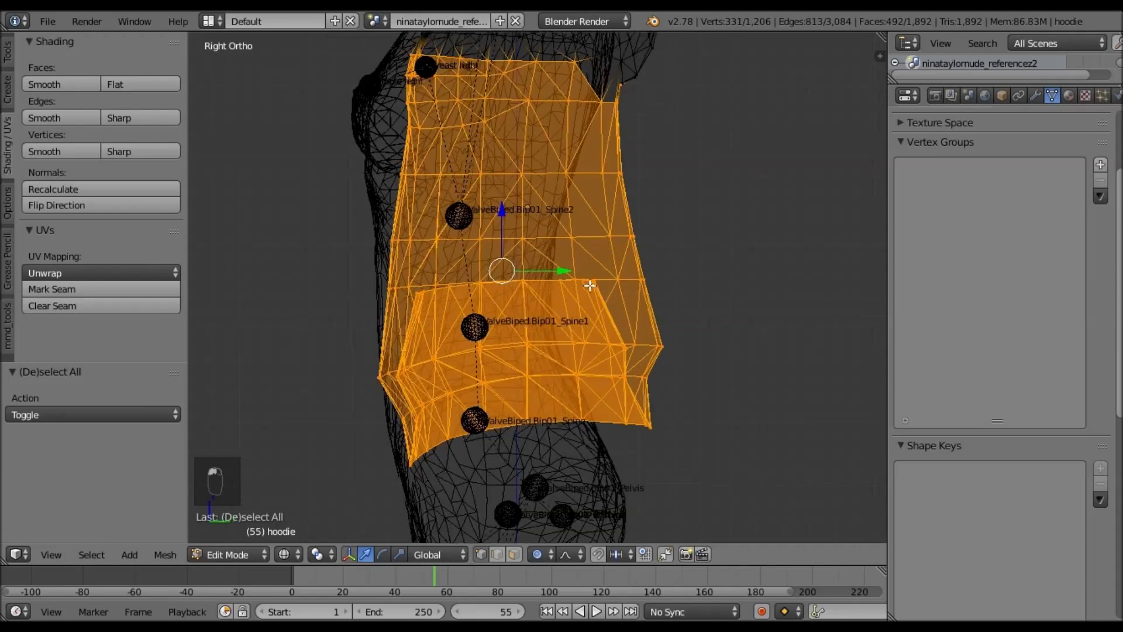
pyautogui.moveTo(572, 270); pyautogui.dragTo(430, 272)
# Move the hoodie's front chest vertices -0.221 along Z and pull them forward over the breasts
pyautogui.keyDown('shift'); pyautogui.scroll(5, 486, 306); pyautogui.keyUp('shift')
pyautogui.press('a')
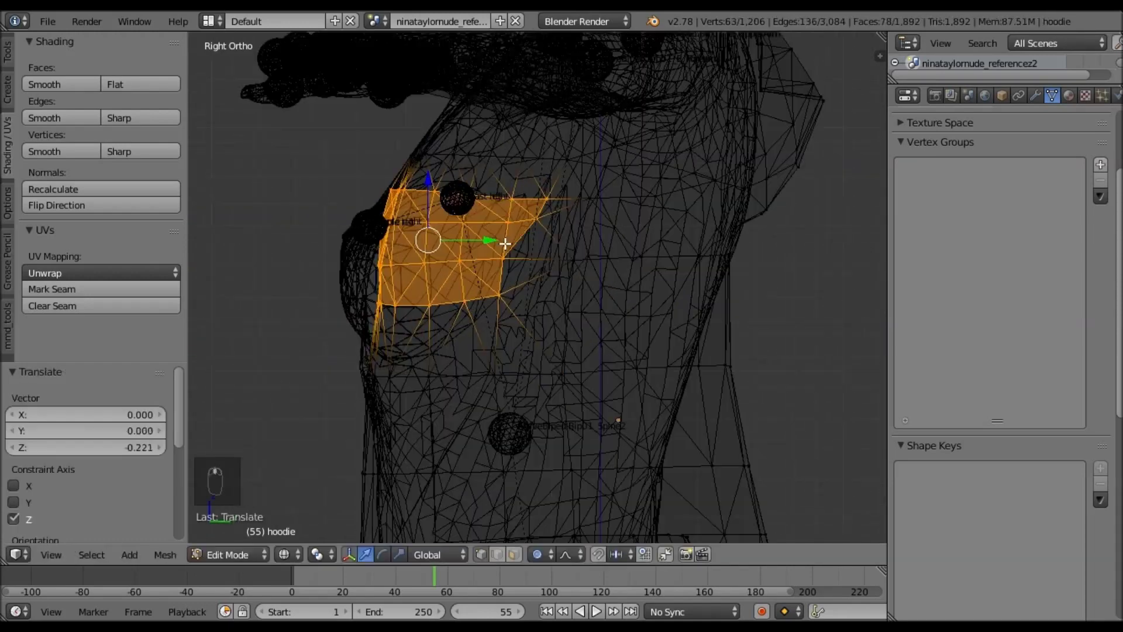
pyautogui.moveTo(459, 241); pyautogui.dragTo(375, 304)
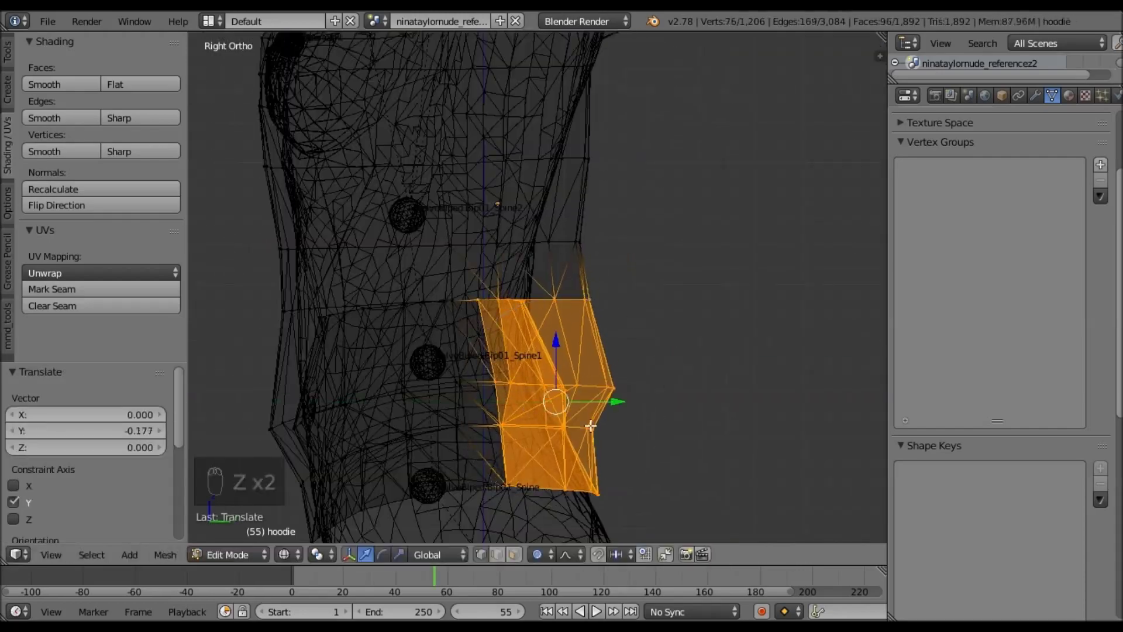
# Pull the hoodie's lower back vertices -0.384 along Y and adjust the upper back vertices below the hood along Y
pyautogui.keyDown('ctrl'); pyautogui.keyDown('shift'); pyautogui.moveTo(579, 404); pyautogui.dragTo(431, 244); pyautogui.keyUp('shift'); pyautogui.keyUp('ctrl')
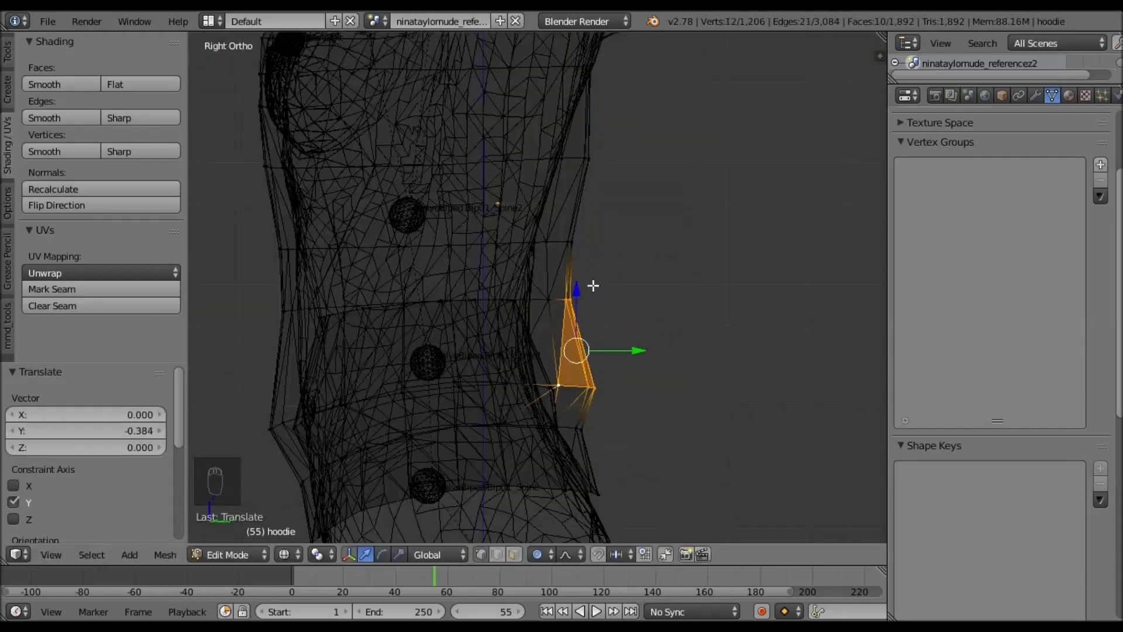
pyautogui.press('a')
pyautogui.press('KP_3')
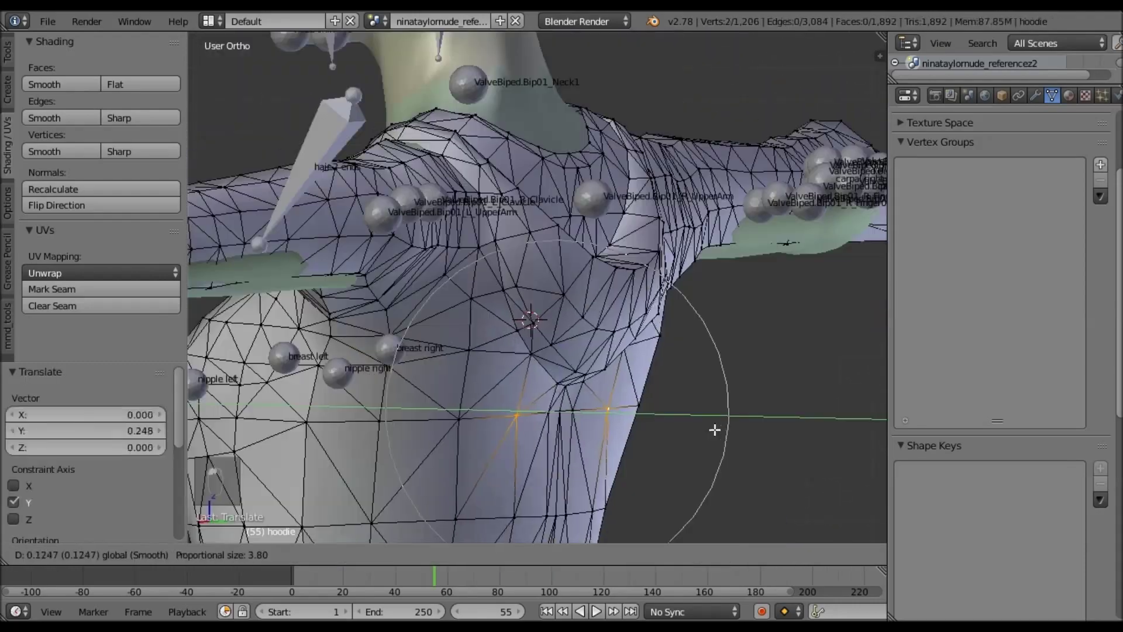
# Box-select the hoodie's neckline and shoulder vertices in front wireframe view, and return to solid display to inspect the collar
pyautogui.press('a')
pyautogui.press('KP_1')
pyautogui.press('z')
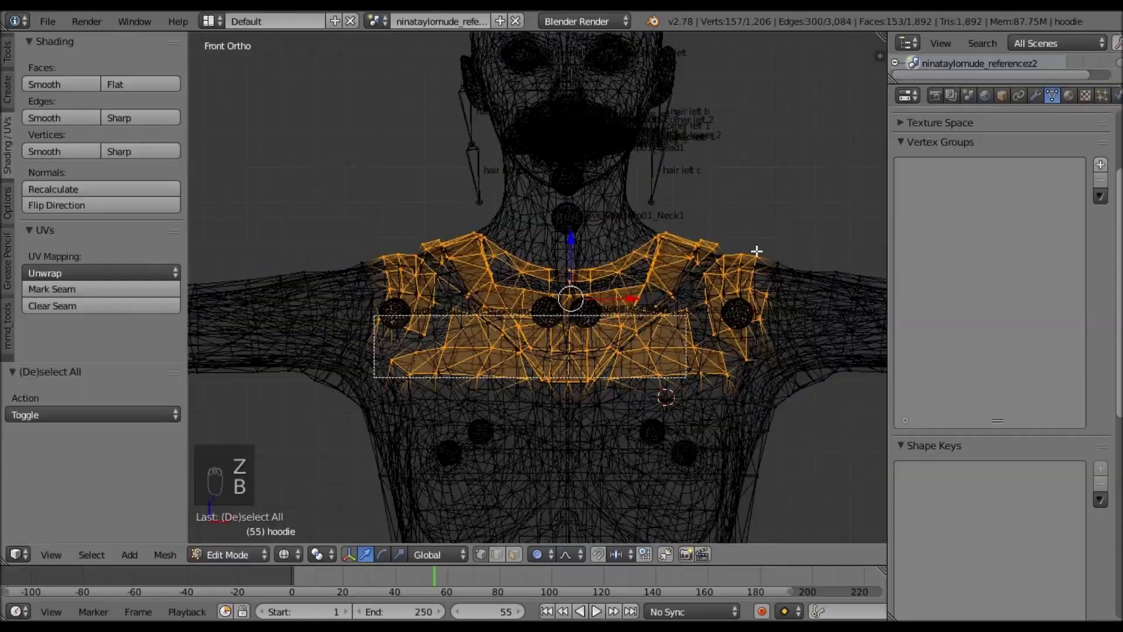
pyautogui.press('z')
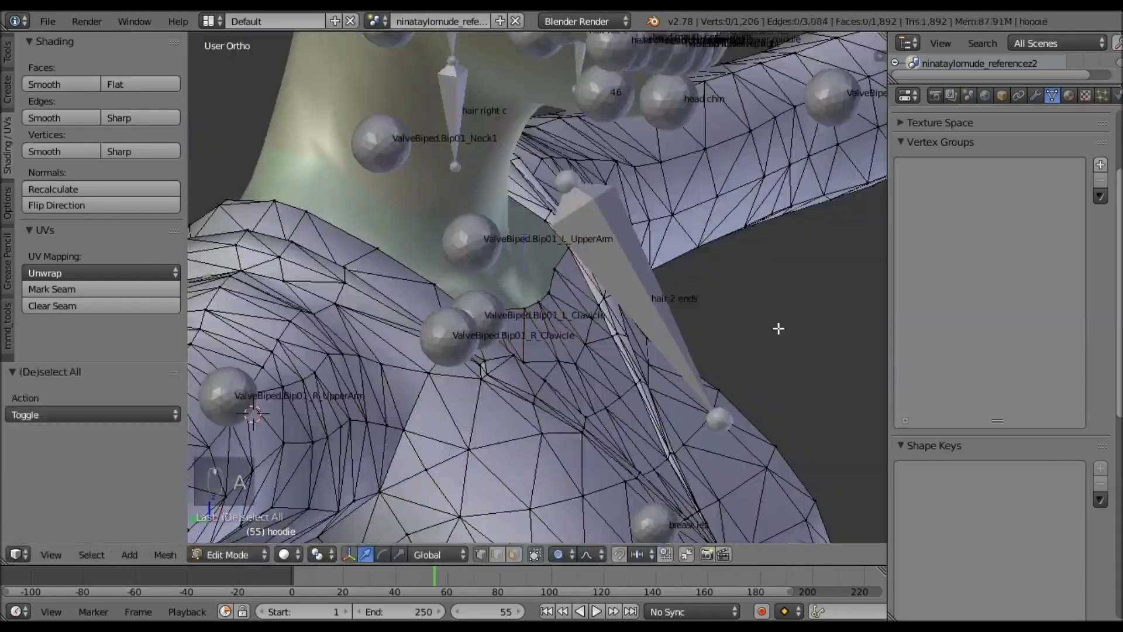
# Shift the selected section of the hoodie's left sleeve -0.777 along X in wireframe, and return to solid display
pyautogui.press('KP_3')
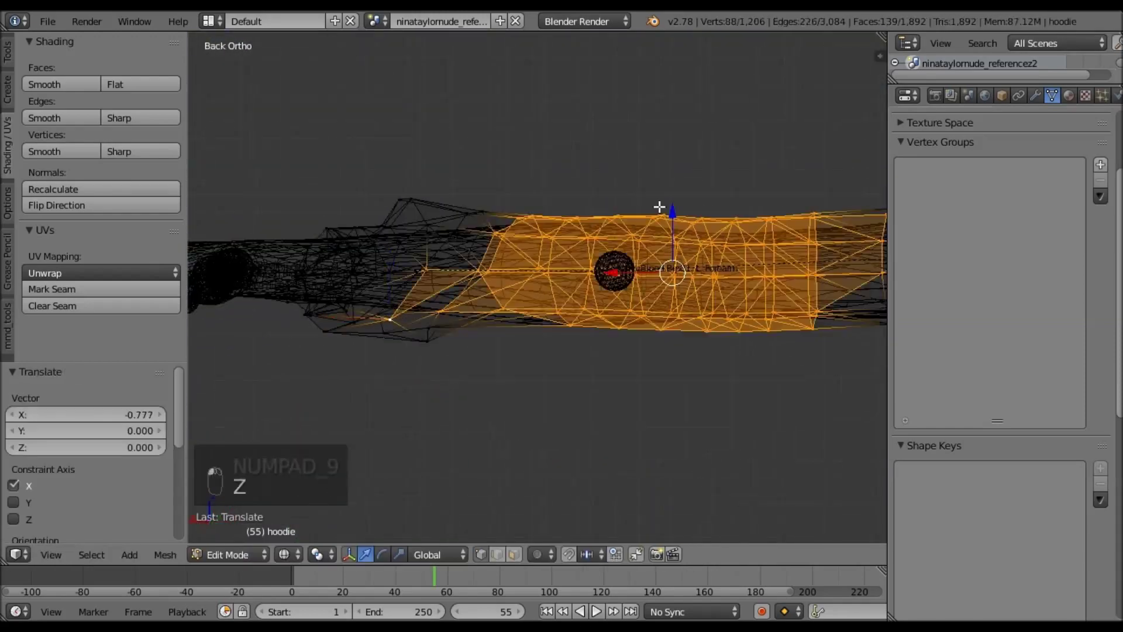
pyautogui.press('z')
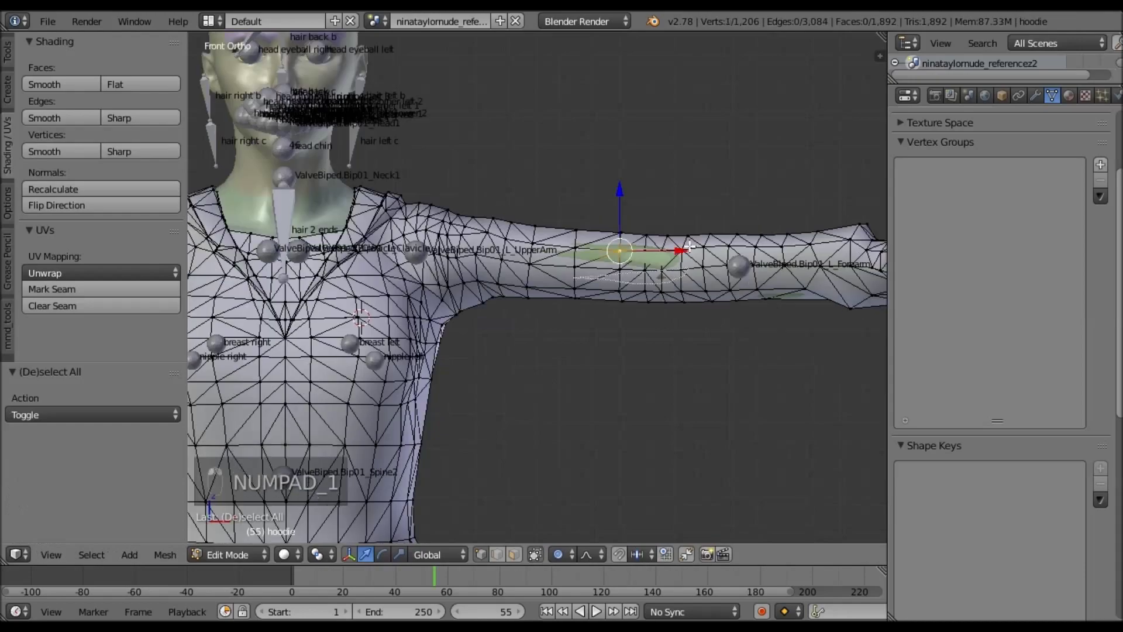
pyautogui.press('a')
pyautogui.press('a')
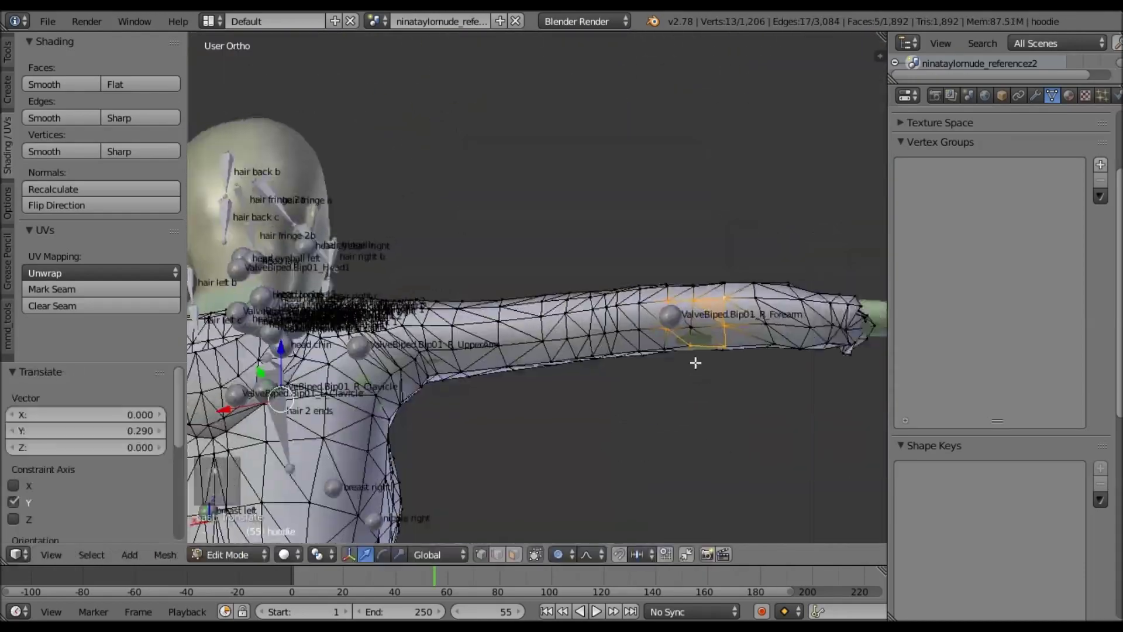
# Undo the last sleeve vertex move along Y, and nudge the right armpit vertices over the exposed skin
pyautogui.hotkey('ctrl', 'z')
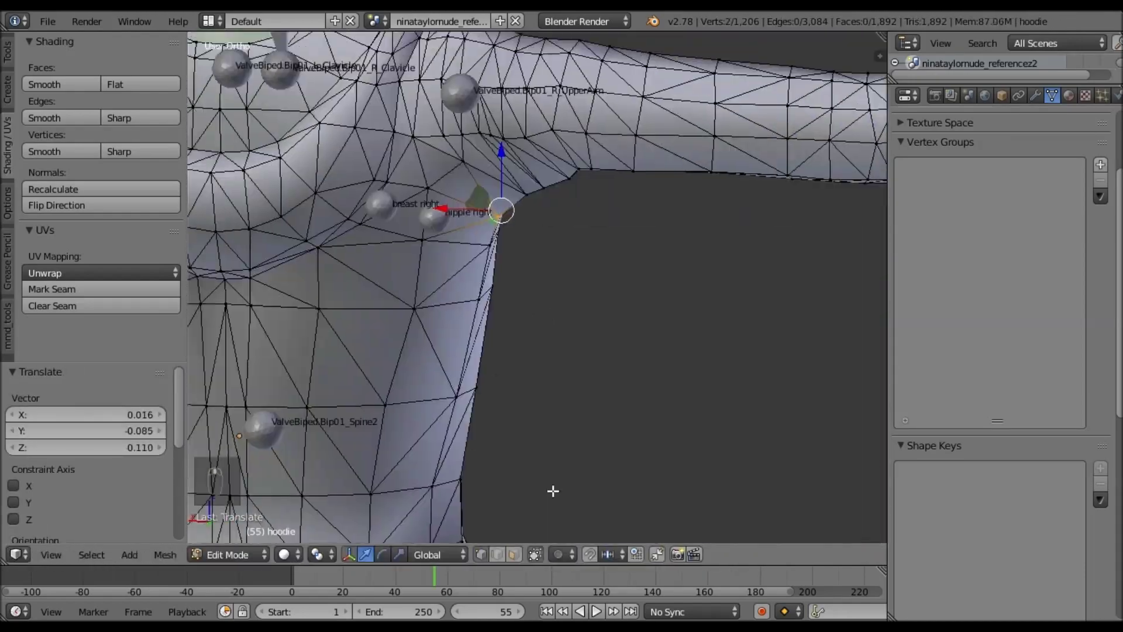
pyautogui.press('a')
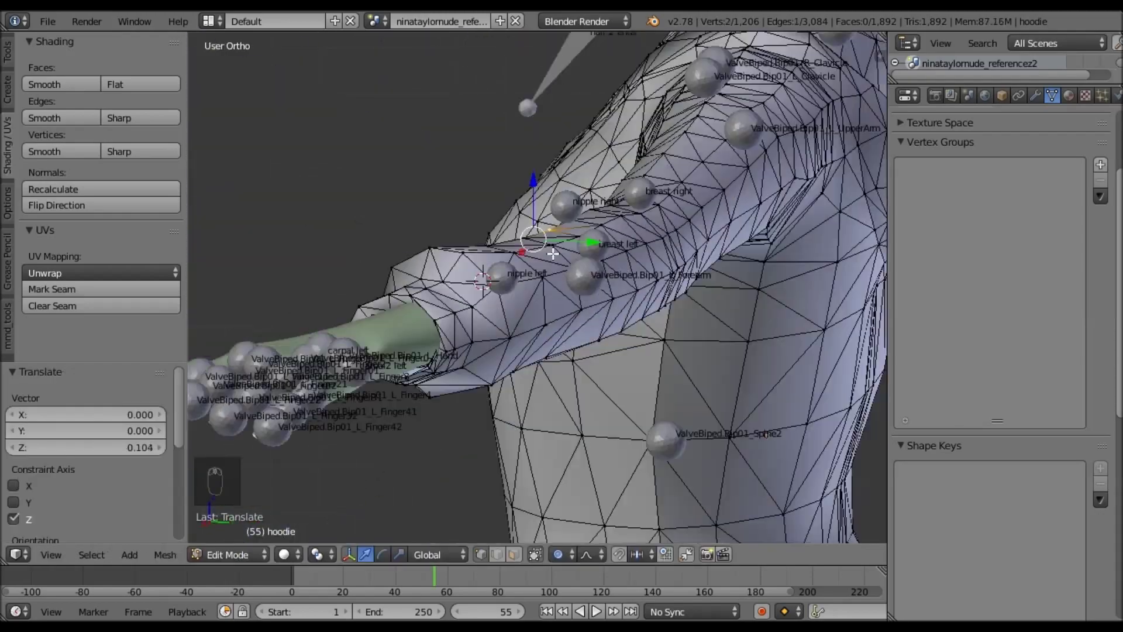
pyautogui.press('KP_1')
pyautogui.press('KP_3')
pyautogui.press('z')
pyautogui.press('z')
pyautogui.press('a')
# Return the hoodie to Object Mode and inspect its fit around the body from the front
pyautogui.press('KP_1')
pyautogui.press('Tab')
pyautogui.press('KP_1')
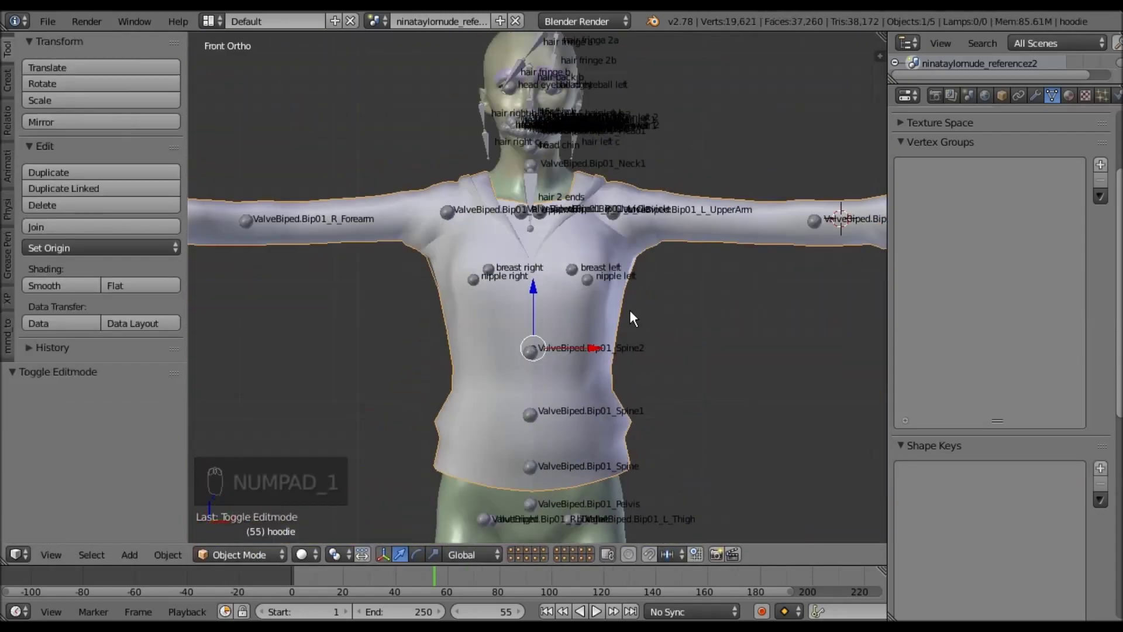
pyautogui.scroll(5, 676, 283)
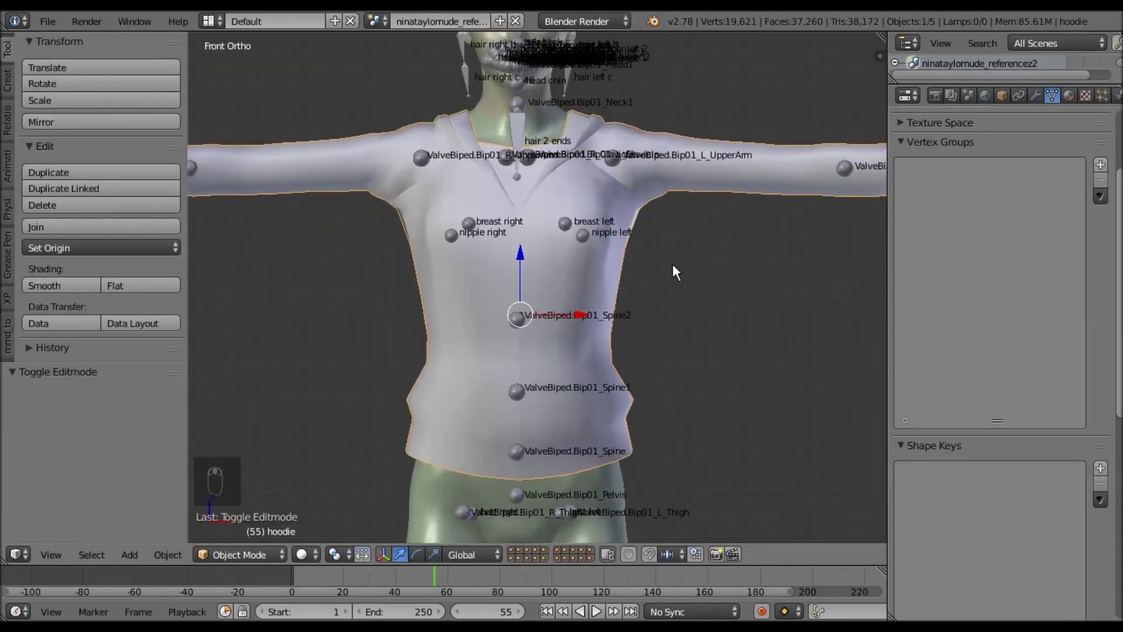
pyautogui.keyDown('shift'); pyautogui.moveTo(655, 276); pyautogui.dragTo(651, 278, button='middle'); pyautogui.keyUp('shift')
pyautogui.moveTo(553, 296); pyautogui.dragTo(647, 293, button='middle')
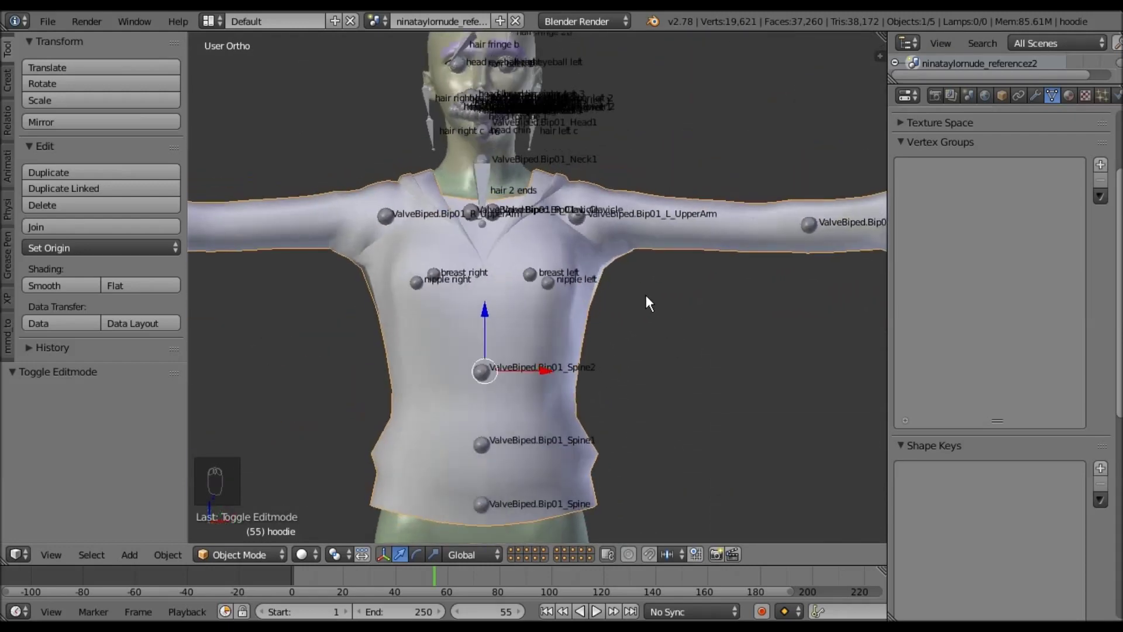
pyautogui.press('KP_1')
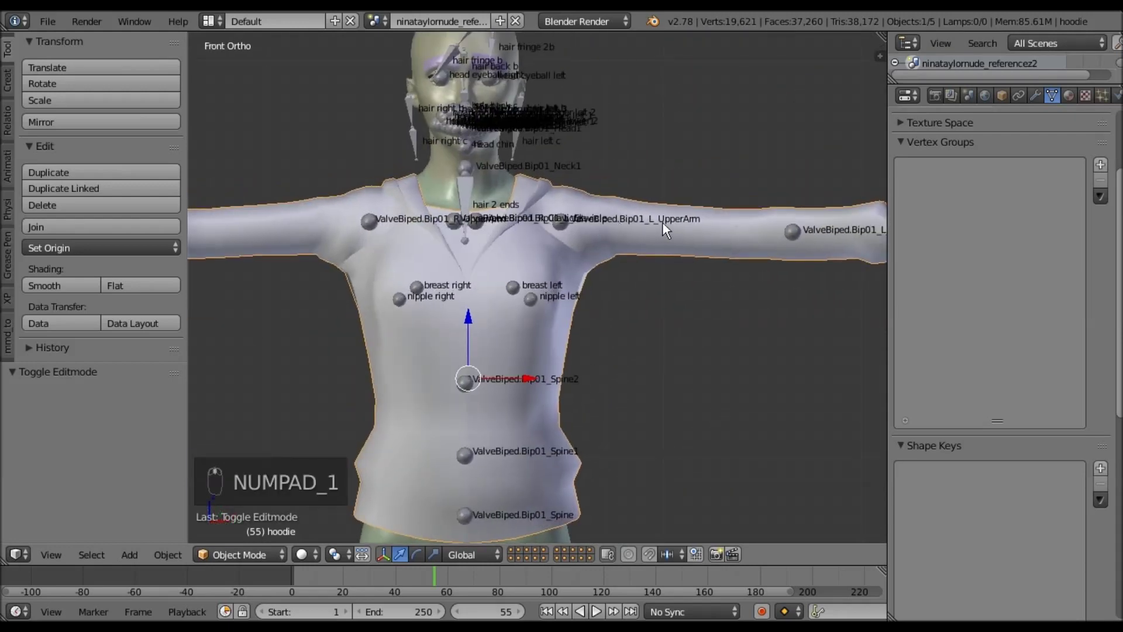
# Select the tori body mesh, and add the hoodie to the selection as the active object
pyautogui.rightClick(491, 176)
pyautogui.rightClick(683, 252)
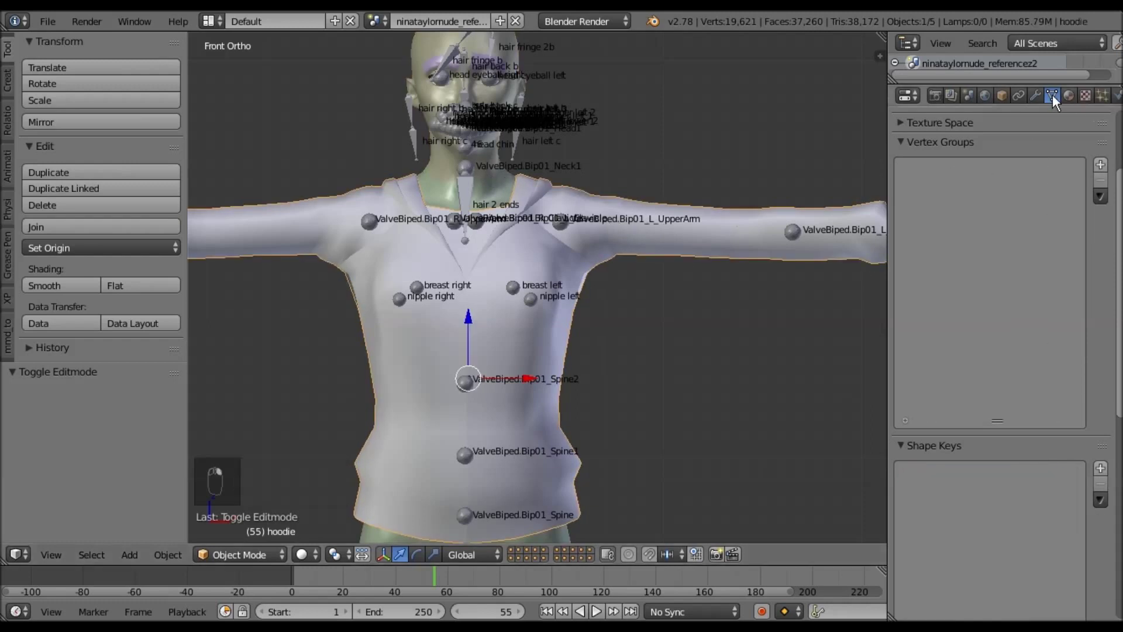
pyautogui.scroll(3, 531, 321)
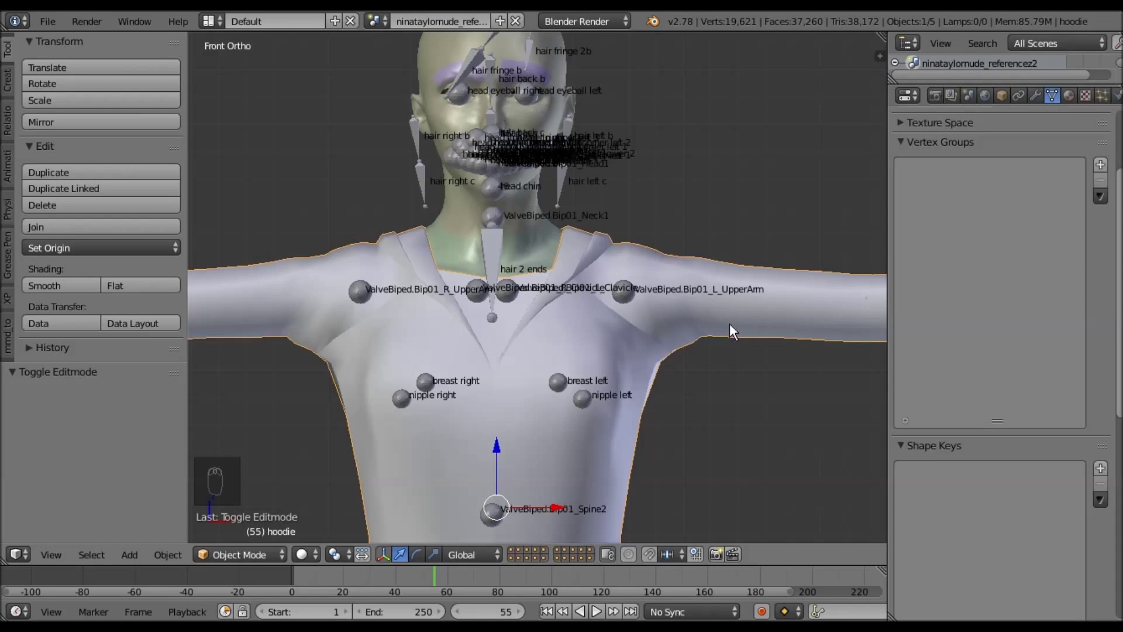
pyautogui.rightClick(517, 225)
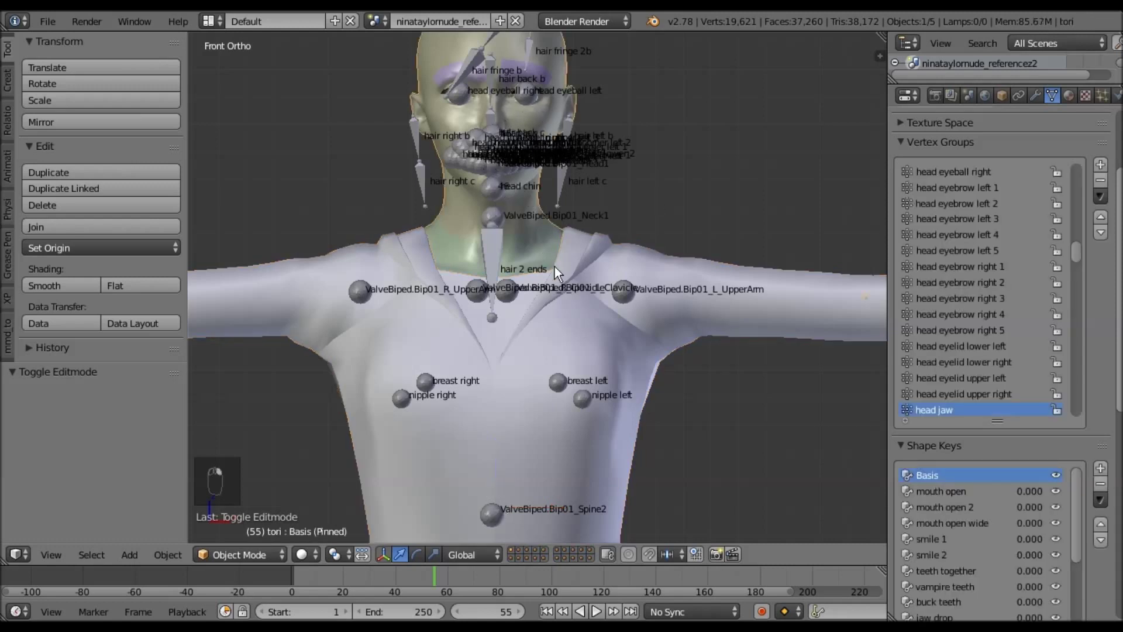
pyautogui.keyDown('shift'); pyautogui.moveTo(544, 74); pyautogui.dragTo(570, 143, button='middle'); pyautogui.keyUp('shift')
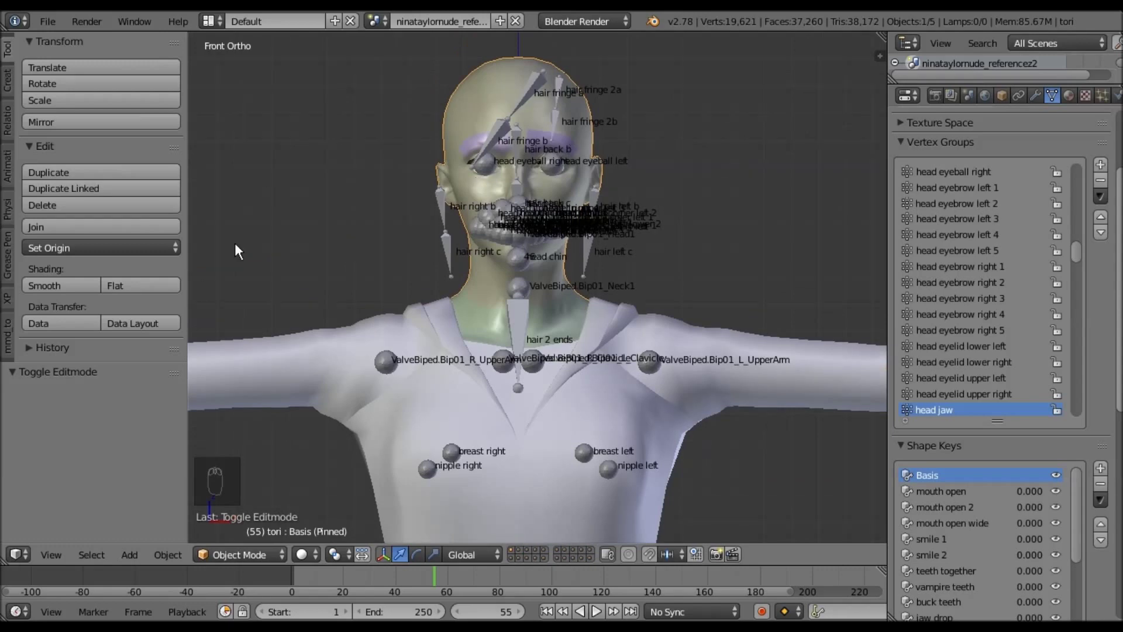
pyautogui.keyDown('shift'); pyautogui.moveTo(500, 308); pyautogui.dragTo(498, 307, button='middle'); pyautogui.keyUp('shift')
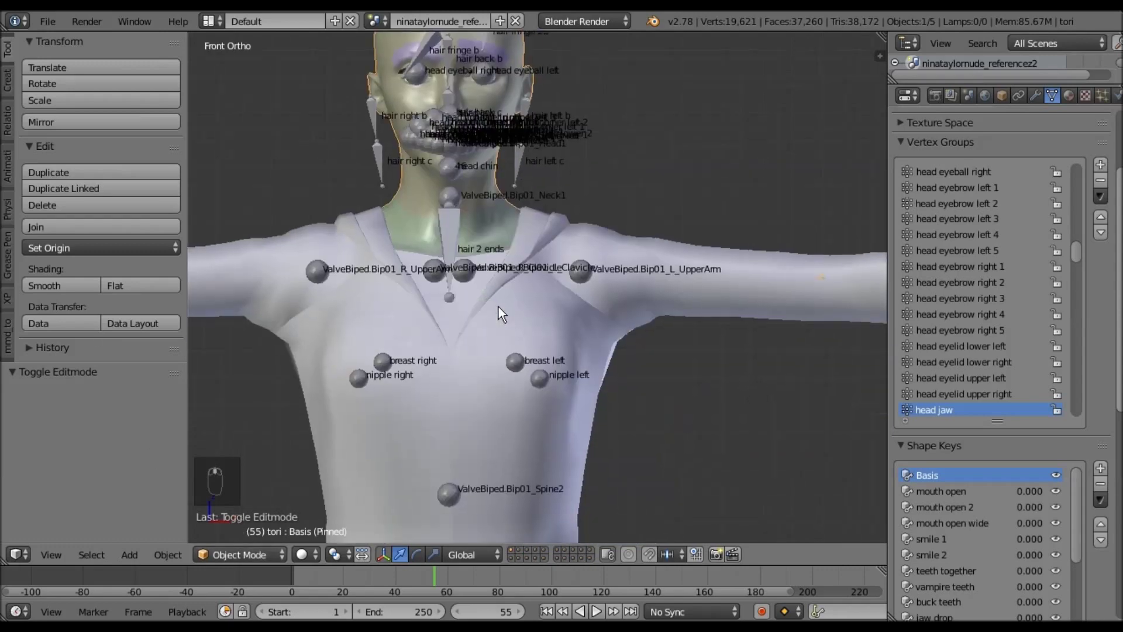
pyautogui.keyDown('shift'); pyautogui.rightClick(699, 318); pyautogui.keyUp('shift')
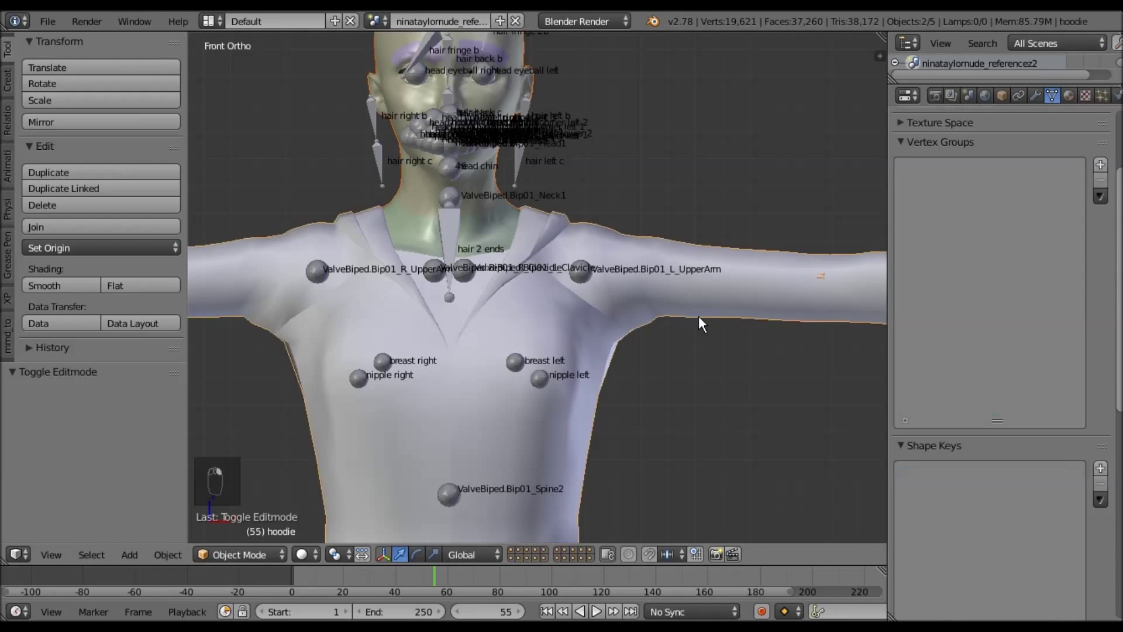
# Switch the hoodie to Weight Paint mode and transfer the body's weights to it
pyautogui.scroll(-1, 507, 350)
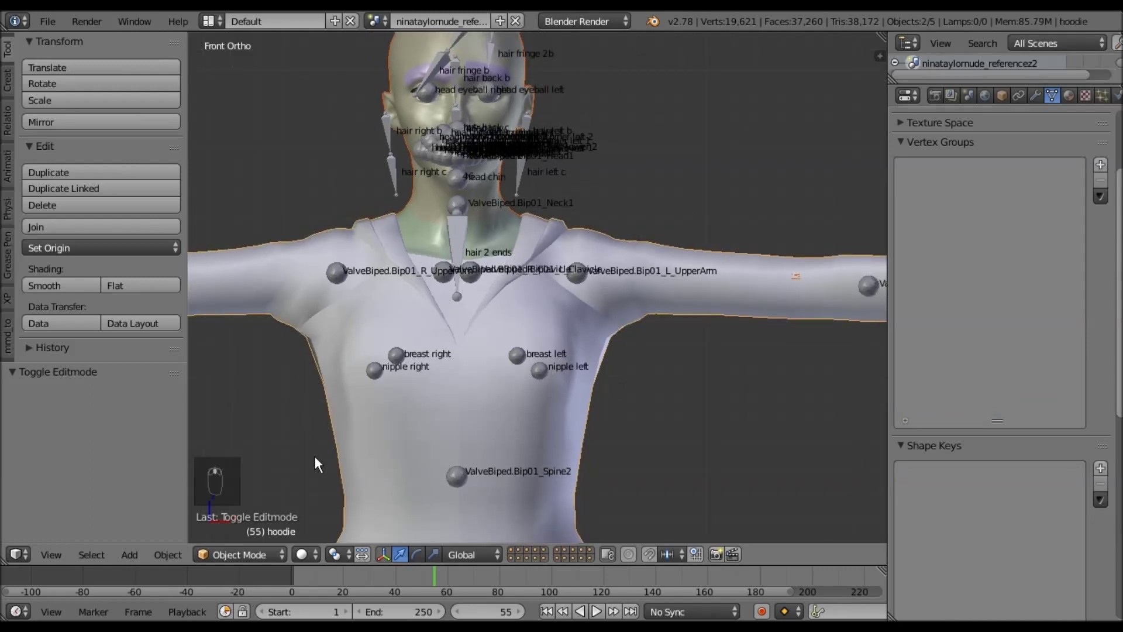
pyautogui.click(245, 555)
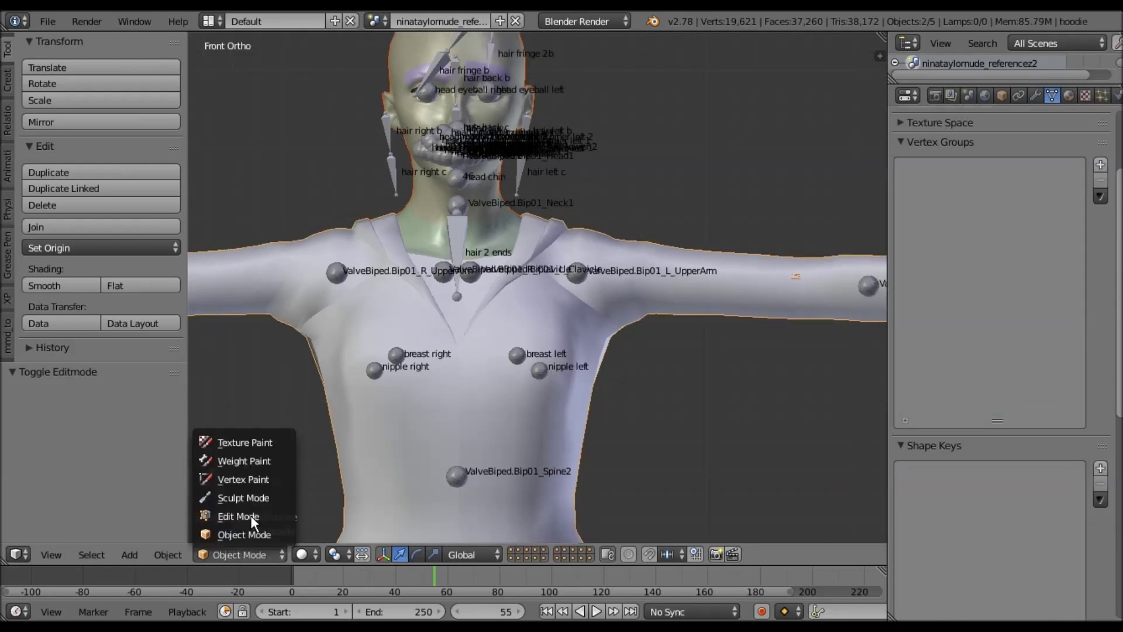
pyautogui.click(251, 461)
pyautogui.moveTo(180, 231); pyautogui.dragTo(169, 374)
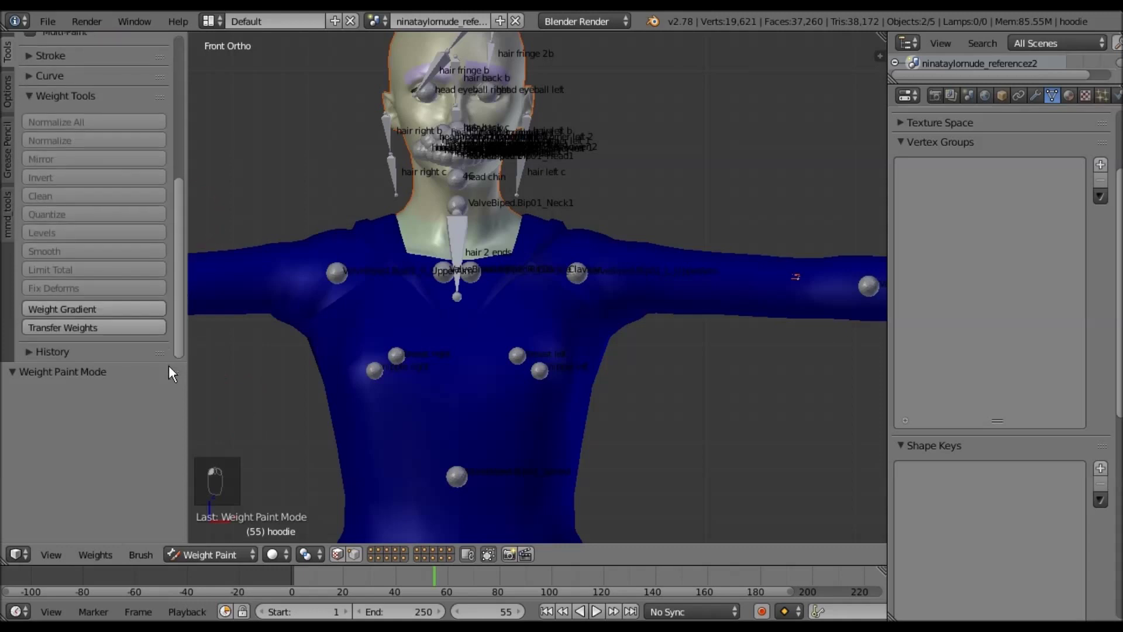
pyautogui.click(107, 329)
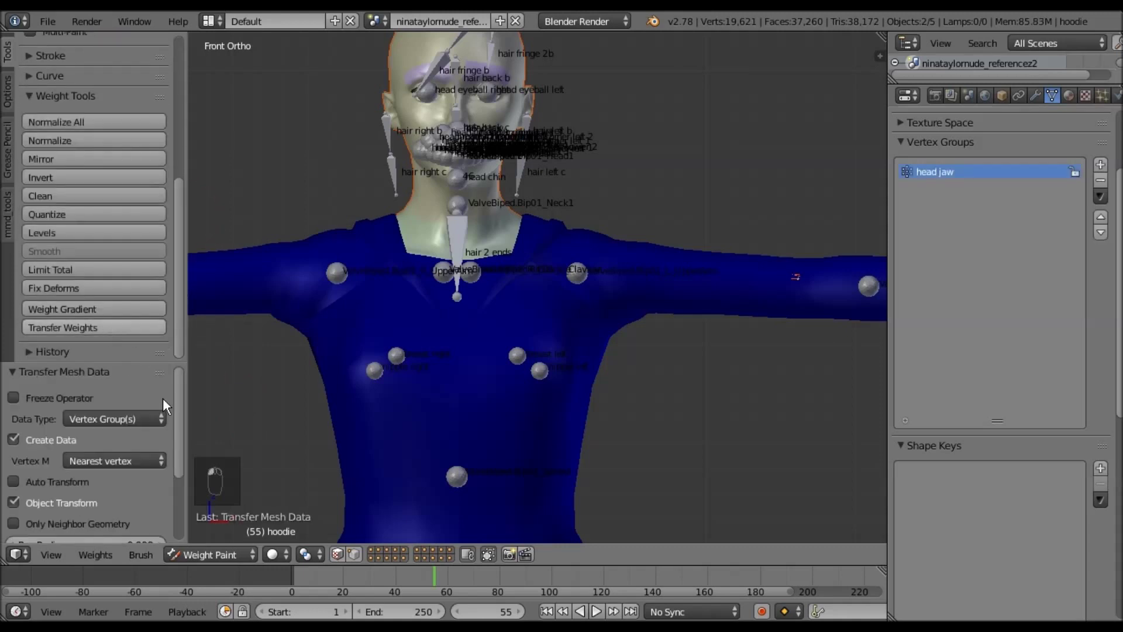
# Set the weight transfer's vertex mapping to Nearest Face Interpolated and its source layers selection to By Name
pyautogui.moveTo(175, 405); pyautogui.dragTo(170, 433)
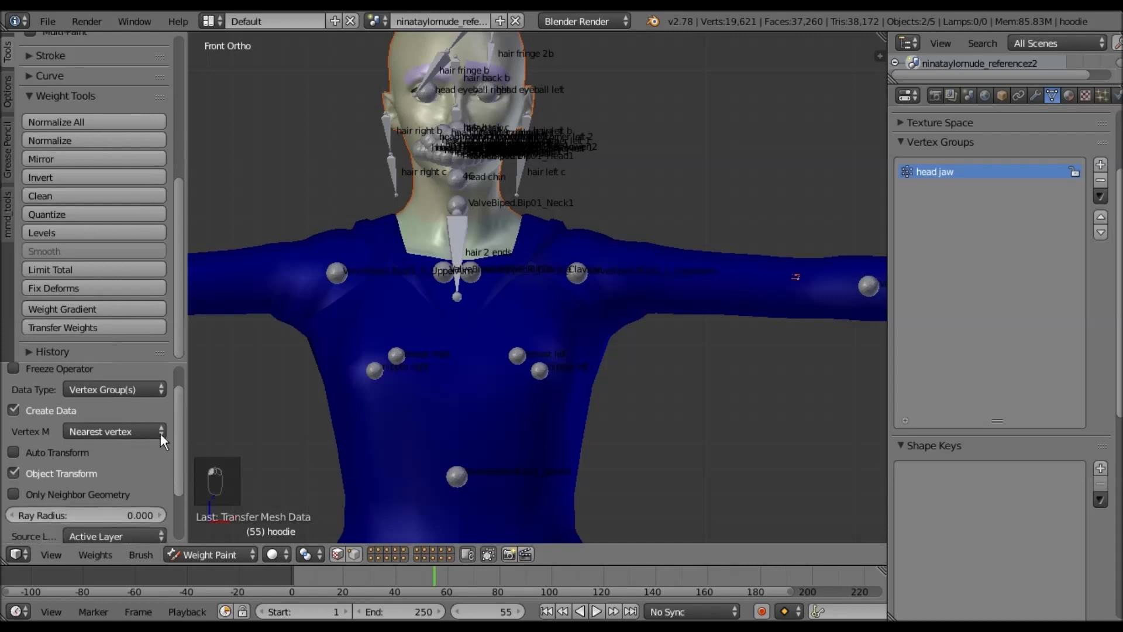
pyautogui.click(107, 433)
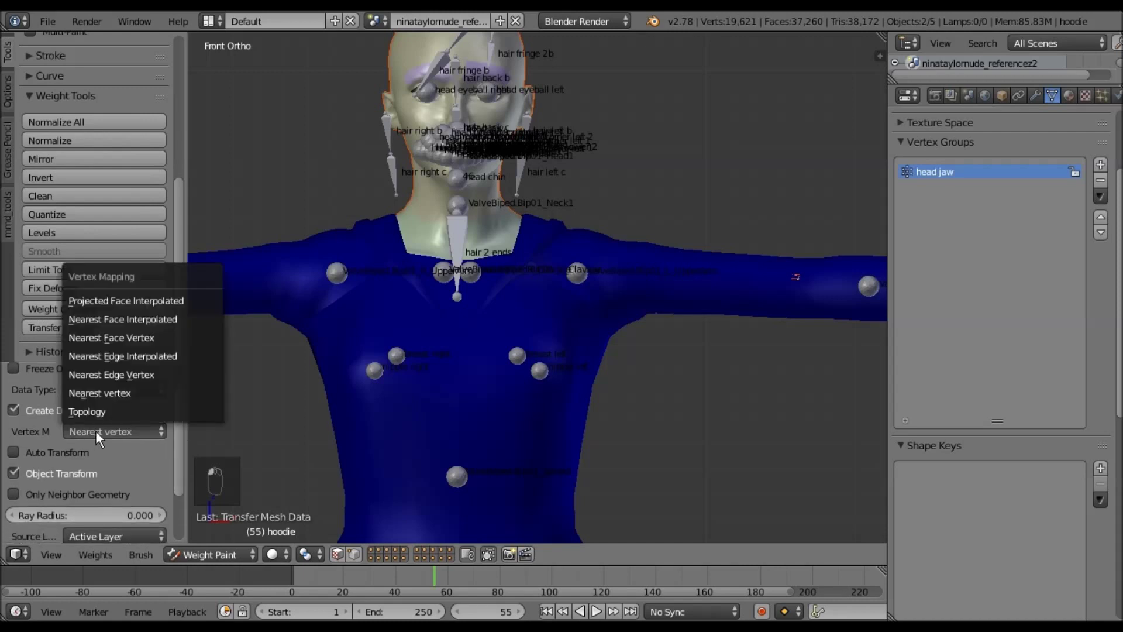
pyautogui.click(130, 320)
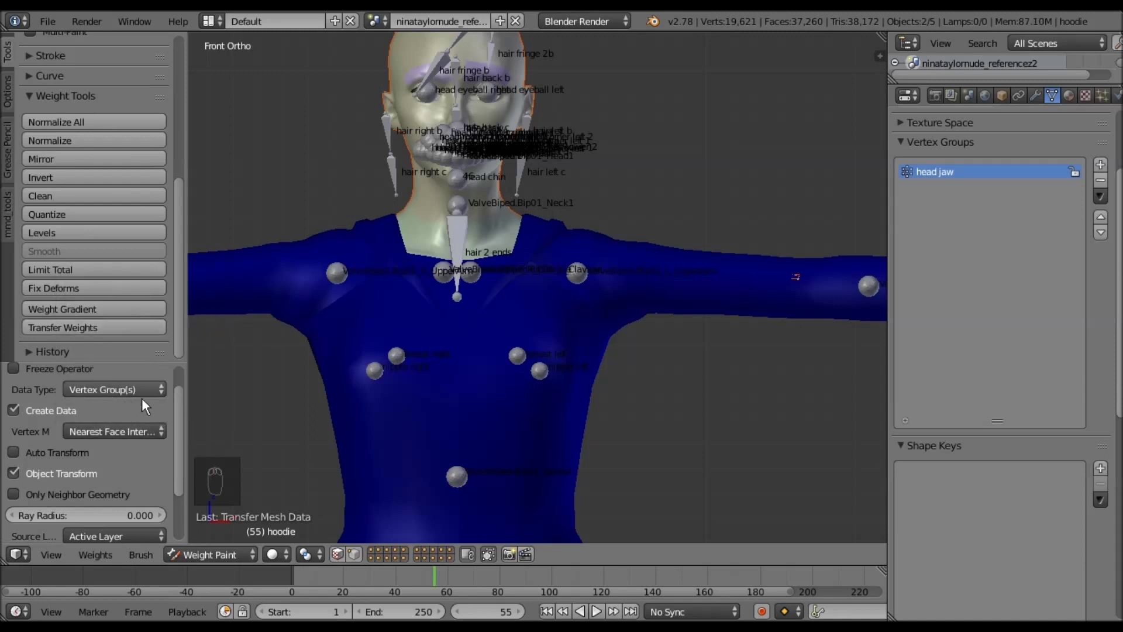
pyautogui.moveTo(176, 419); pyautogui.dragTo(178, 484)
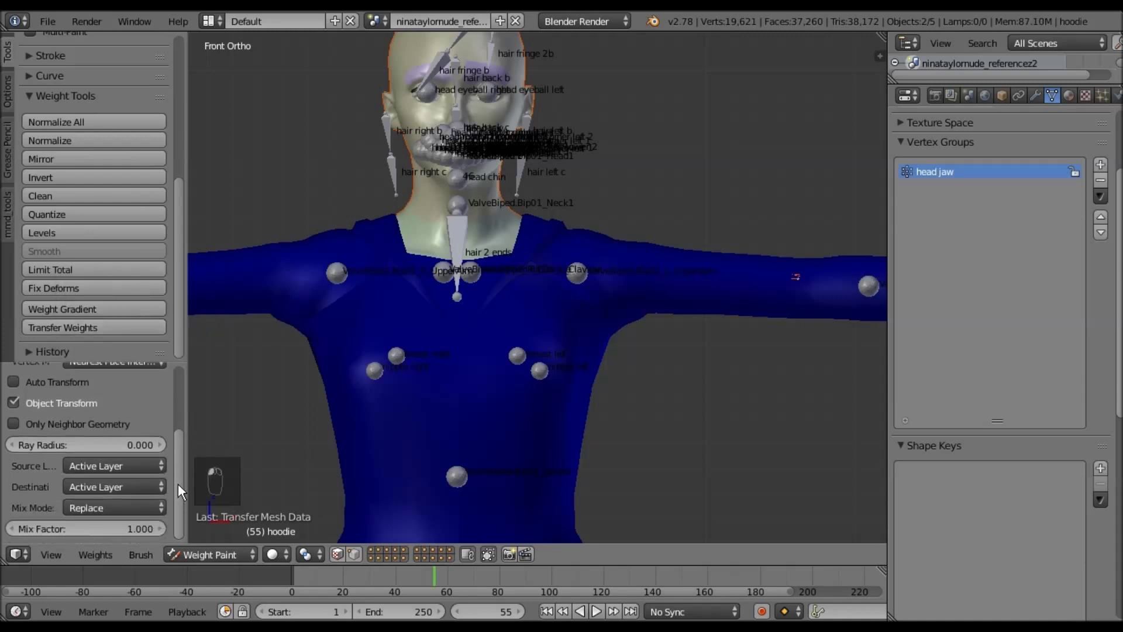
pyautogui.click(130, 466)
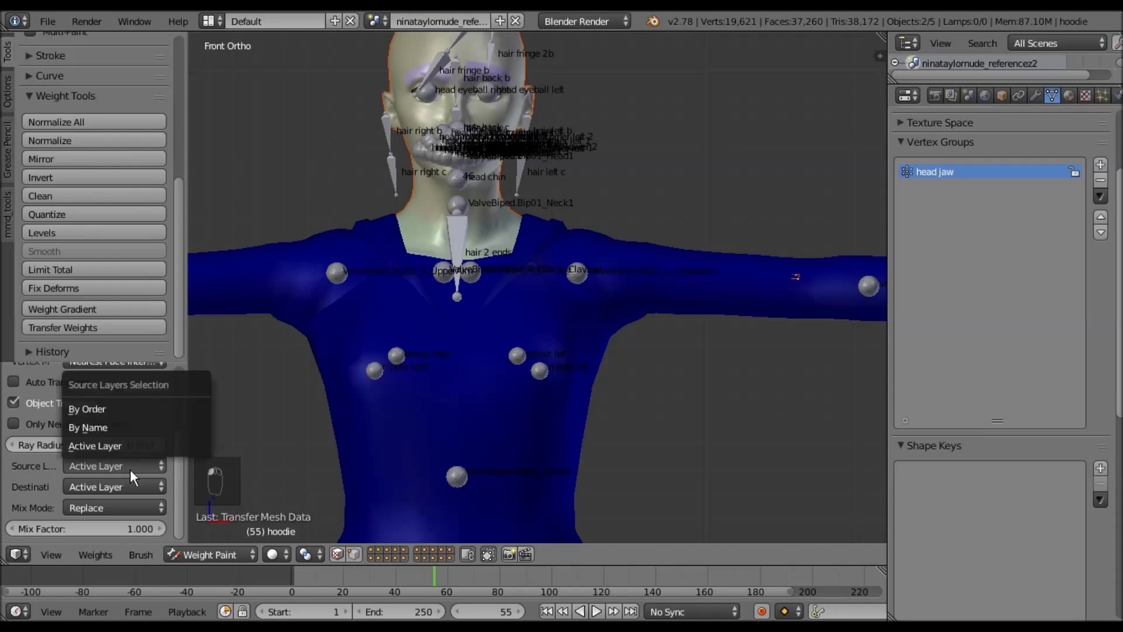
pyautogui.click(120, 427)
pyautogui.keyDown('shift'); pyautogui.moveTo(454, 413); pyautogui.dragTo(506, 331, button='middle'); pyautogui.keyUp('shift')
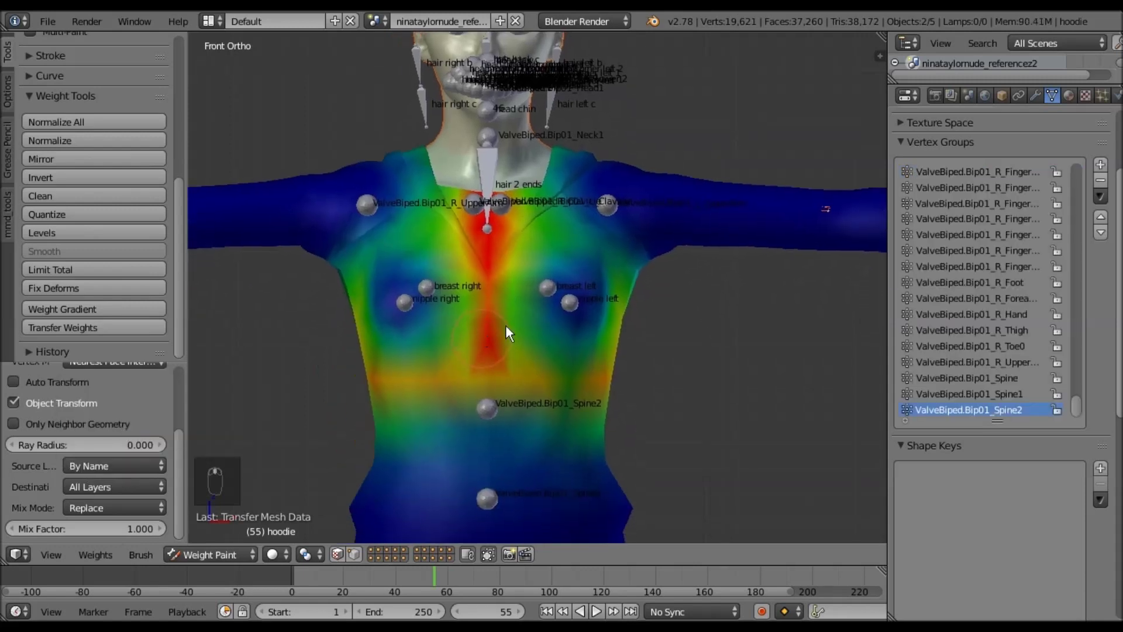
# Return the hoodie to Object Mode and add an Armature modifier with tori skeleton as its object
pyautogui.click(212, 553)
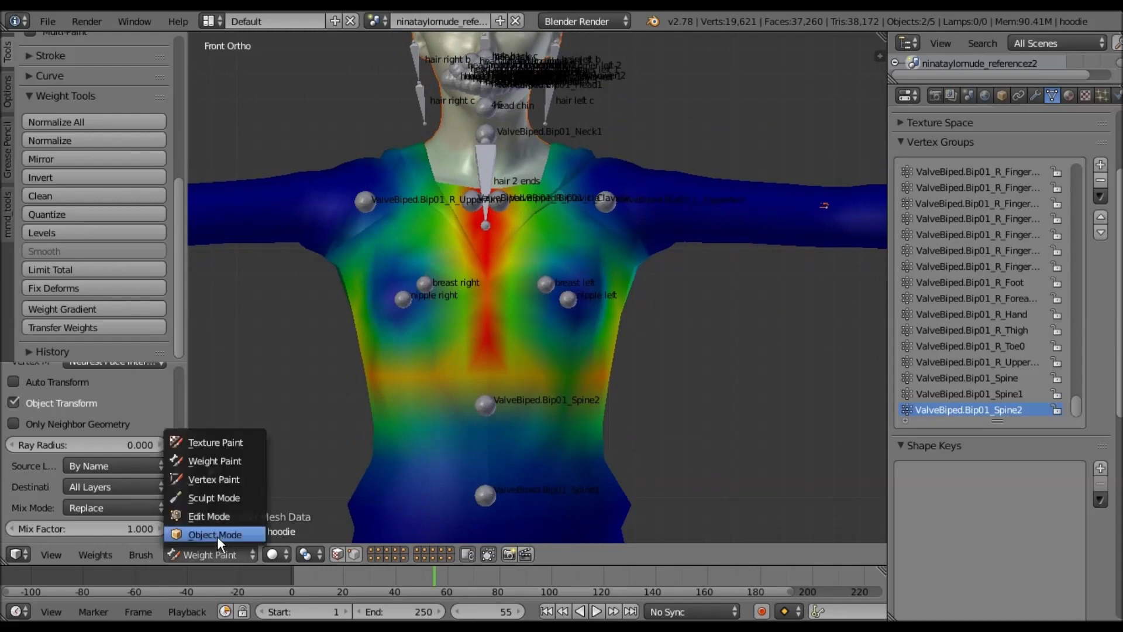
pyautogui.click(216, 536)
pyautogui.keyDown('shift'); pyautogui.scroll(3, 535, 349); pyautogui.keyUp('shift')
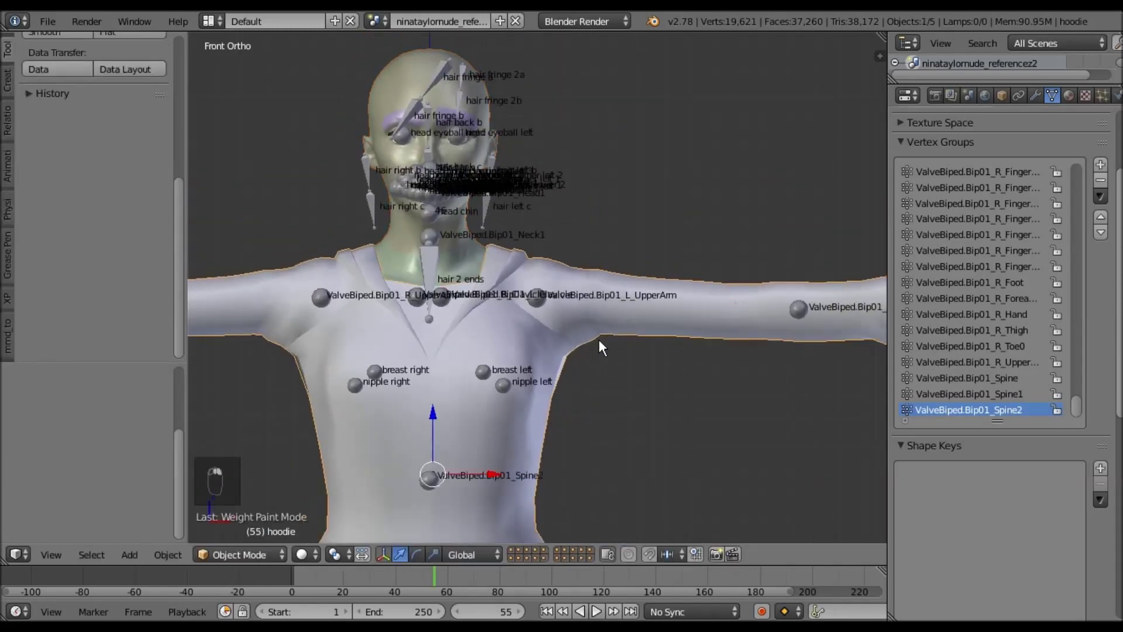
pyautogui.click(1036, 94)
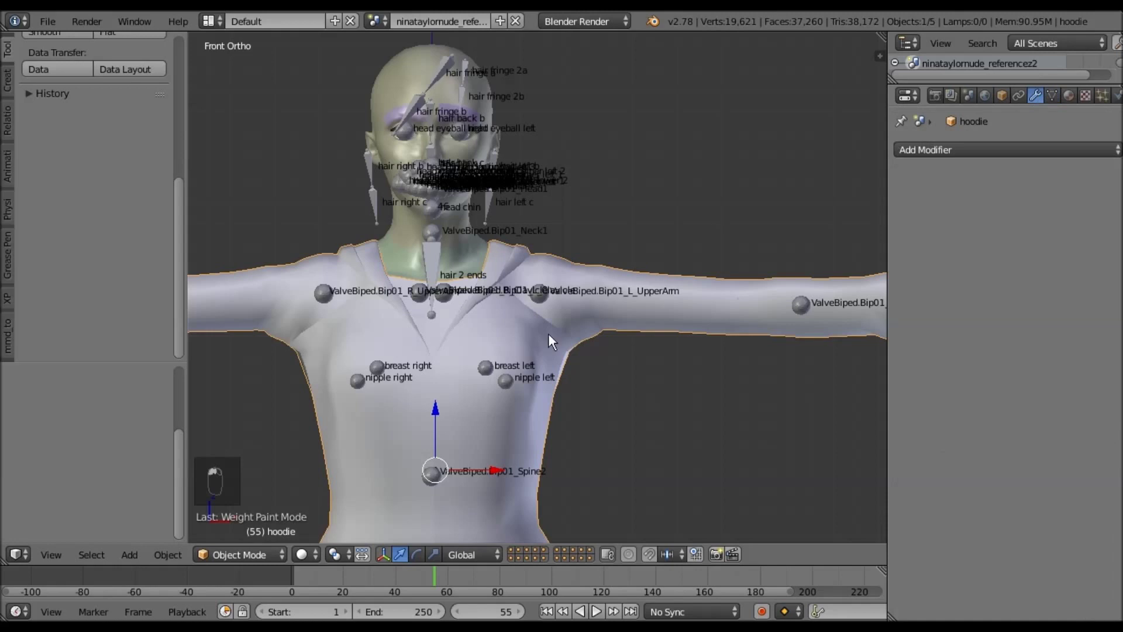
pyautogui.click(918, 152)
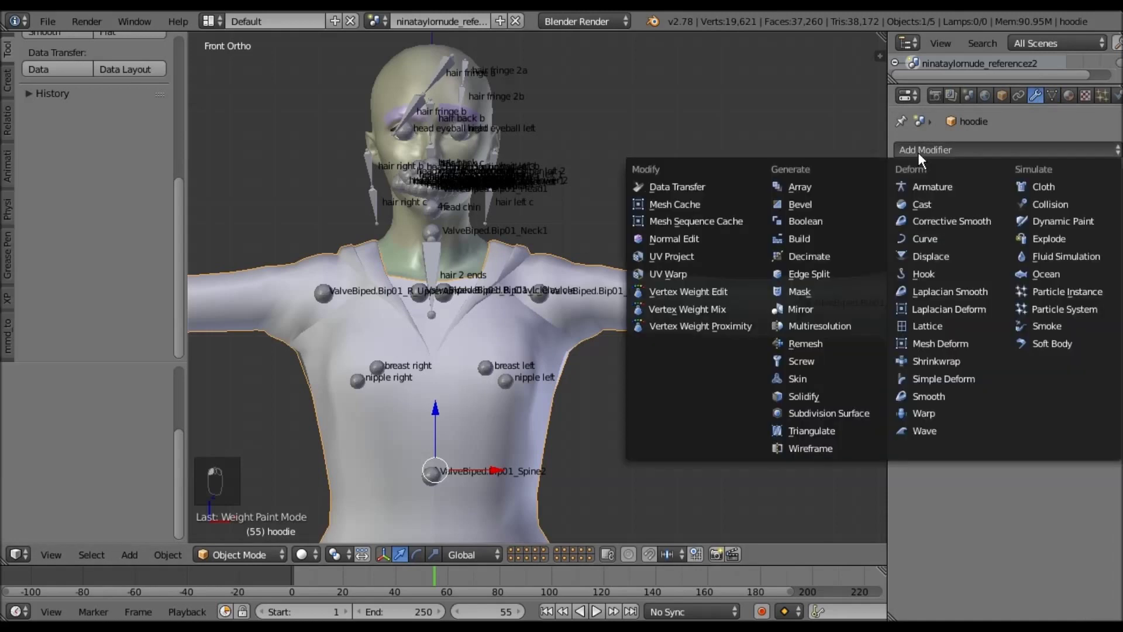
pyautogui.click(932, 185)
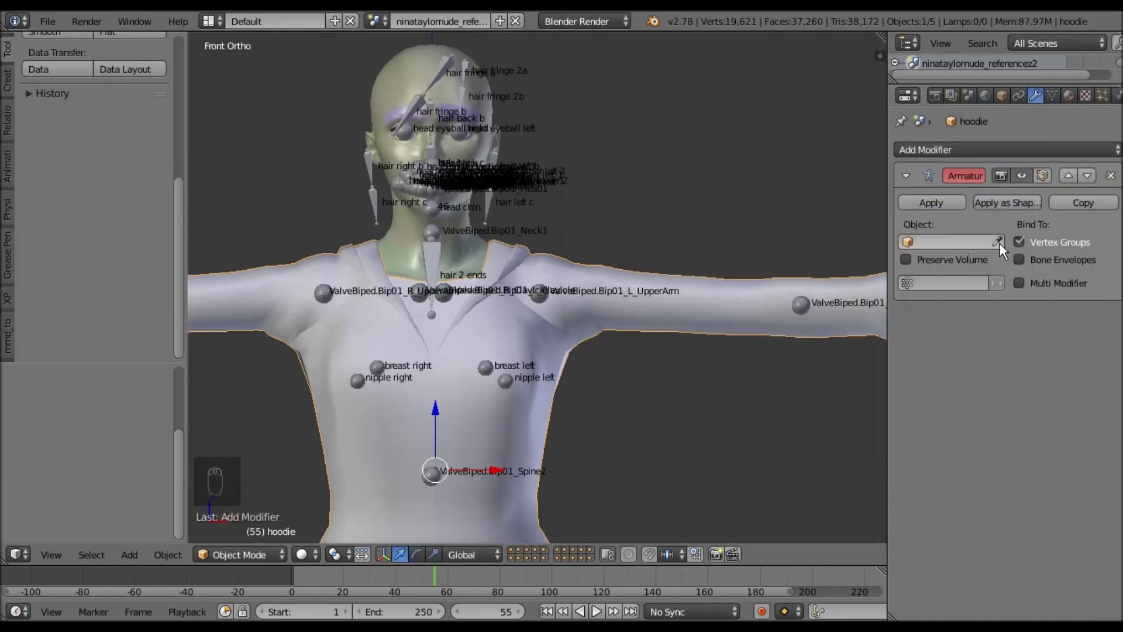
pyautogui.click(998, 243)
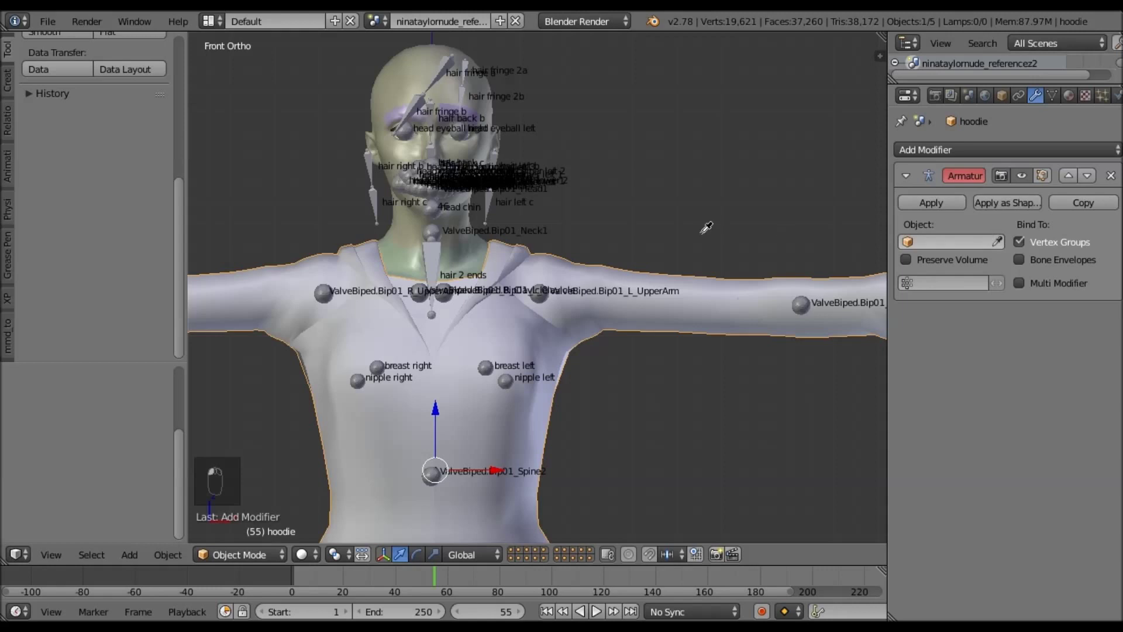
pyautogui.click(492, 208)
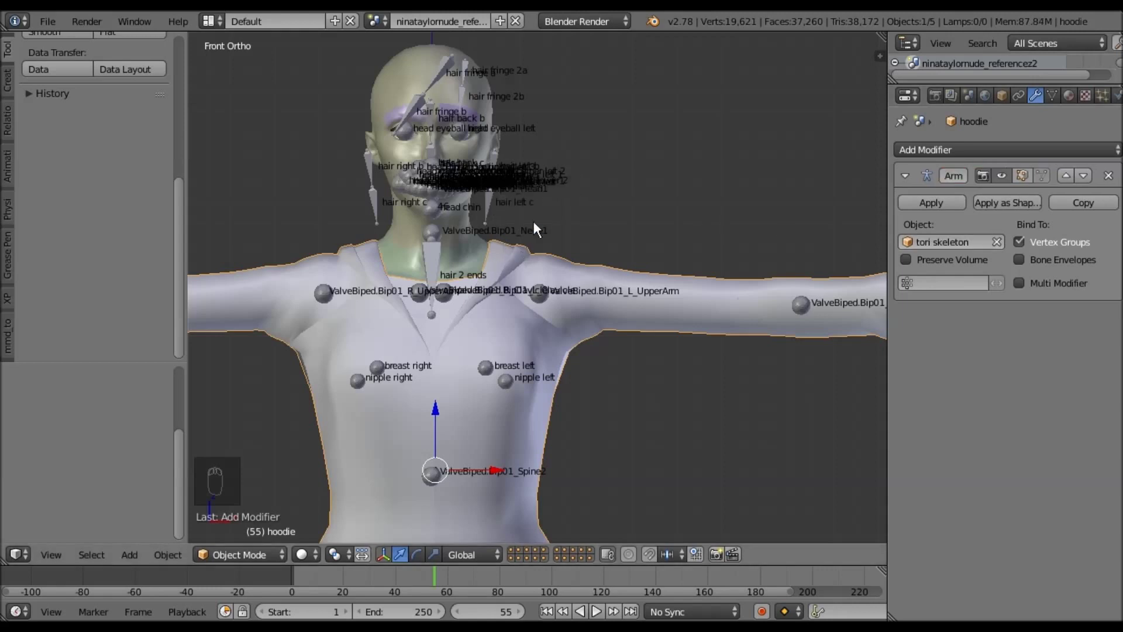
# Select the tori skeleton armature and switch it to Pose Mode
pyautogui.keyDown('shift'); pyautogui.moveTo(530, 245); pyautogui.dragTo(536, 197, button='middle'); pyautogui.keyUp('shift')
pyautogui.rightClick(549, 251)
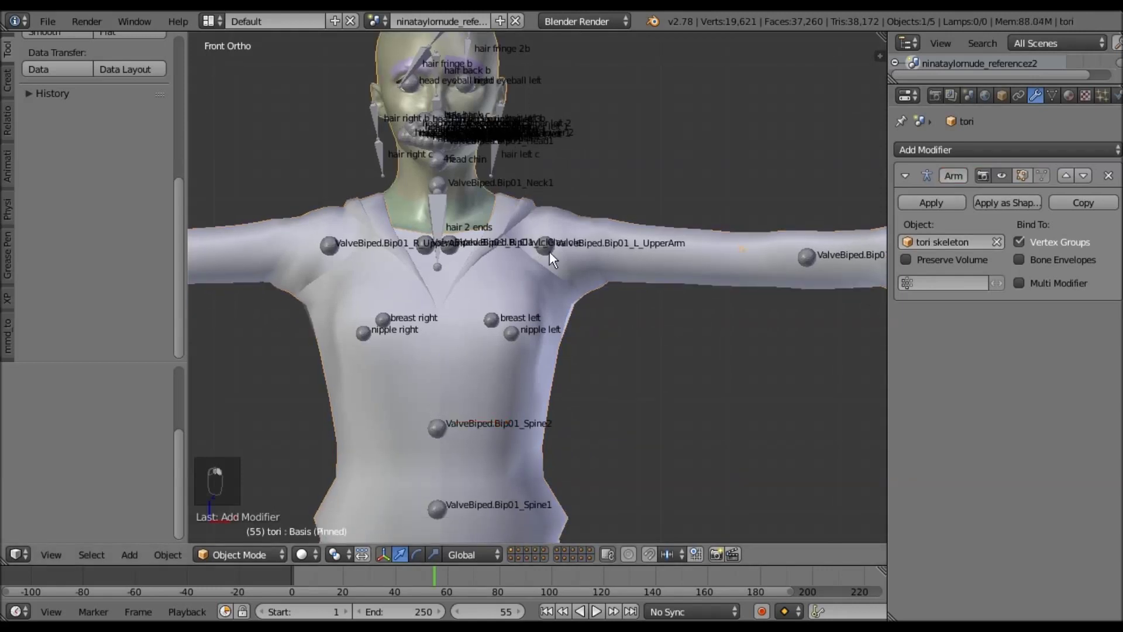
pyautogui.click(254, 555)
pyautogui.click(240, 499)
pyautogui.keyDown('shift'); pyautogui.moveTo(680, 325); pyautogui.dragTo(697, 401, button='middle'); pyautogui.keyUp('shift')
# Rotate the left upper arm bone upward to test the sleeve's deformation, and undo the rotation
pyautogui.press('r')
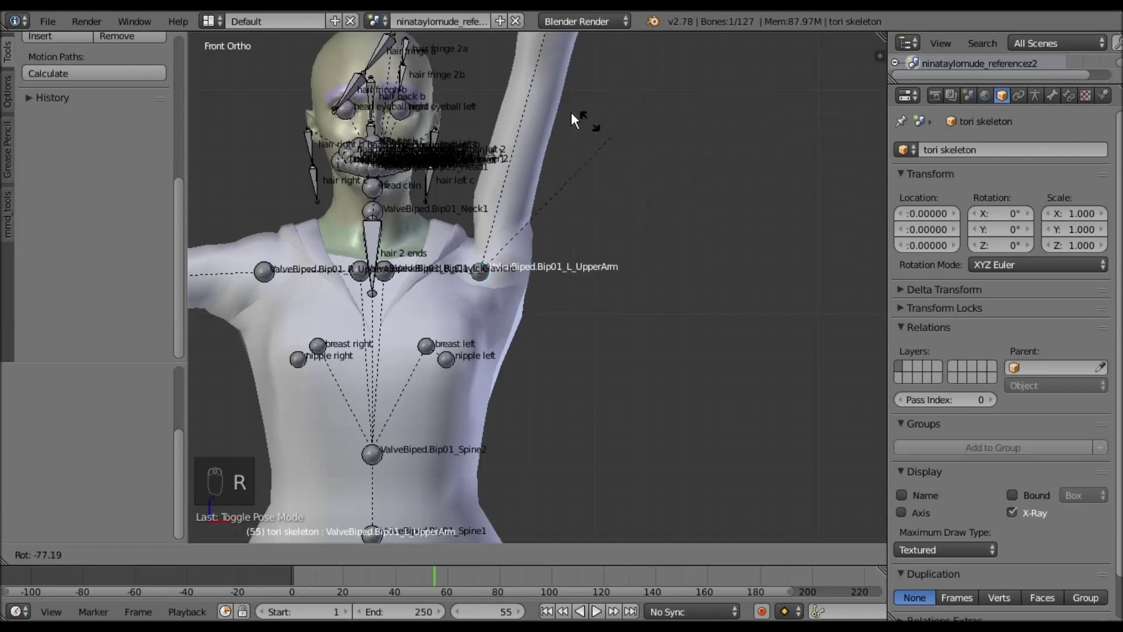
pyautogui.click(344, 419)
pyautogui.hotkey('ctrl', 'z')
# Select the skeleton's right upper arm bone, ValveBiped.Bip01_R_UpperArm
pyautogui.keyDown('shift'); pyautogui.moveTo(373, 374); pyautogui.dragTo(559, 279, button='middle'); pyautogui.keyUp('shift')
pyautogui.rightClick(571, 244)
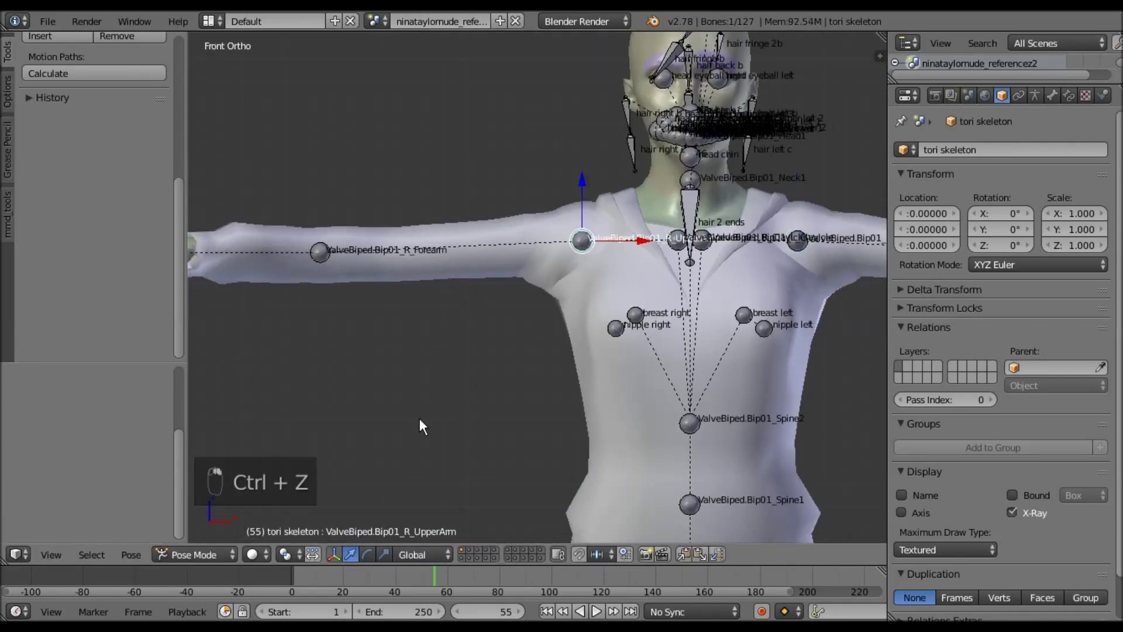
# Rotate the right upper arm bone to test the sleeve's deformation, and undo the rotation
pyautogui.press('r')
pyautogui.click(570, 106)
pyautogui.hotkey('ctrl', 'z')
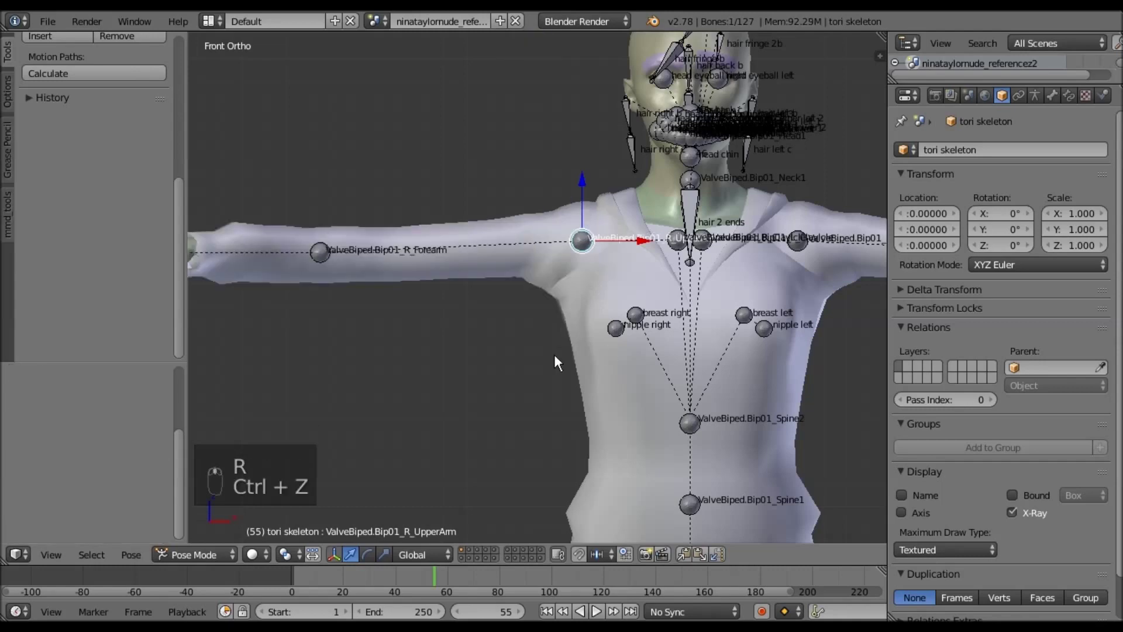
# Tilt the ValveBiped.Bip01_Spine2 bone sideways in front view to test the hoodie's torso deformation, and undo the rotation
pyautogui.keyDown('shift'); pyautogui.moveTo(704, 428); pyautogui.dragTo(510, 437, button='middle'); pyautogui.keyUp('shift')
pyautogui.rightClick(504, 431)
pyautogui.keyDown('shift'); pyautogui.moveTo(506, 331); pyautogui.dragTo(508, 269, button='middle'); pyautogui.keyUp('shift')
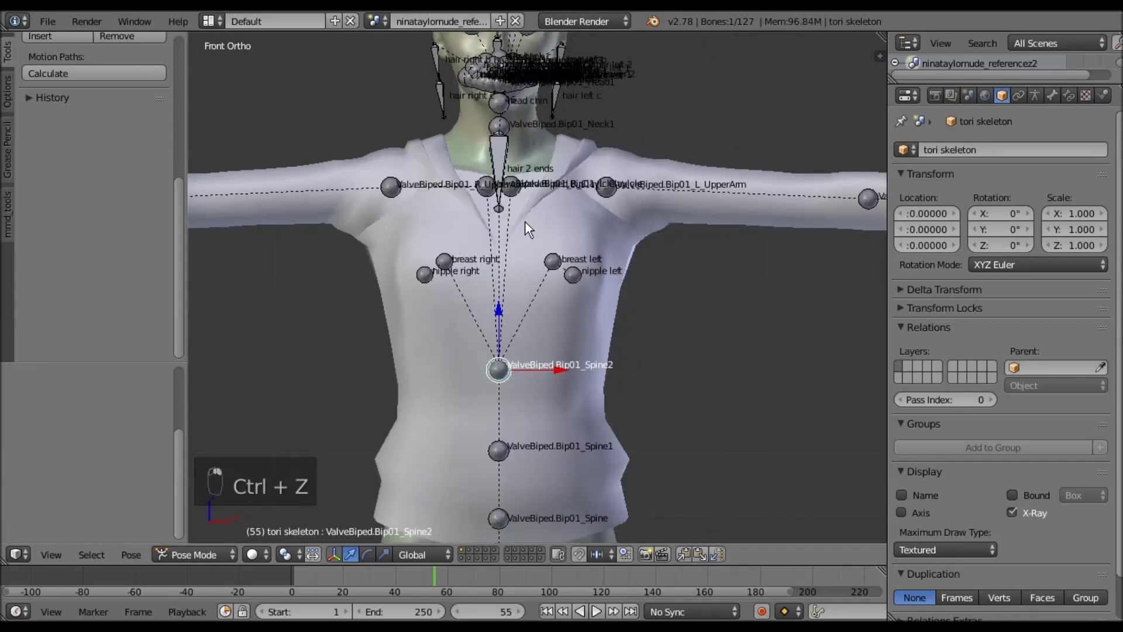
pyautogui.press('r')
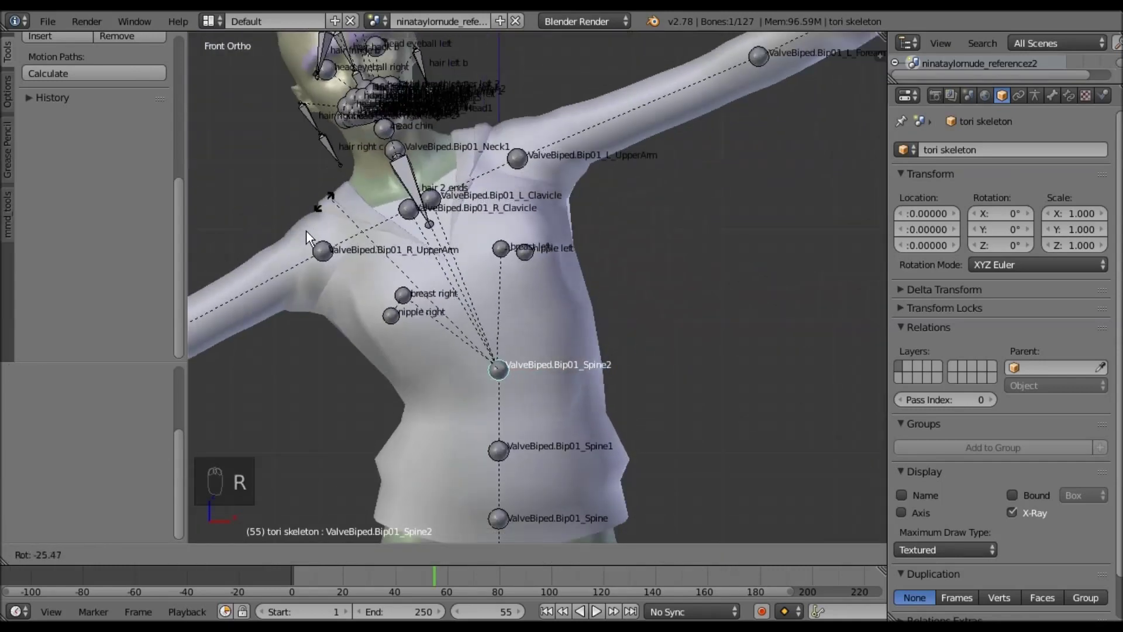
pyautogui.click(298, 264)
pyautogui.hotkey('ctrl', 'z')
# Bend the Spine2 bone forward in right side view to test the hoodie's deformation, and undo the rotation
pyautogui.press('KP_3')
pyautogui.press('r')
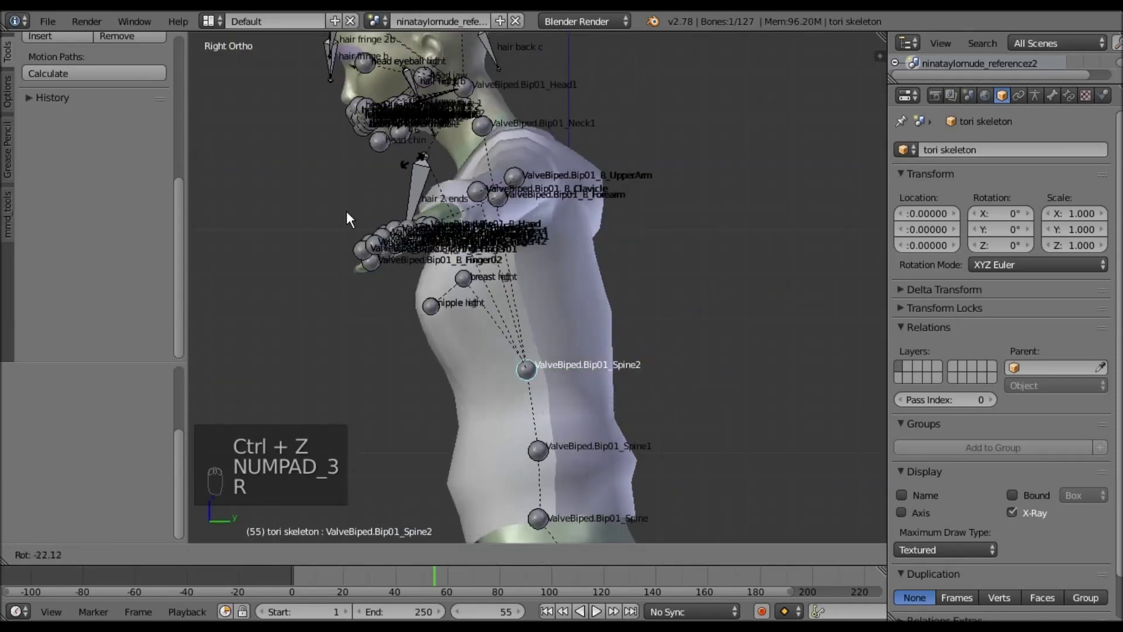
pyautogui.click(409, 286)
pyautogui.hotkey('ctrl', 'z')
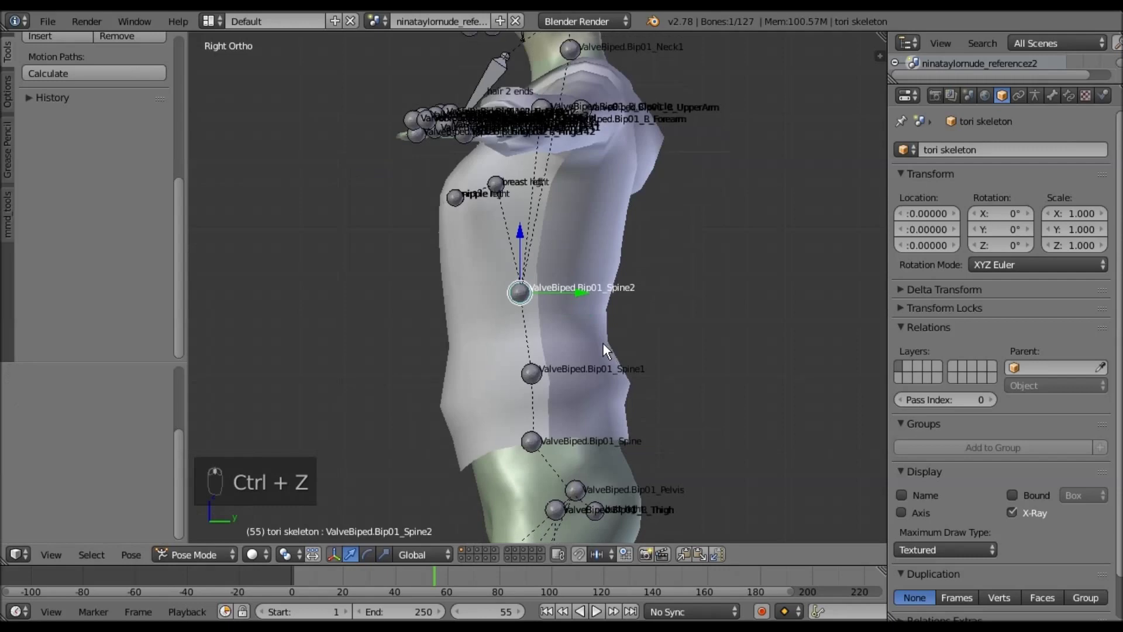
# Bend the ValveBiped.Bip01_L_Forearm bone forward in top view to test the sleeve at the elbow, and undo the rotation
pyautogui.press('KP_7')
pyautogui.scroll(2, 410, 290)
pyautogui.keyDown('ctrl'); pyautogui.scroll(-5, 444, 293); pyautogui.keyUp('ctrl')
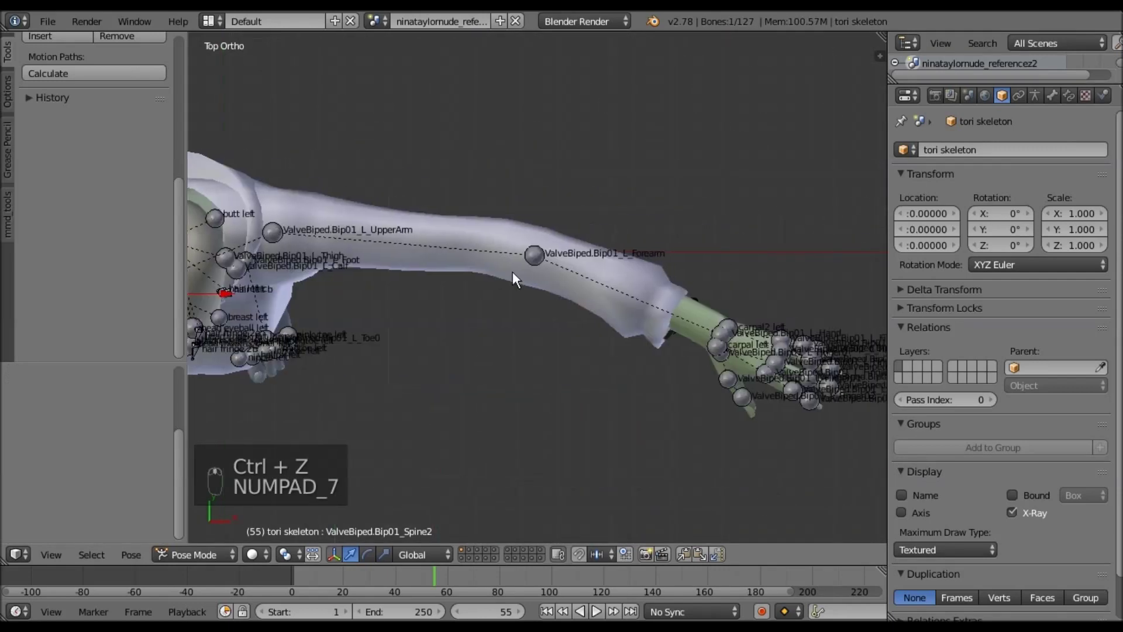
pyautogui.rightClick(525, 255)
pyautogui.keyDown('shift'); pyautogui.scroll(1, 690, 416); pyautogui.keyUp('shift')
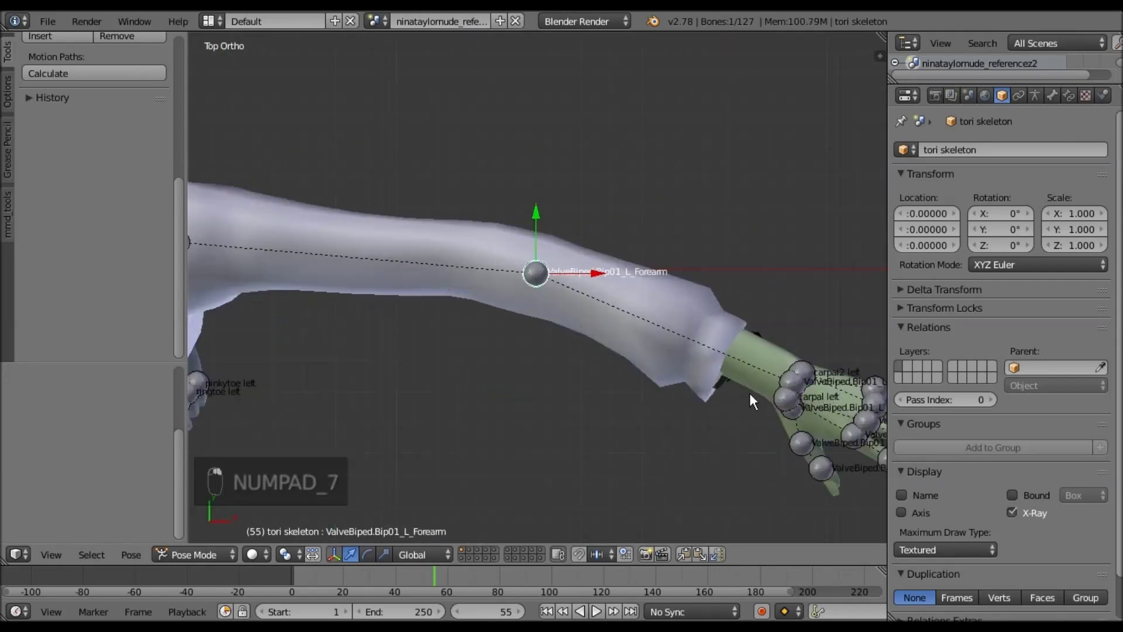
pyautogui.press('r')
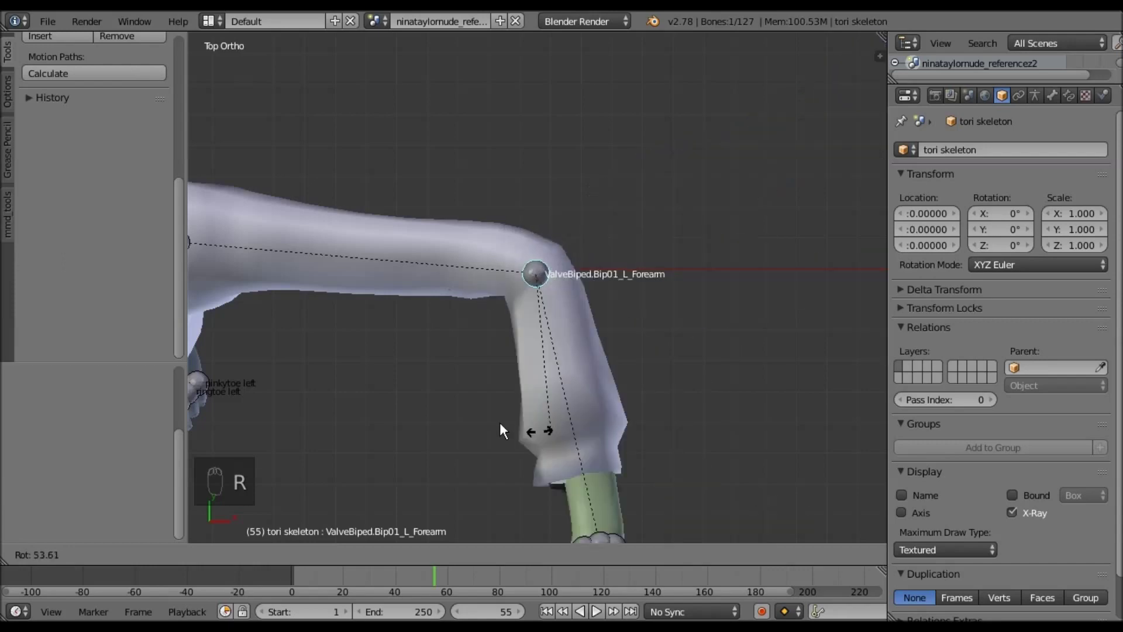
pyautogui.click(442, 392)
pyautogui.press('KP_1')
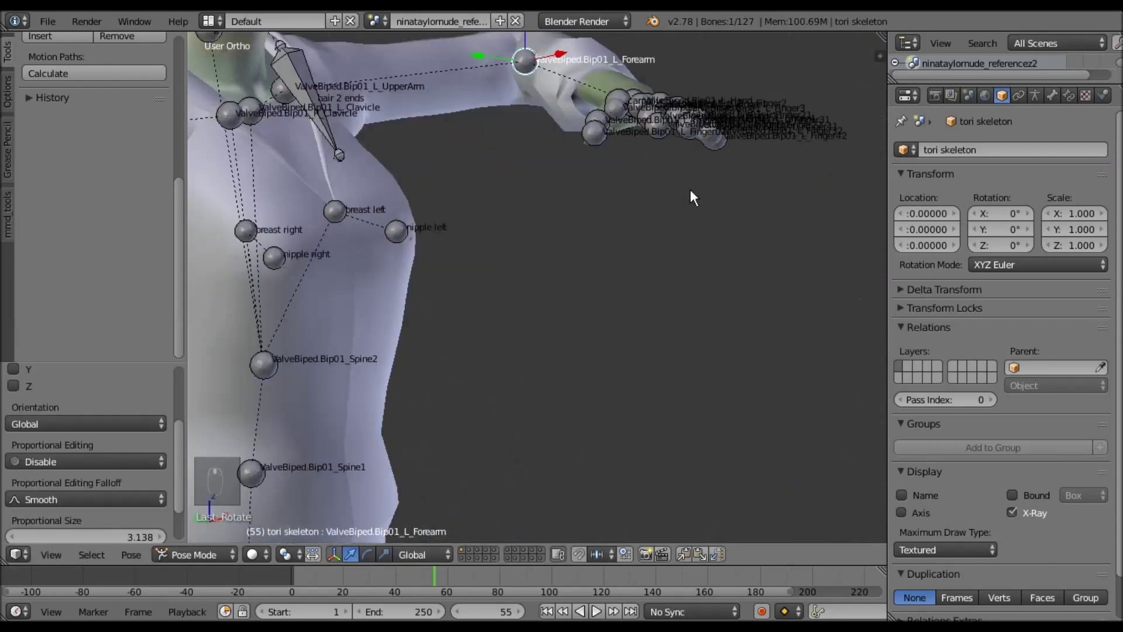
pyautogui.hotkey('ctrl', 'z')
# Bend the left forearm bone upward in front view to test the elbow deformation, and undo the rotation
pyautogui.scroll(-5, 644, 269)
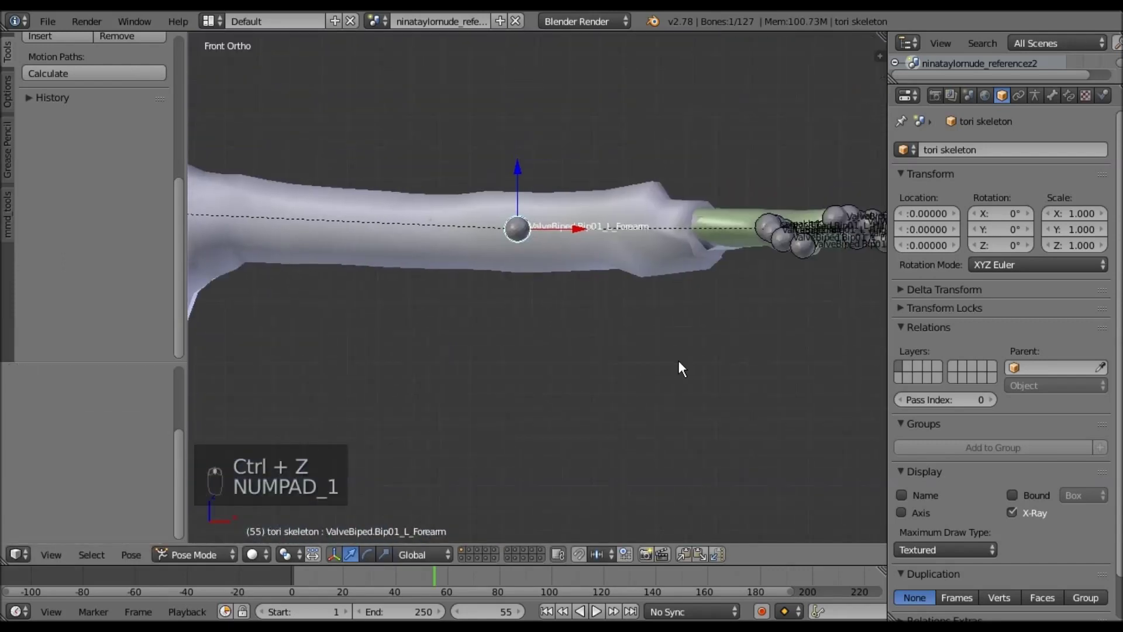
pyautogui.press('r')
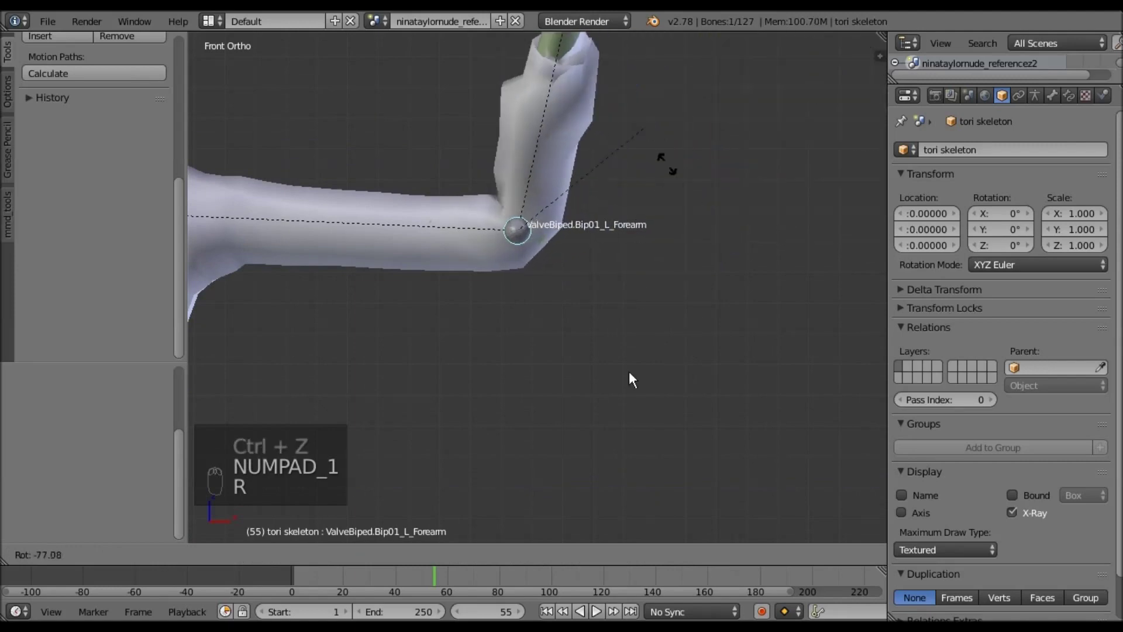
pyautogui.click(571, 392)
pyautogui.hotkey('ctrl', 'z')
# Select the hoodie mesh in Object Mode and show its object transform settings
pyautogui.keyDown('shift'); pyautogui.moveTo(494, 408); pyautogui.dragTo(483, 345, button='middle'); pyautogui.keyUp('shift')
pyautogui.scroll(-4, 581, 255)
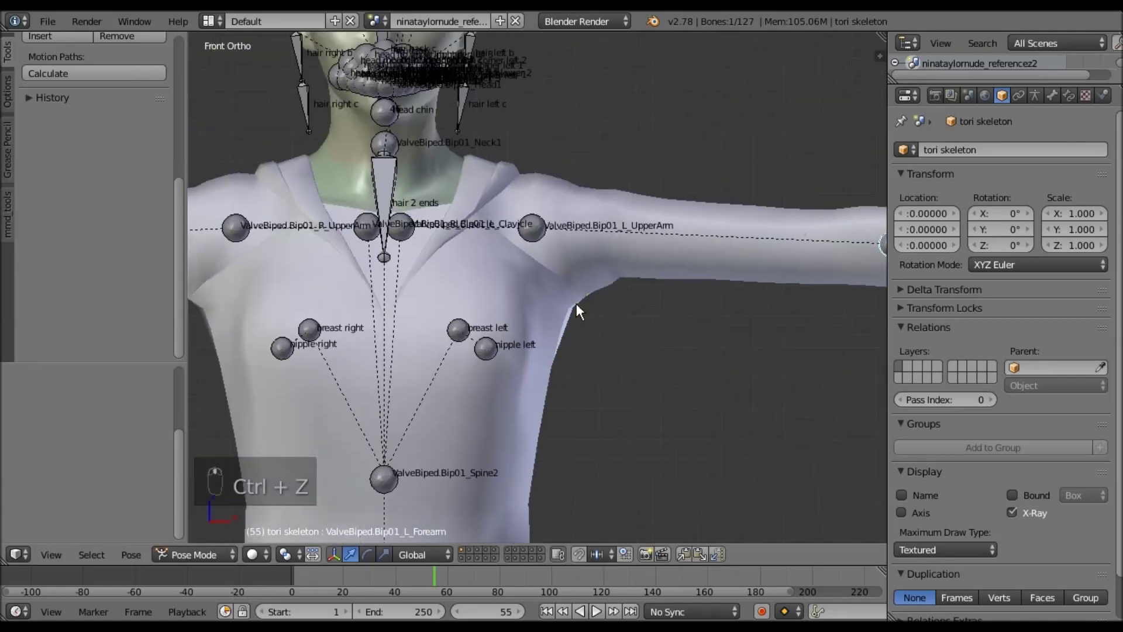
pyautogui.keyDown('shift'); pyautogui.moveTo(598, 383); pyautogui.dragTo(667, 434, button='middle'); pyautogui.keyUp('shift')
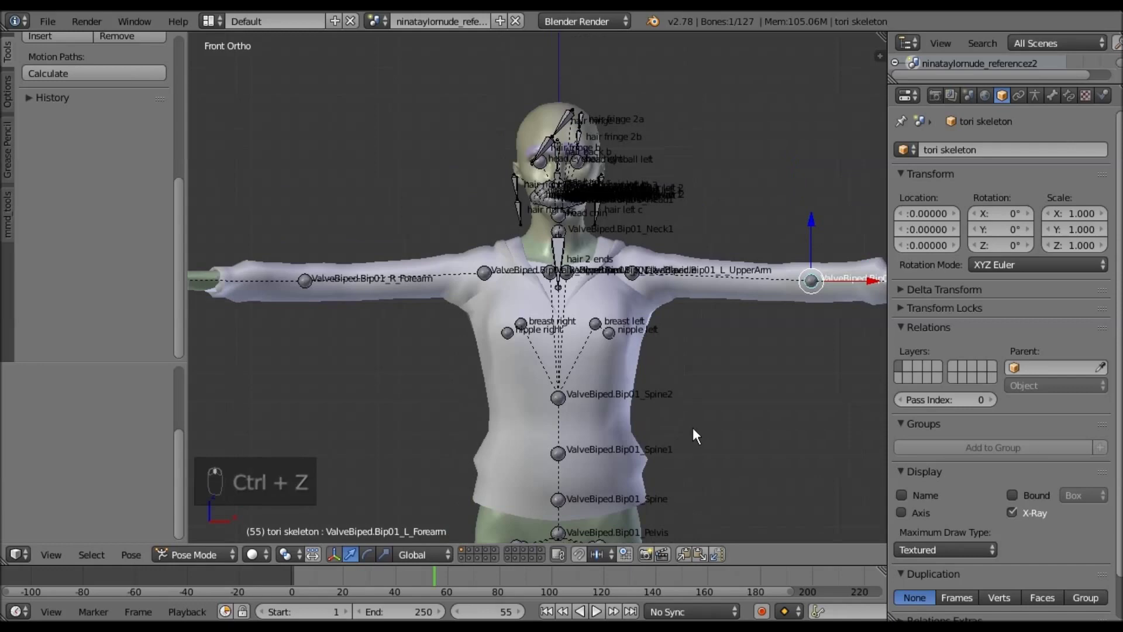
pyautogui.scroll(2, 700, 377)
pyautogui.keyDown('shift'); pyautogui.moveTo(699, 377); pyautogui.dragTo(627, 303, button='middle'); pyautogui.keyUp('shift')
pyautogui.moveTo(595, 269); pyautogui.dragTo(627, 421, button='middle')
pyautogui.rightClick(588, 283)
pyautogui.press('KP_1')
pyautogui.scroll(3, 615, 432)
pyautogui.scroll(2, 613, 423)
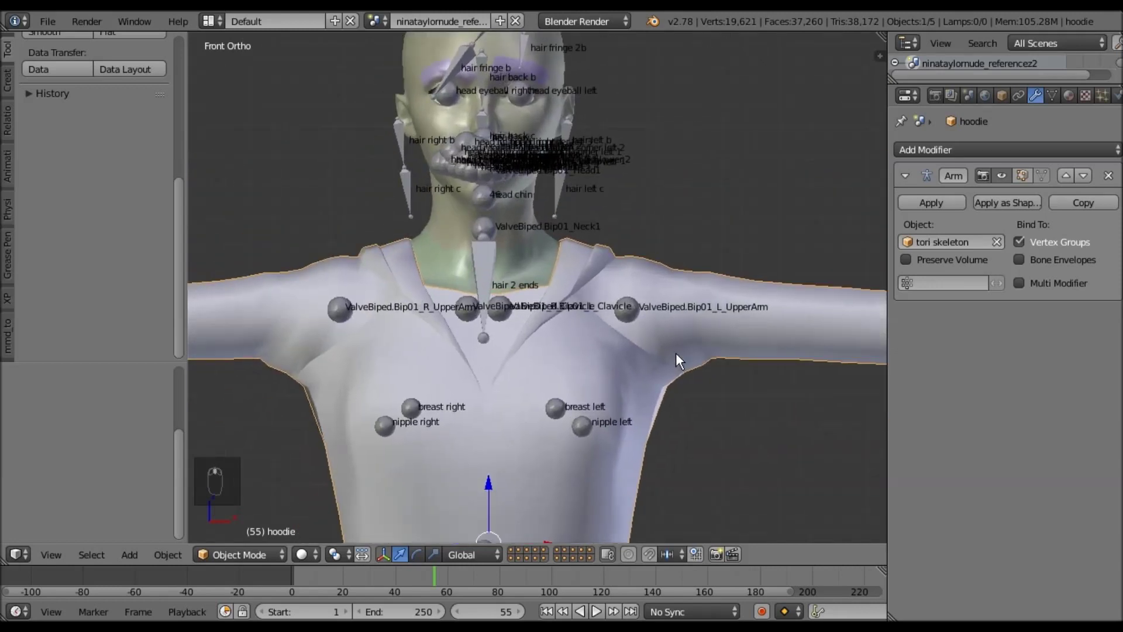
pyautogui.scroll(-2, 676, 353)
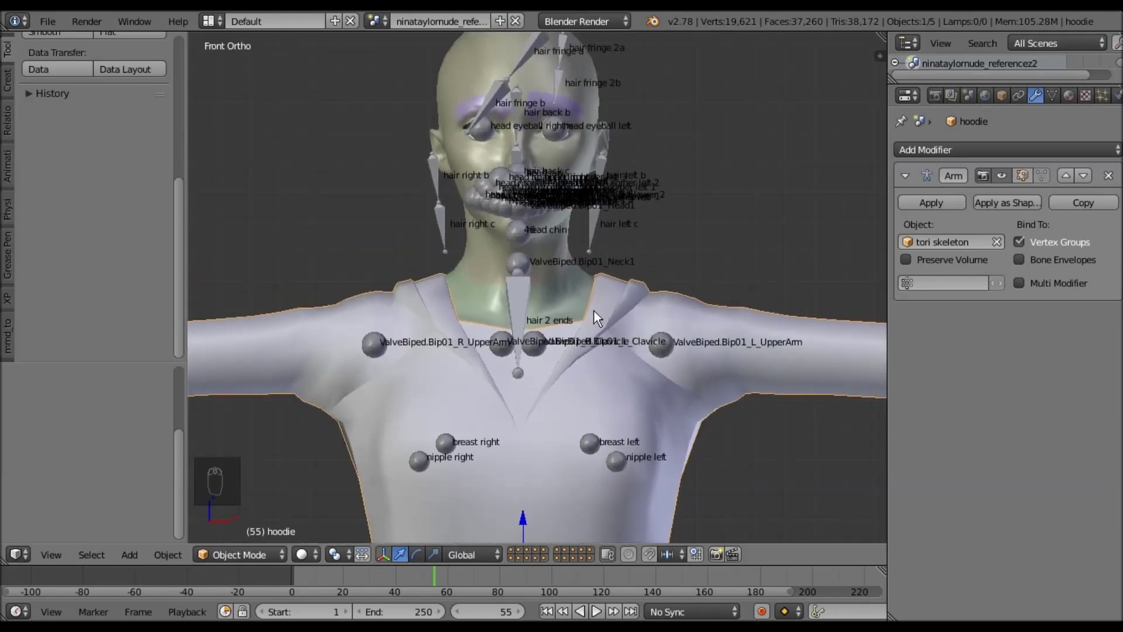
pyautogui.keyDown('shift'); pyautogui.moveTo(594, 311); pyautogui.dragTo(577, 287, button='middle'); pyautogui.keyUp('shift')
pyautogui.click(1002, 94)
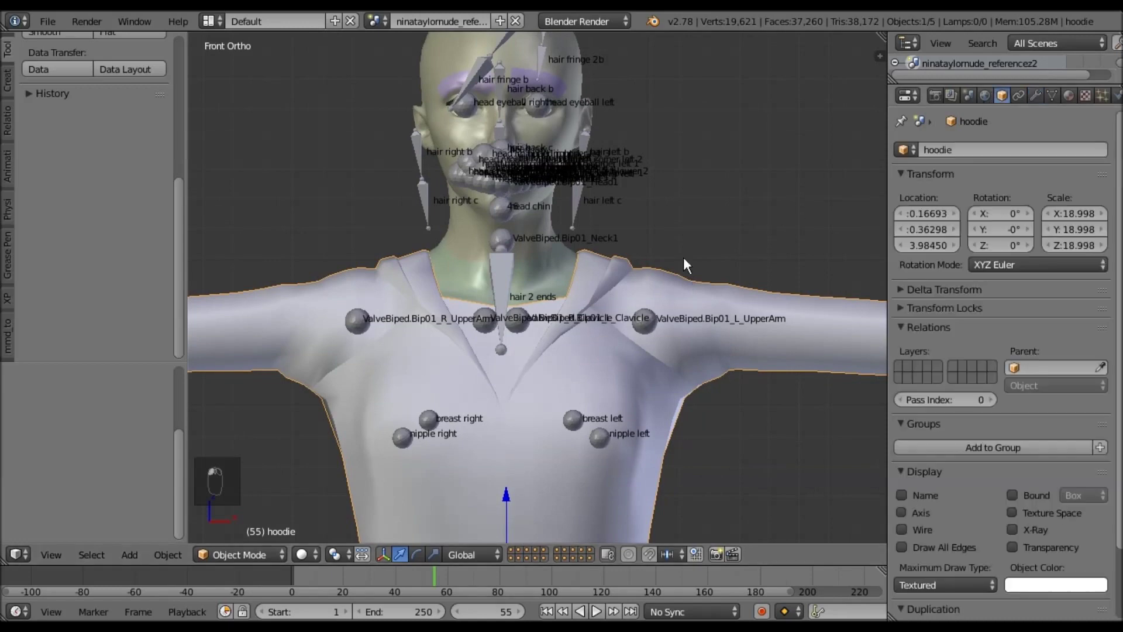
# Add tori skeleton to the selection in Object Mode and apply location, rotation and scale to both objects
pyautogui.keyDown('shift'); pyautogui.rightClick(693, 316); pyautogui.keyUp('shift')
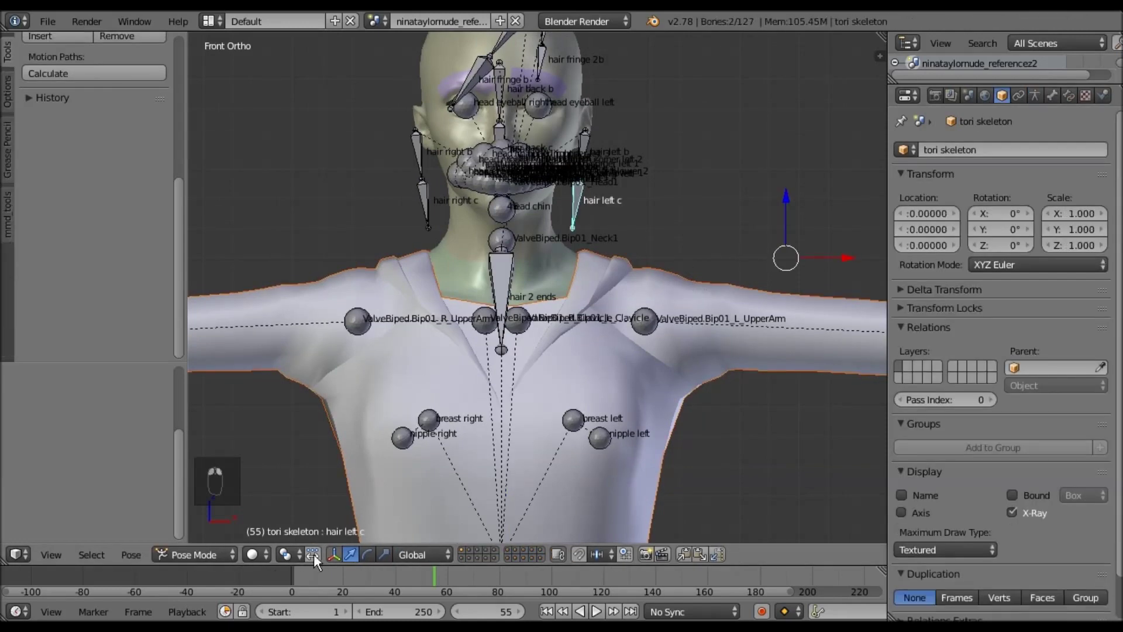
pyautogui.click(219, 554)
pyautogui.click(220, 534)
pyautogui.hotkey('ctrl', 'a')
pyautogui.click(564, 346)
pyautogui.scroll(3, 181, 396)
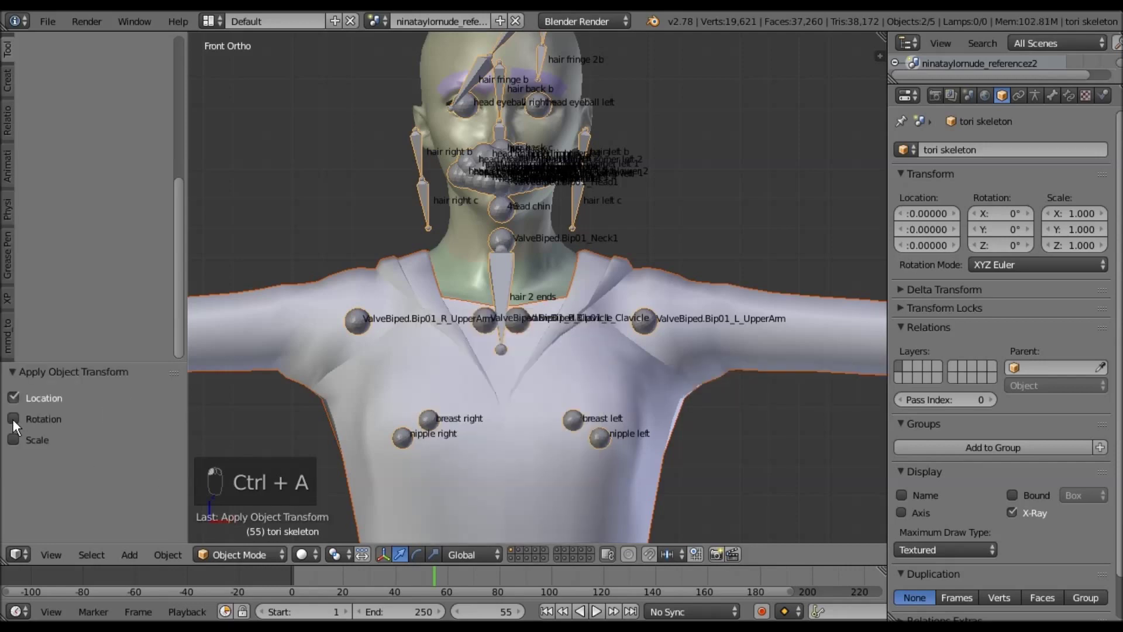
pyautogui.click(13, 419)
pyautogui.click(13, 439)
# Export only hoodie.smd with Source Engine Export, using the SMD format and the //emocompile\ path
pyautogui.click(969, 95)
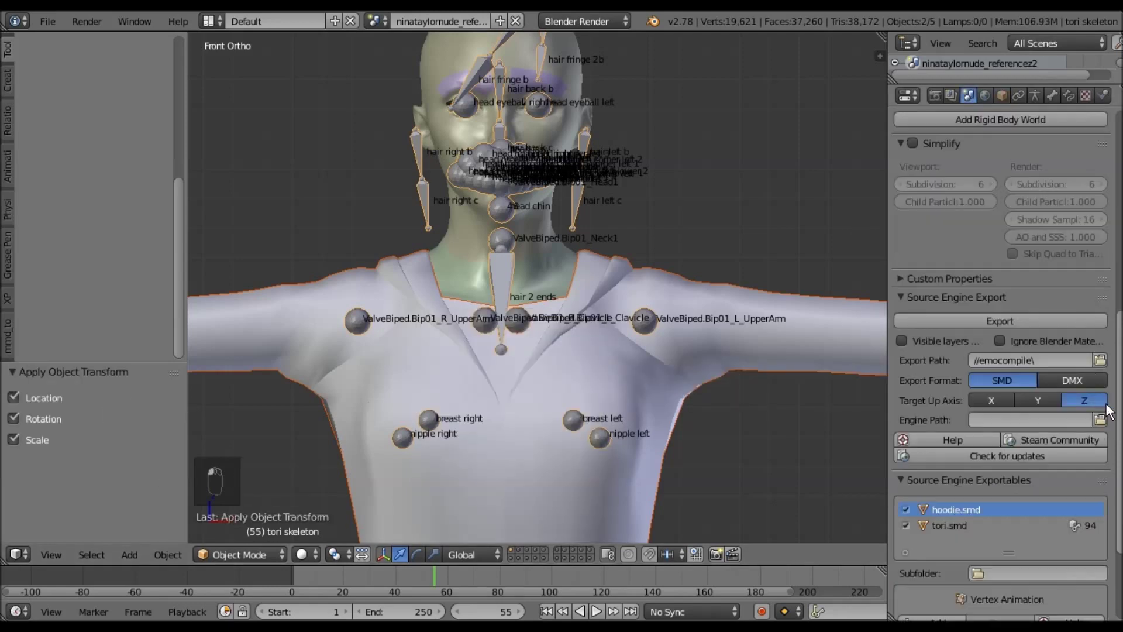
pyautogui.scroll(-5, 1121, 420)
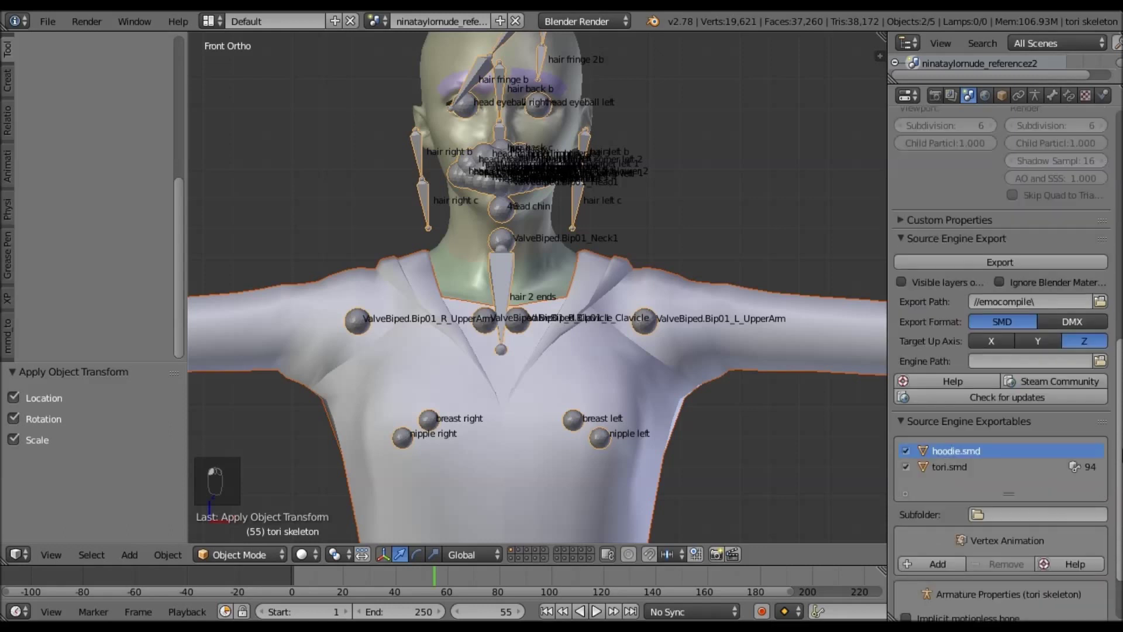
pyautogui.scroll(4, 1024, 297)
pyautogui.click(1025, 295)
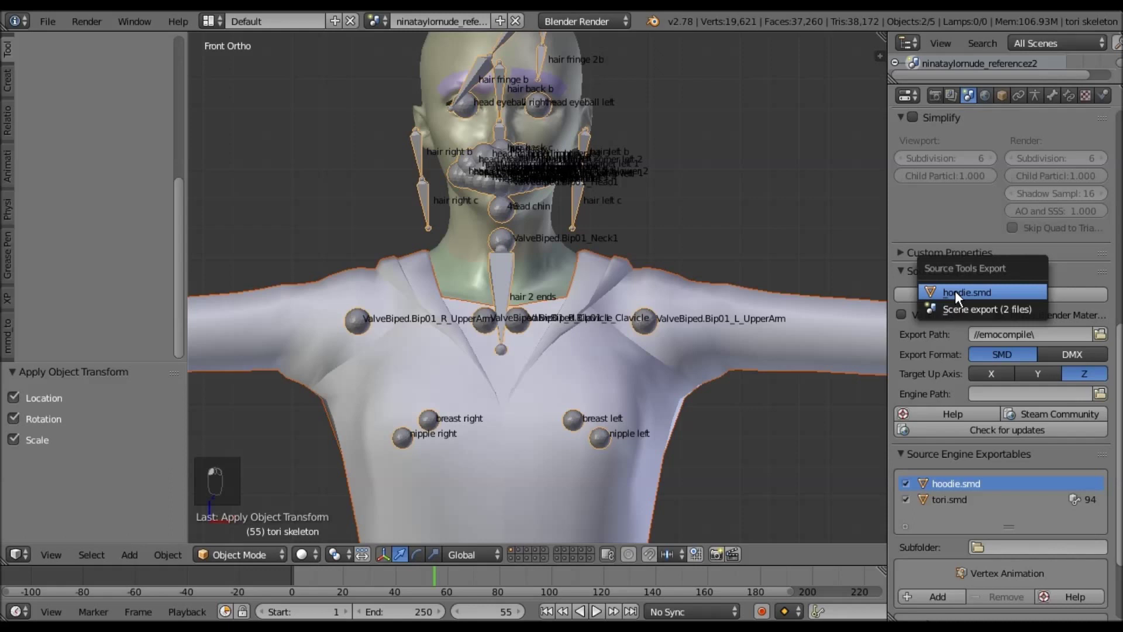
pyautogui.click(955, 290)
pyautogui.press('F10')
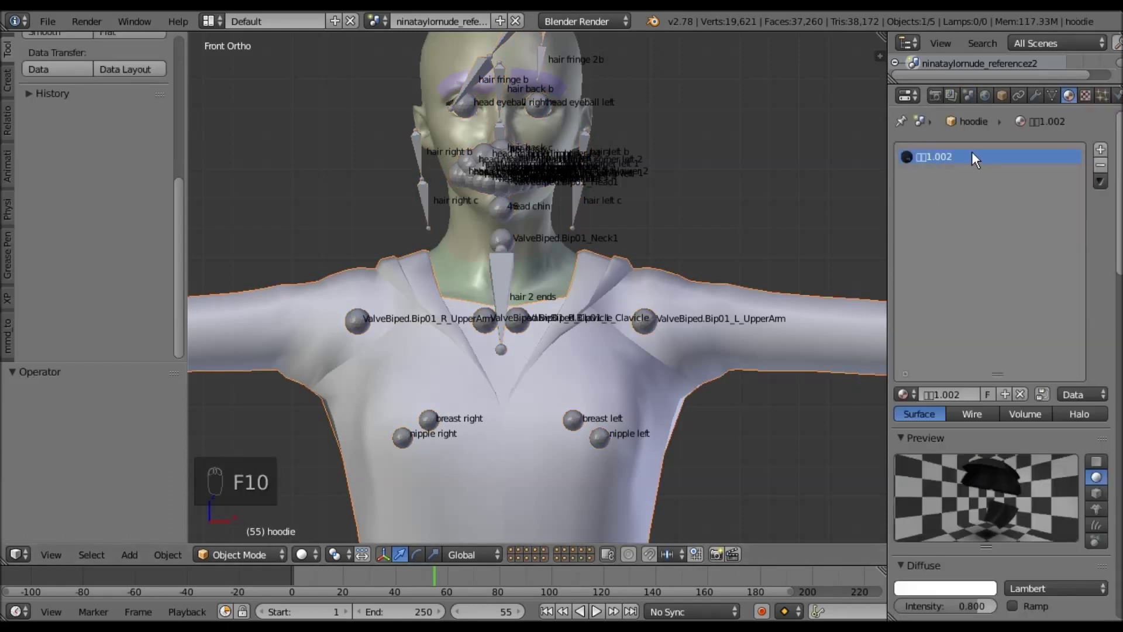
# Copy the image name BH2.png.002 from the hoodie's texture settings
pyautogui.click(1086, 97)
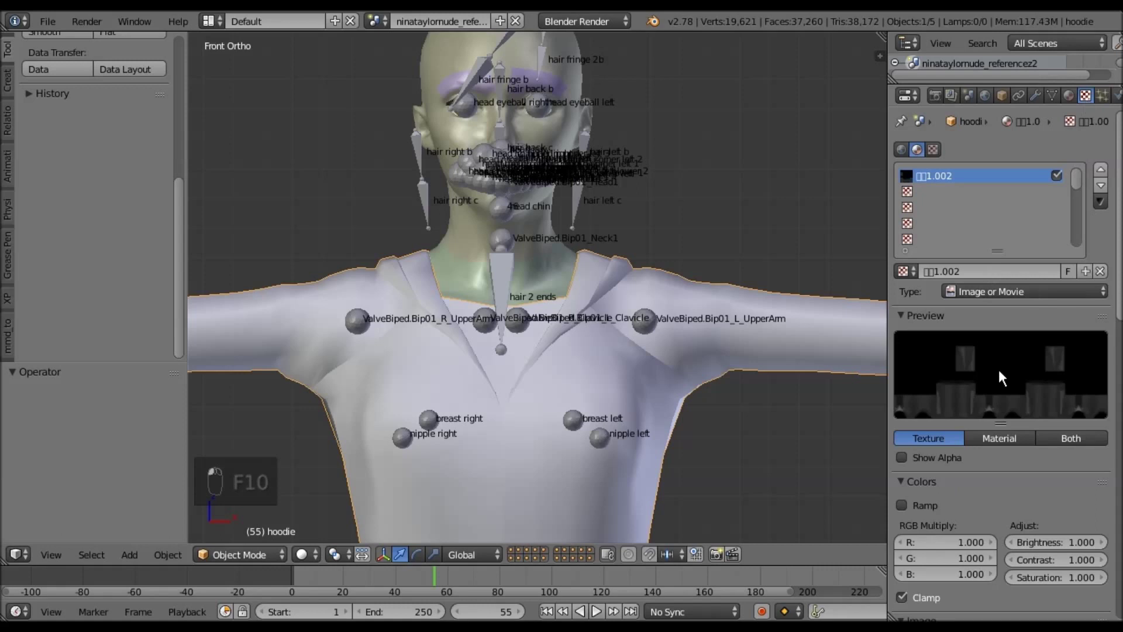
pyautogui.scroll(-8, 976, 436)
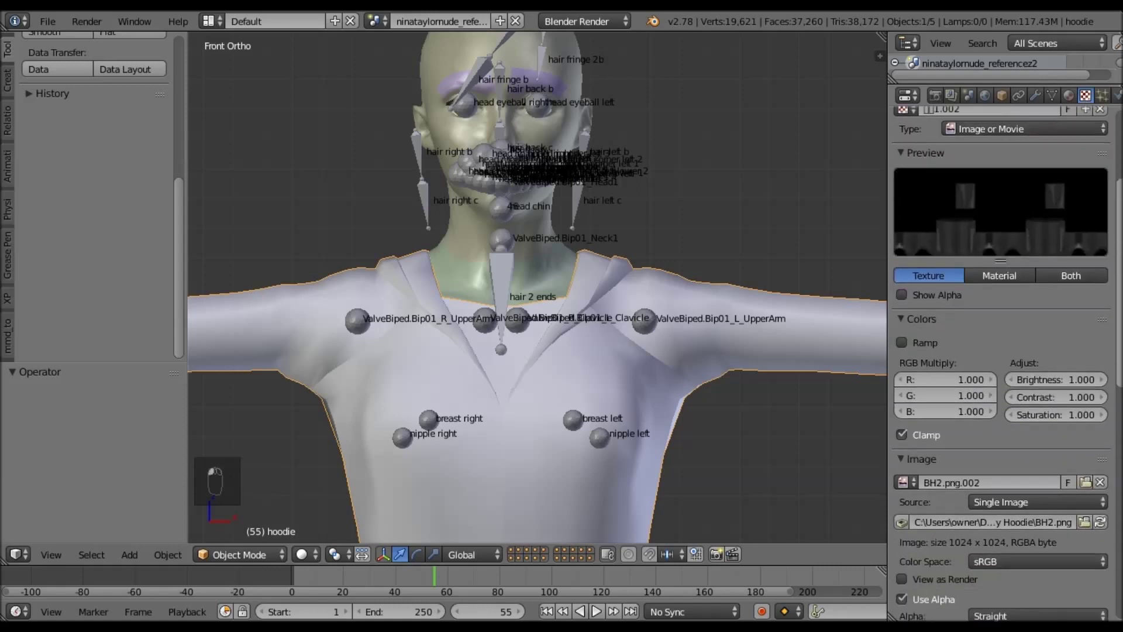
pyautogui.click(949, 441)
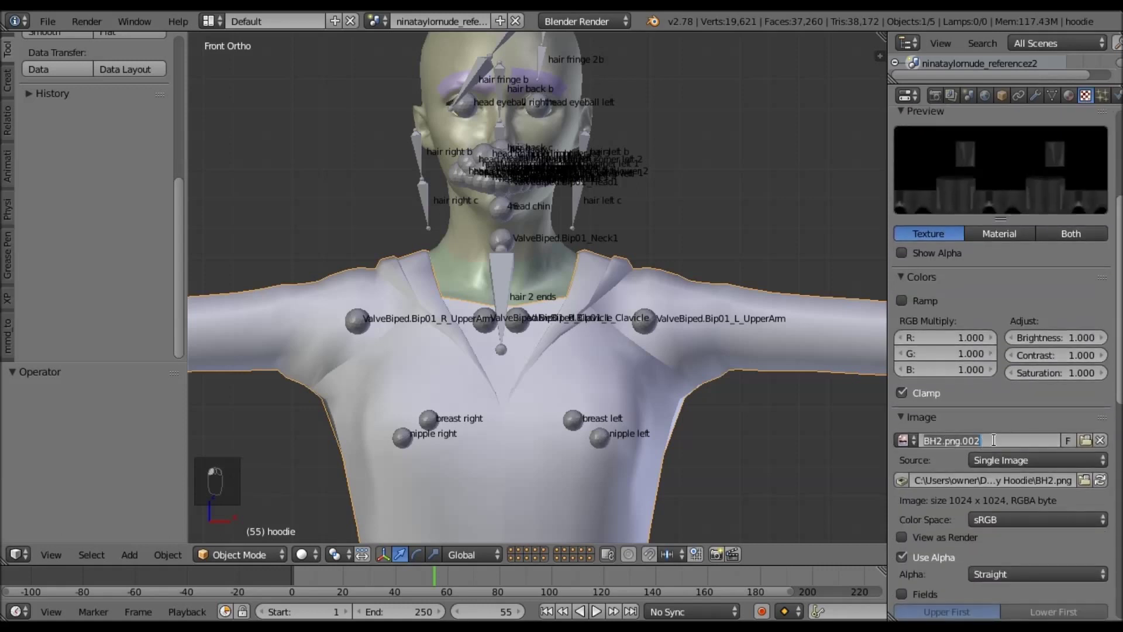
pyautogui.hotkey('ctrl', 'c')
pyautogui.hotkey('ctrl', 'c')
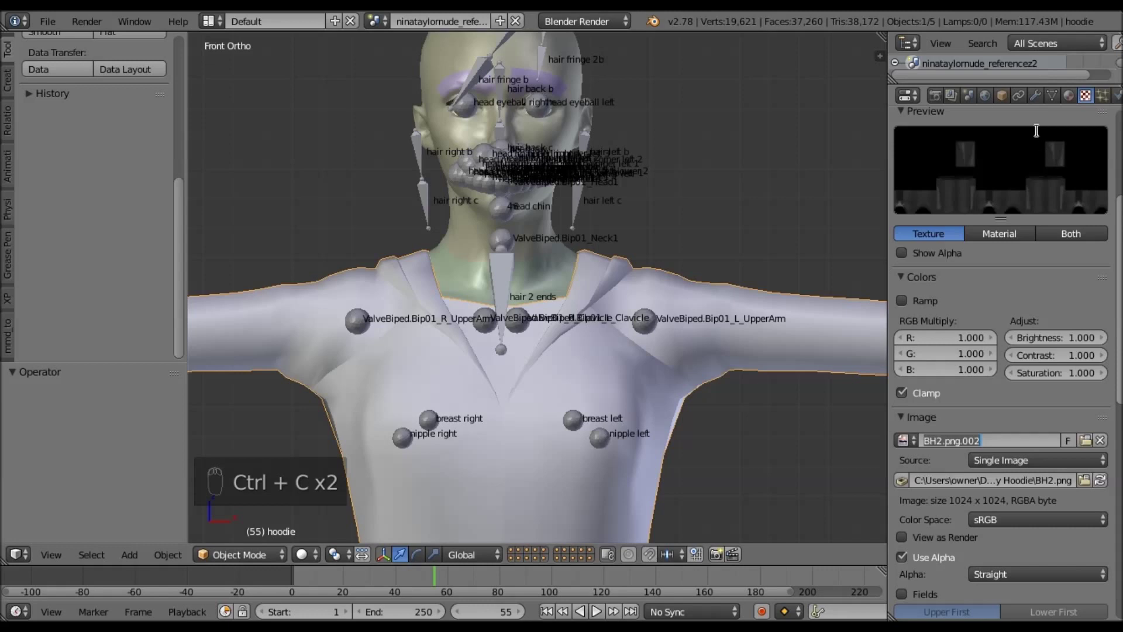
# Rename the hoodie's material with the copied texture image name, trimming off its file extension and number suffix
pyautogui.click(1069, 96)
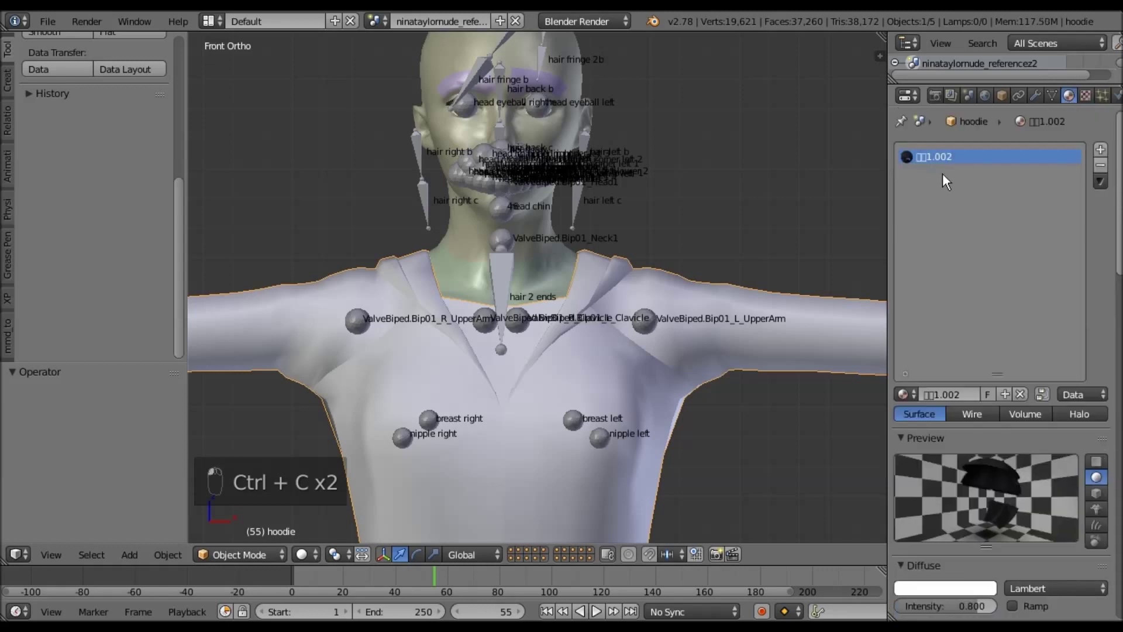
pyautogui.doubleClick(974, 155)
pyautogui.hotkey('ctrl', 'v')
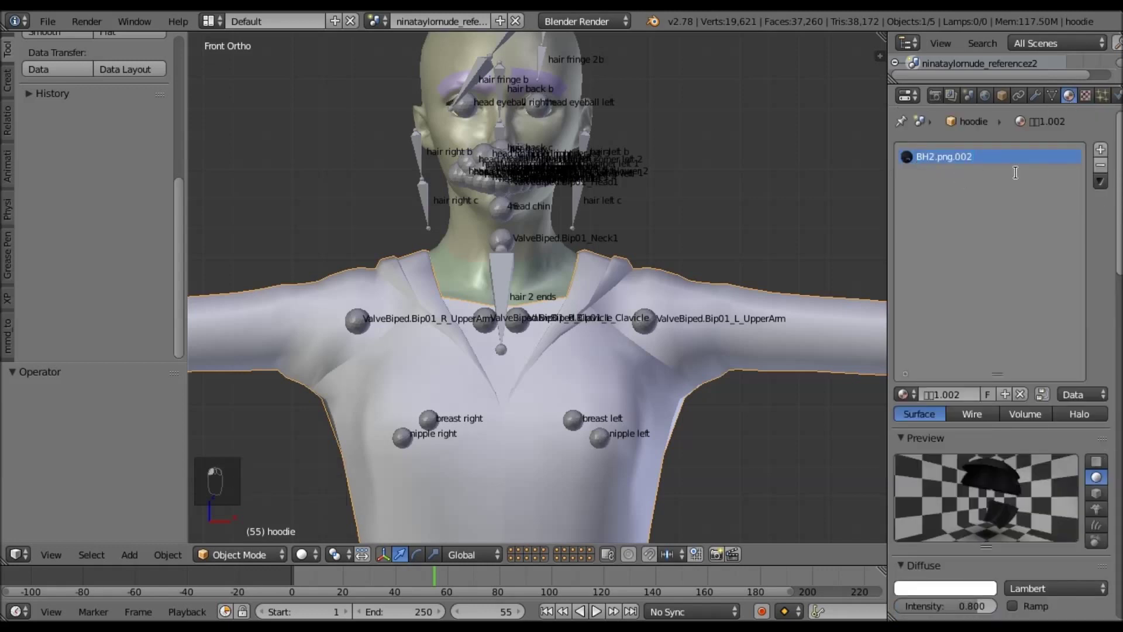
pyautogui.press('BackSpace')
pyautogui.press('BackSpace')
pyautogui.press('BackSpace')
pyautogui.press('BackSpace')
pyautogui.press('BackSpace')
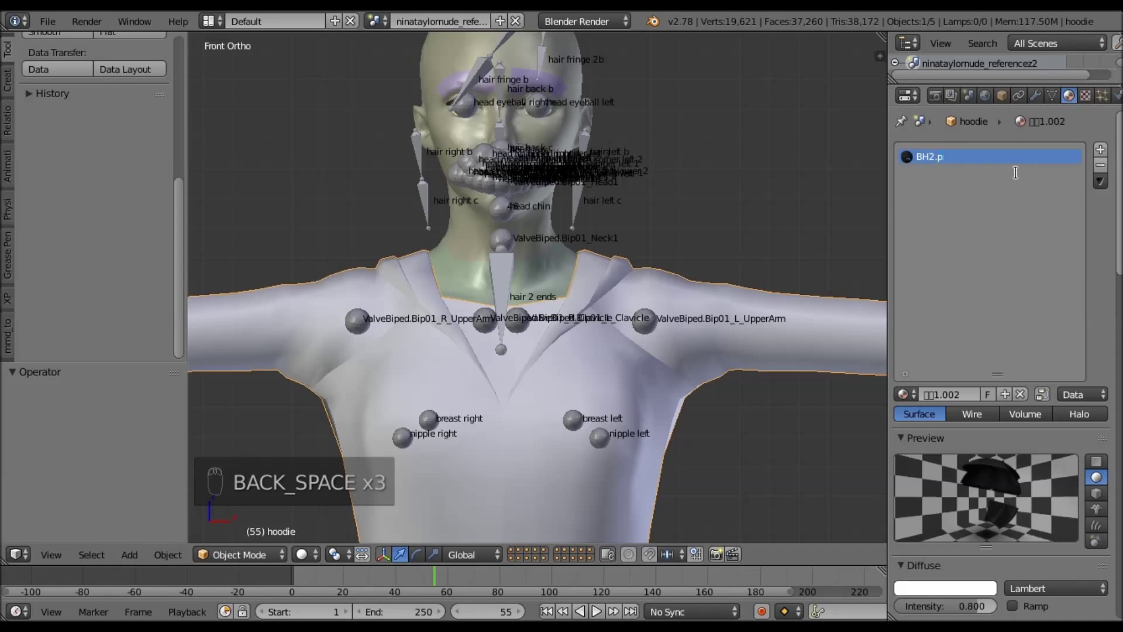
# Reapply location, rotation and scale to the hoodie and tori skeleton together, and start the Source Engine export
pyautogui.keyDown('shift'); pyautogui.rightClick(420, 212); pyautogui.keyUp('shift')
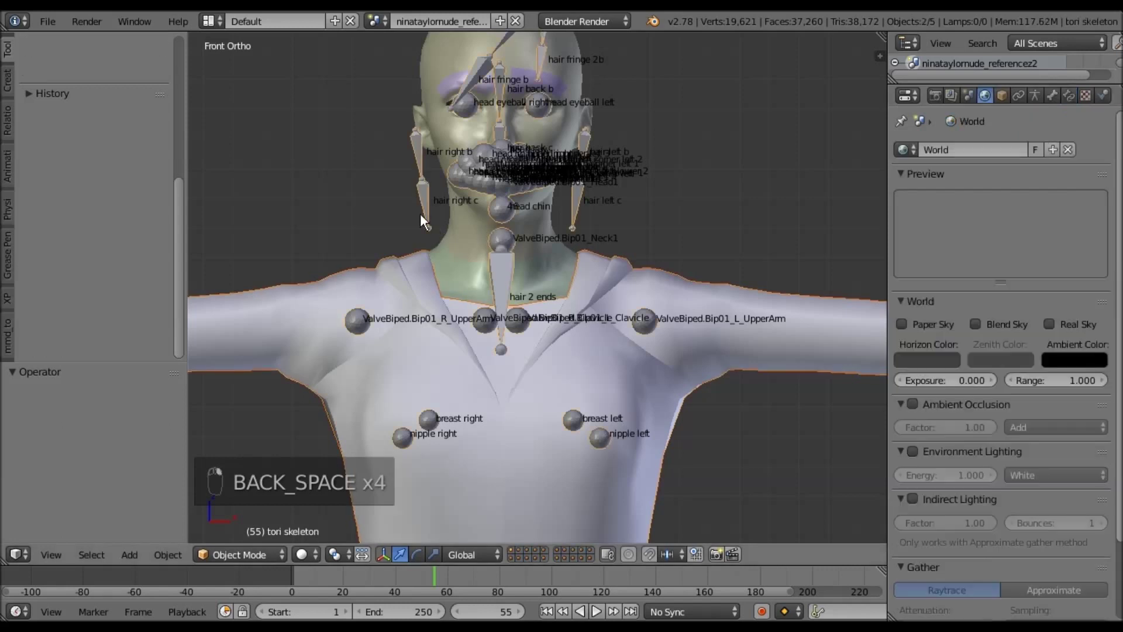
pyautogui.hotkey('ctrl', 'a')
pyautogui.click(420, 213)
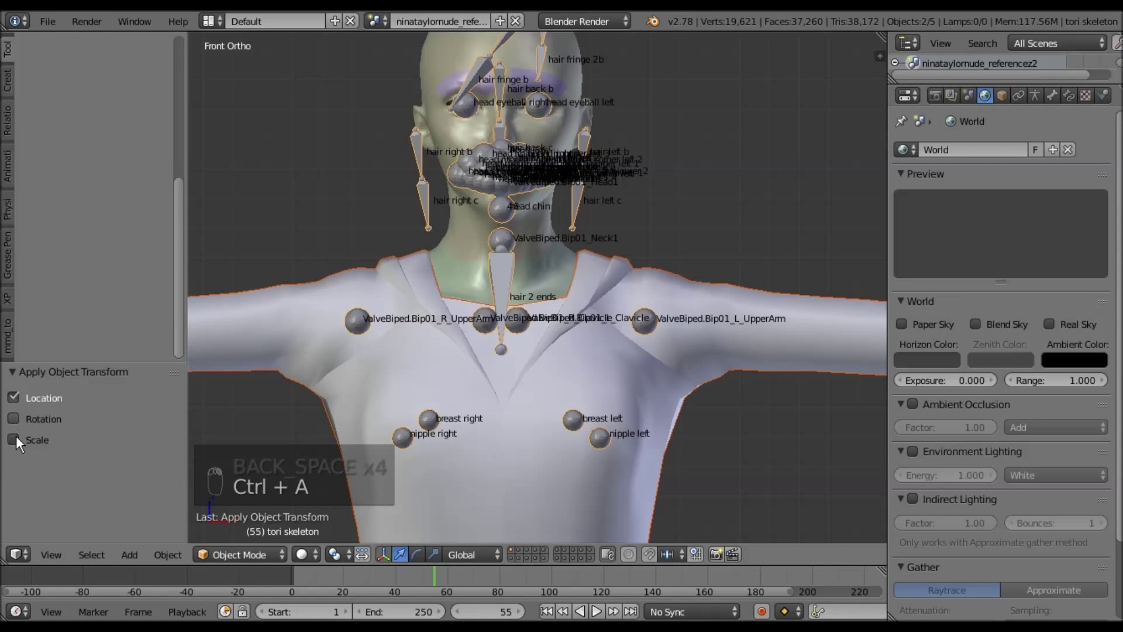
pyautogui.click(968, 96)
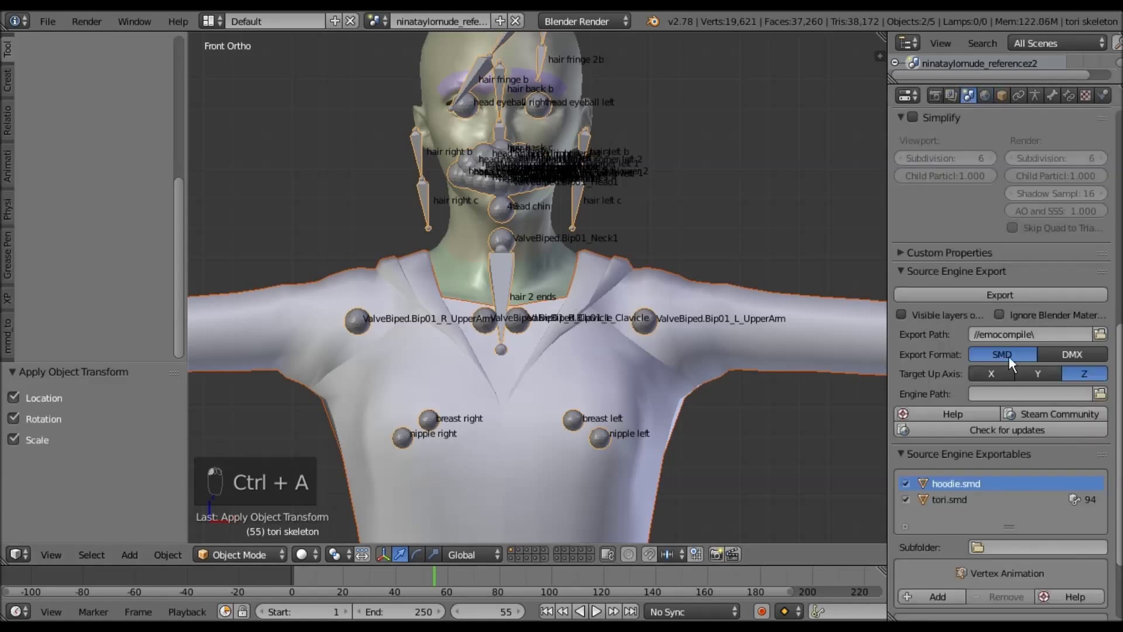
pyautogui.click(1006, 297)
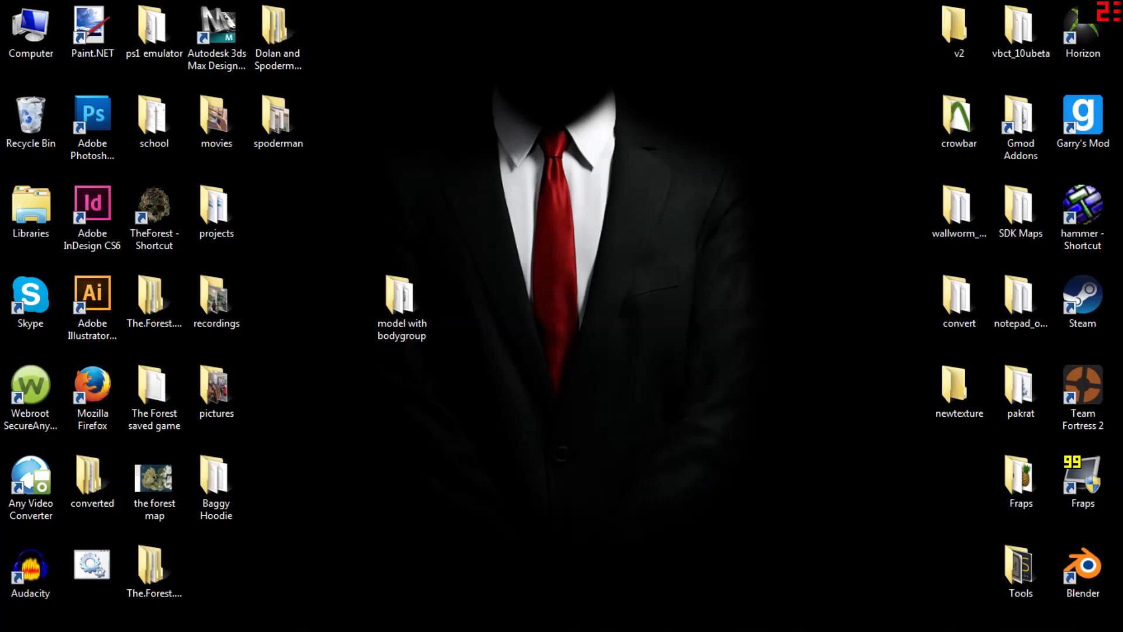
# Switch to the "model with bodygroup" folder in Windows Explorer, clear the file selection and reposition its window
pyautogui.click(185, 552)
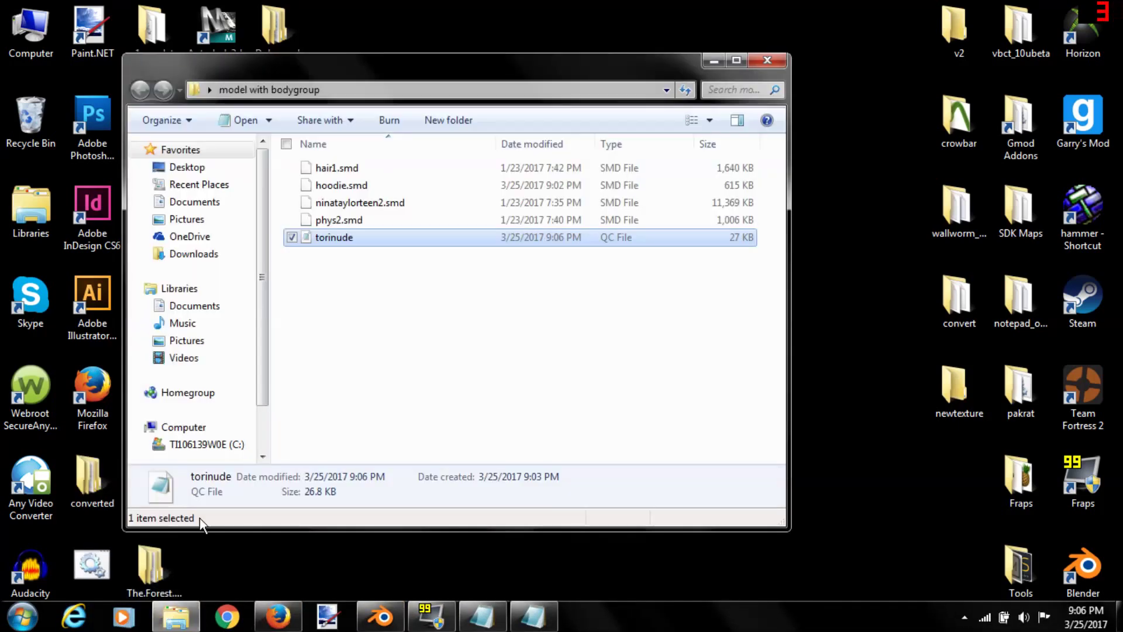
pyautogui.click(533, 274)
pyautogui.moveTo(530, 64); pyautogui.dragTo(665, 62)
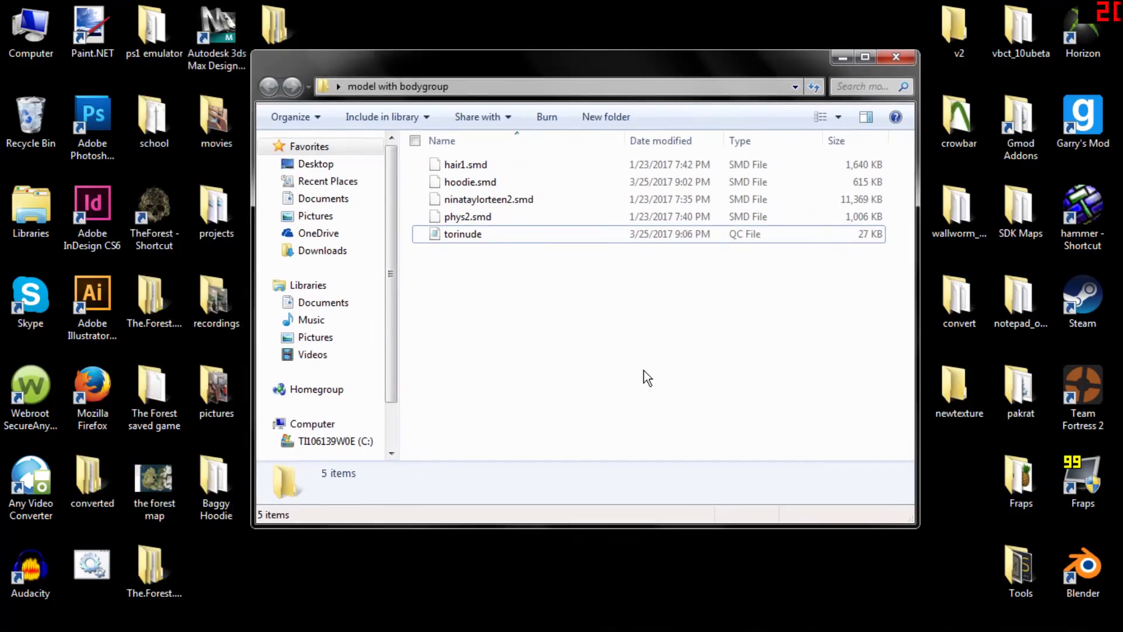
# Go through the SMD files in the folder, open the torinude QC file in Notepad and reposition its window
pyautogui.click(471, 235)
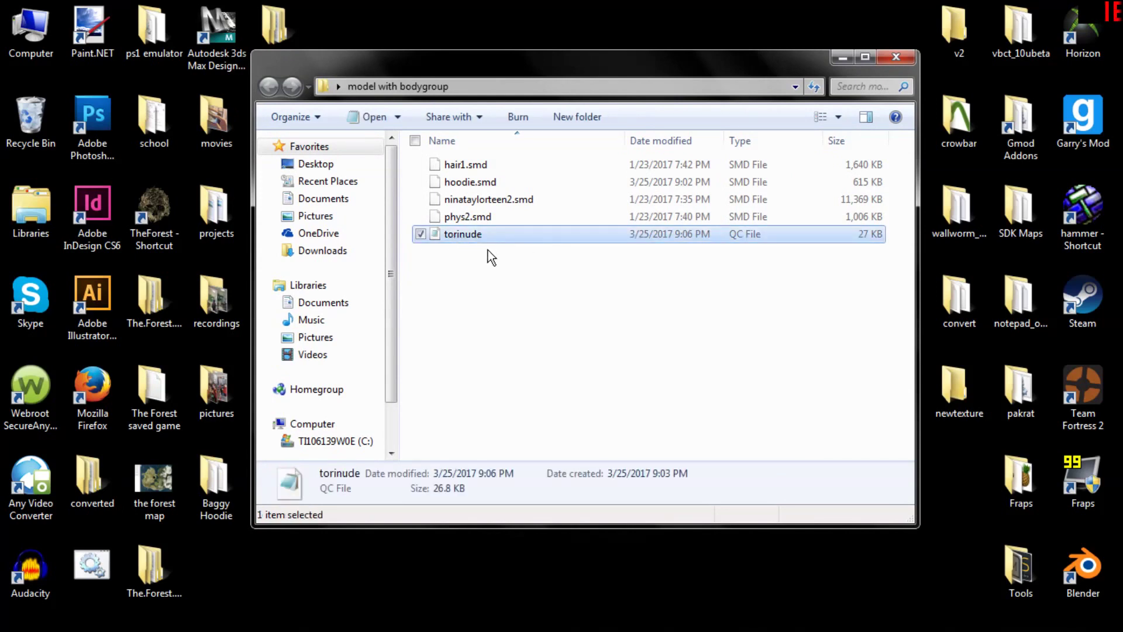
pyautogui.click(476, 220)
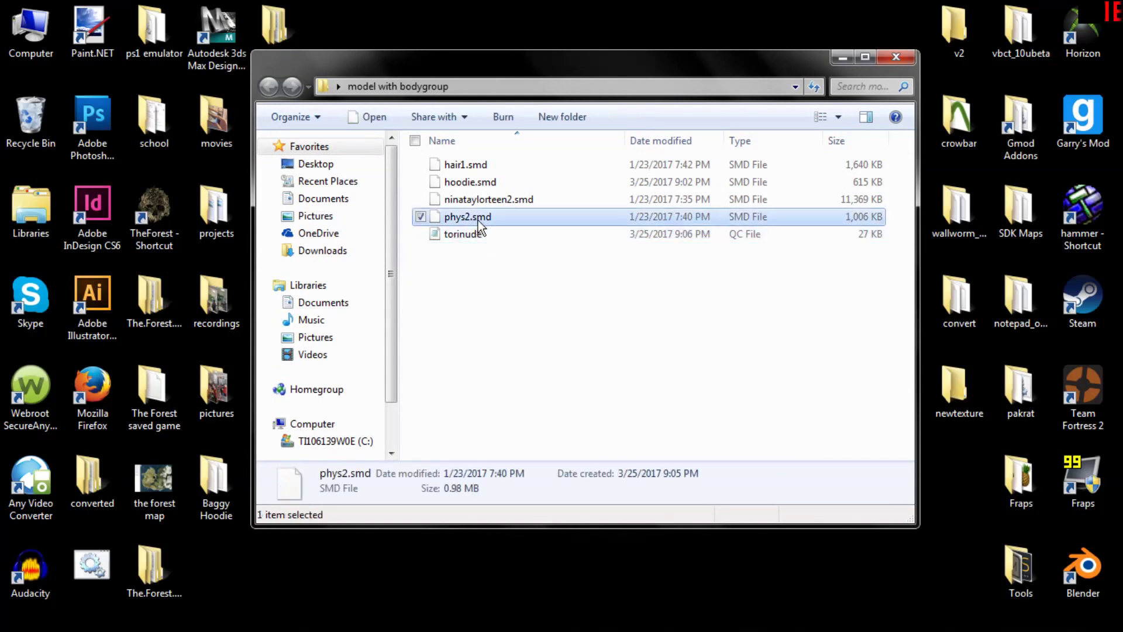
pyautogui.click(505, 202)
pyautogui.click(452, 185)
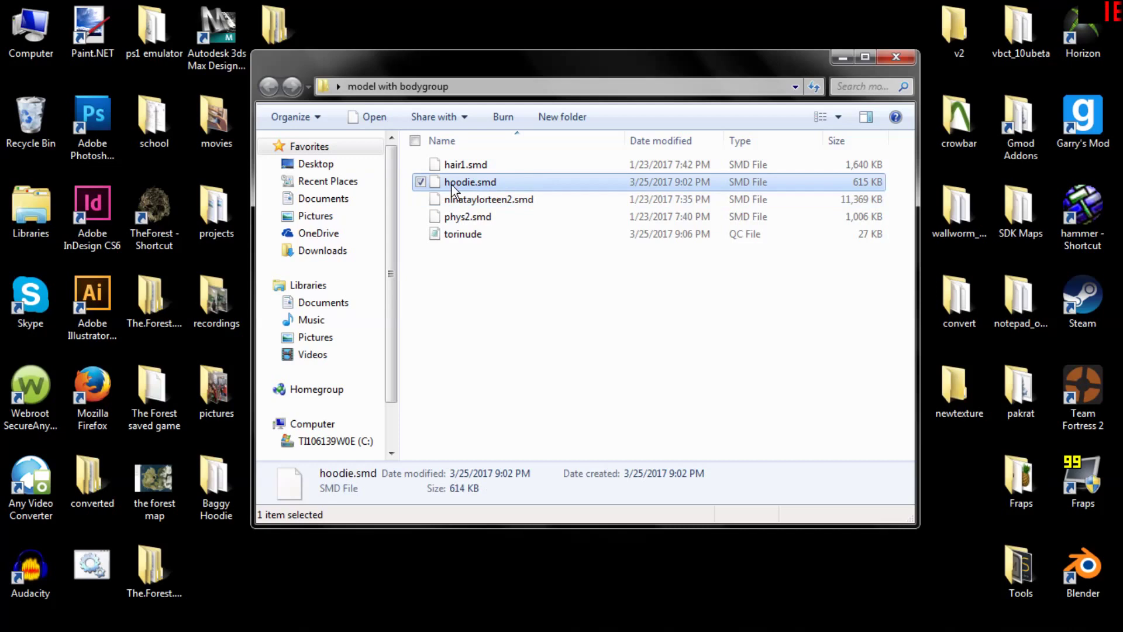
pyautogui.doubleClick(501, 233)
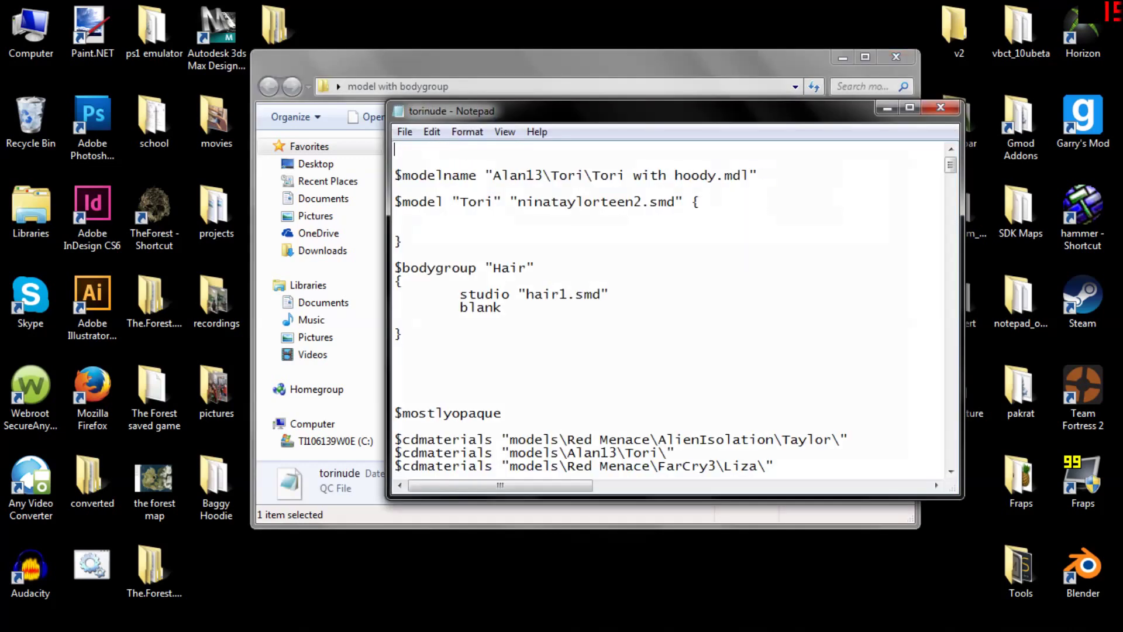
pyautogui.moveTo(639, 117); pyautogui.dragTo(386, 97)
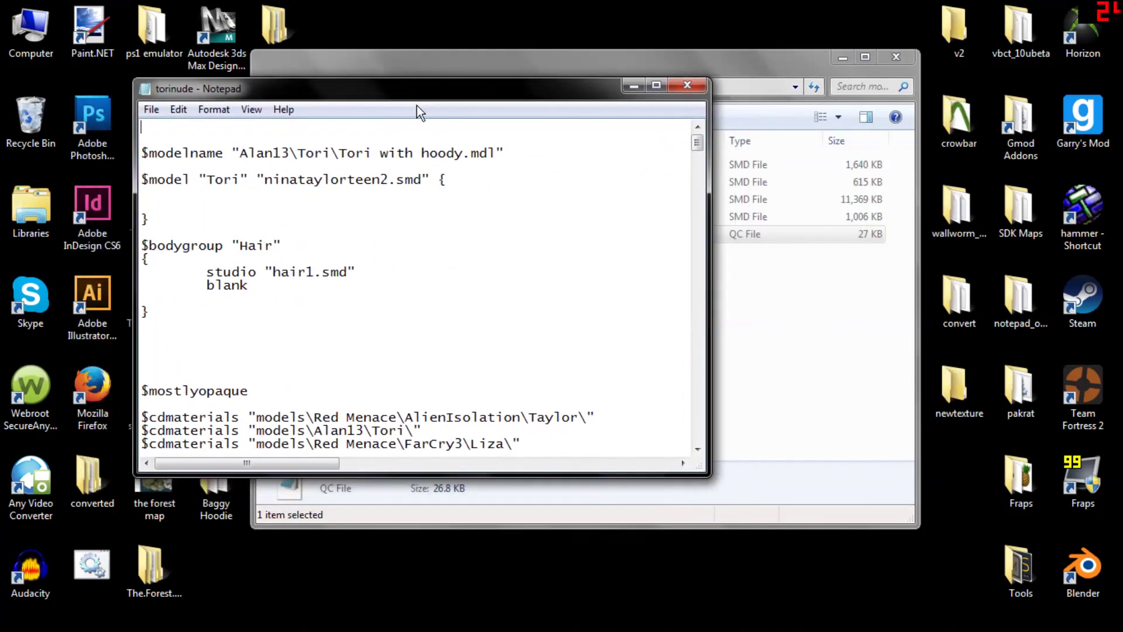
# Duplicate the complete "Hair" bodygroup block into the empty space below the original block
pyautogui.moveTo(149, 311); pyautogui.dragTo(142, 246)
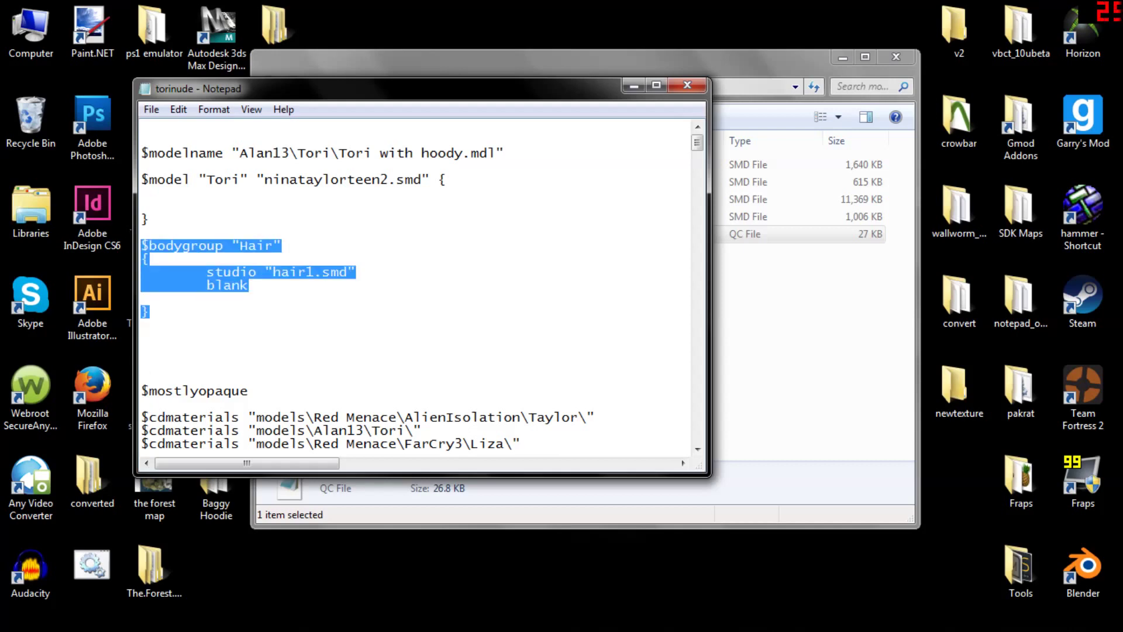
pyautogui.hotkey('ctrl', 'c')
pyautogui.click(143, 364)
pyautogui.hotkey('ctrl', 'v')
# Name the copied bodygroup "hoody" and set its studio file to "hoody.smd"
pyautogui.moveTo(273, 364); pyautogui.dragTo(240, 364)
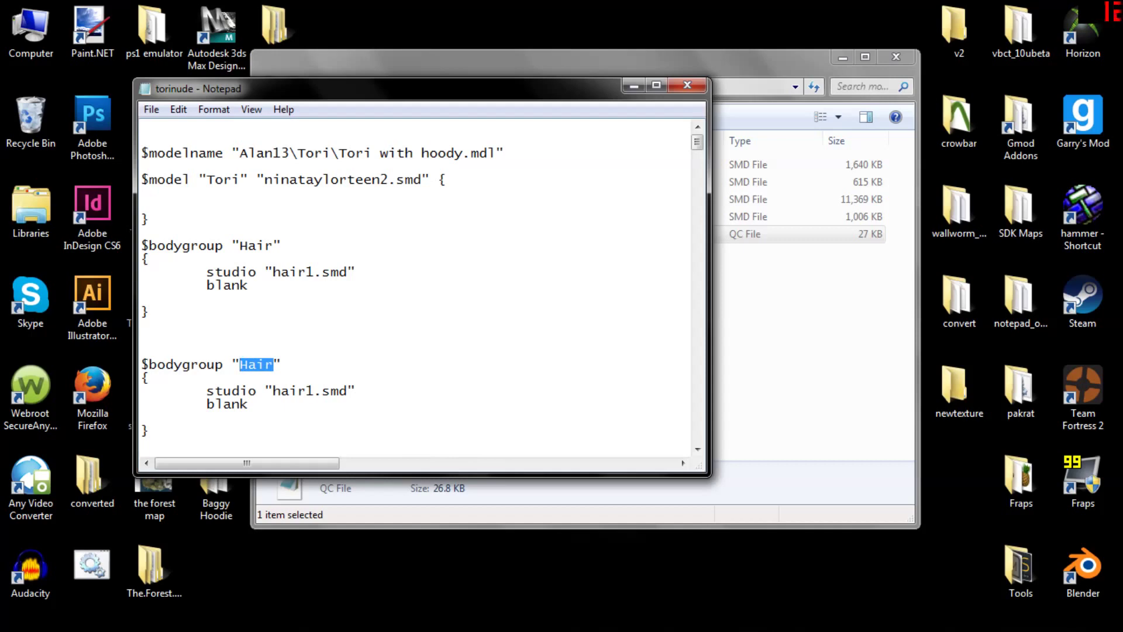
pyautogui.write('body')
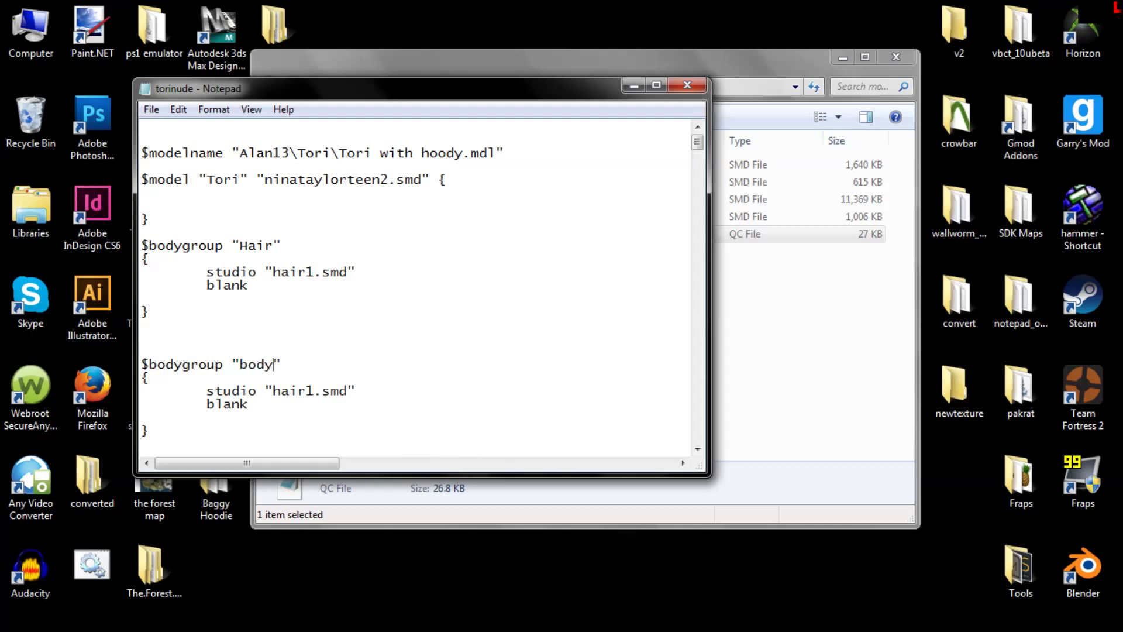
pyautogui.write('top')
pyautogui.write('hood')
pyautogui.moveTo(314, 391); pyautogui.dragTo(299, 391)
pyautogui.write('hoody')
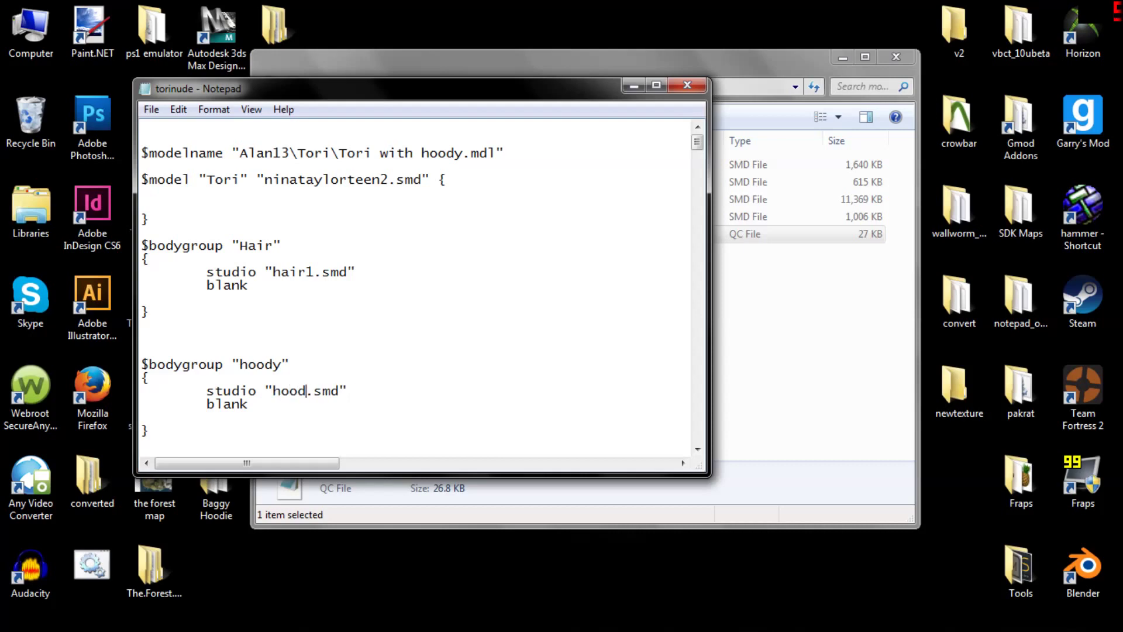
# Check the exported SMD's file name in the folder and correct the bodygroup to "hoodie" and its studio file to "hoodie.smd"
pyautogui.moveTo(473, 103); pyautogui.dragTo(717, 291)
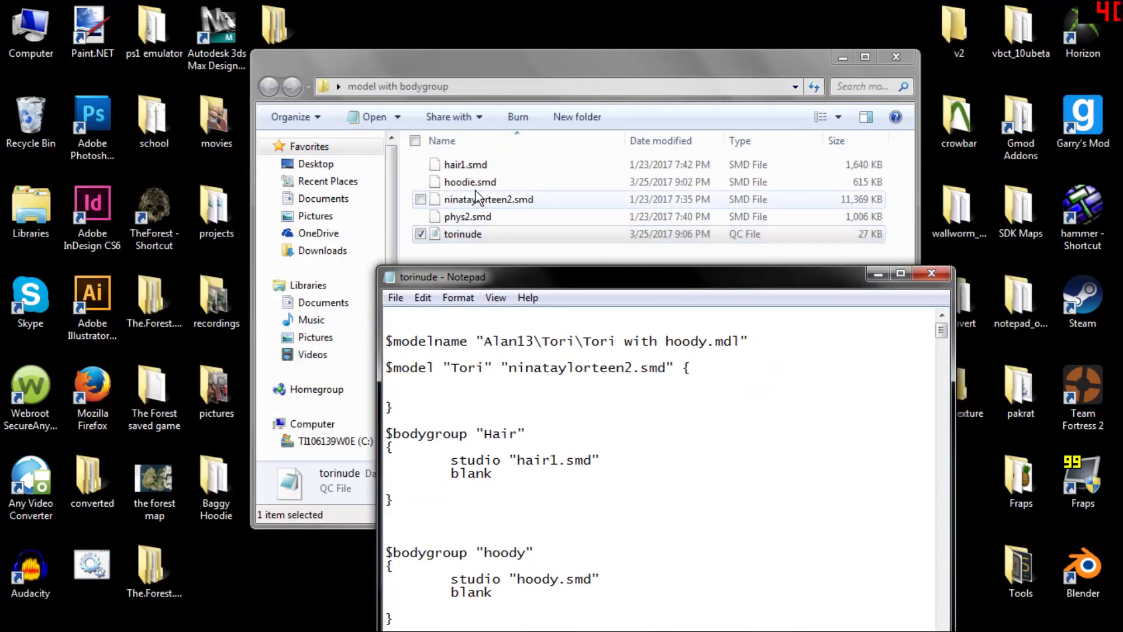
pyautogui.moveTo(568, 286); pyautogui.dragTo(472, 139)
pyautogui.press('BackSpace')
pyautogui.write('ie')
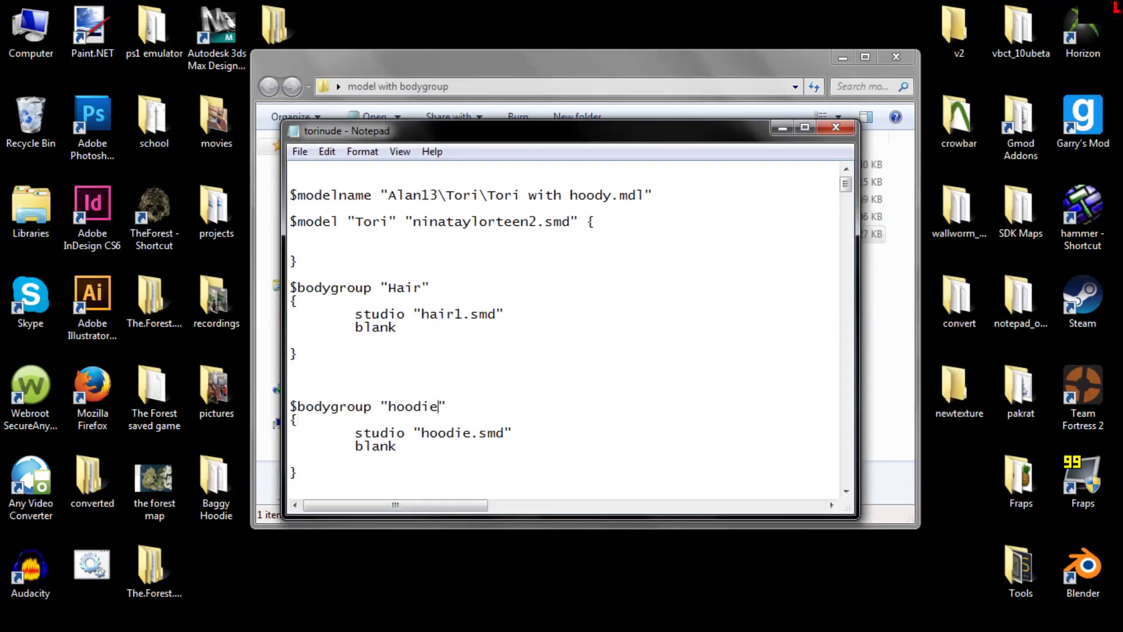
pyautogui.moveTo(596, 129); pyautogui.dragTo(517, 66)
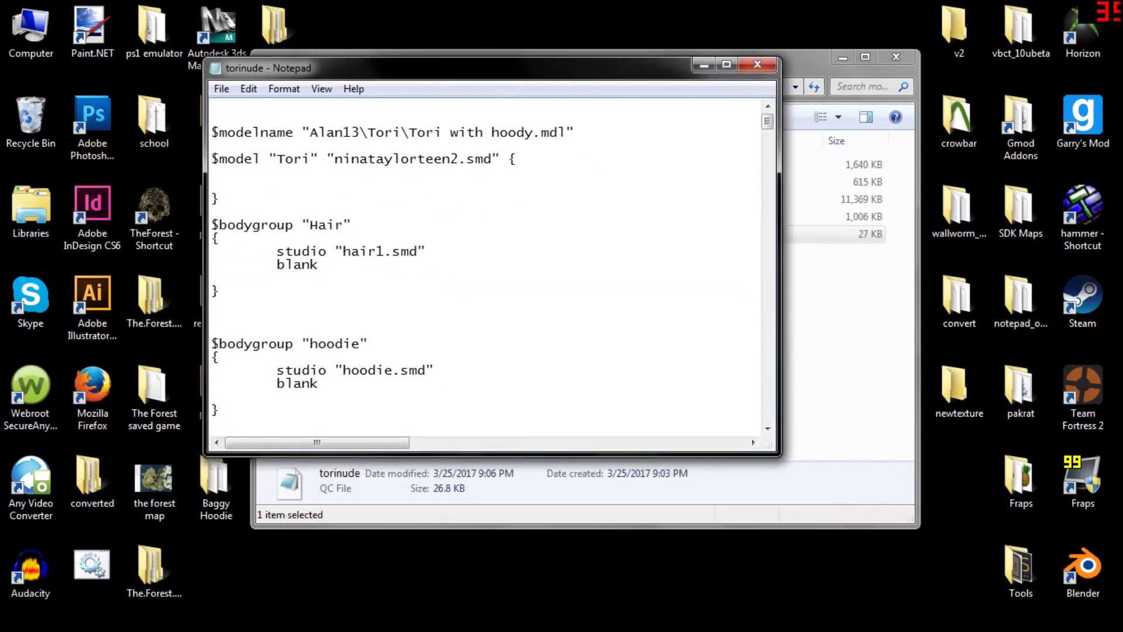
# Review the blank option in the hoodie bodygroup and the structure of the Hair bodygroup block
pyautogui.hotkey('ctrl', 'shift', 'Left')
pyautogui.hotkey('ctrl', 'shift', 'Left')
pyautogui.press('End')
pyautogui.moveTo(319, 384); pyautogui.dragTo(228, 384)
pyautogui.click(352, 371)
pyautogui.moveTo(212, 238); pyautogui.dragTo(219, 292)
pyautogui.click(218, 305)
pyautogui.hotkey('shift', 'Up')
pyautogui.hotkey('shift', 'Up')
pyautogui.hotkey('shift', 'Up')
pyautogui.hotkey('shift', 'Up')
pyautogui.hotkey('shift', 'Up')
pyautogui.hotkey('shift', 'Up')
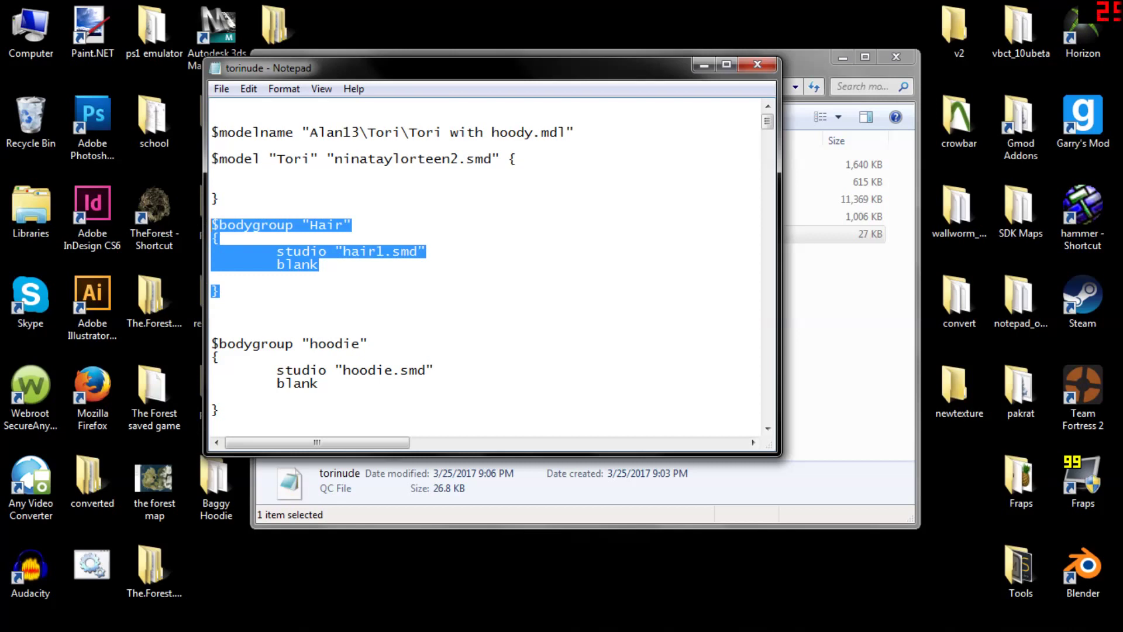
# Save the torinude QC file, close Notepad, and move the folder window aside with no file selected
pyautogui.hotkey('alt', 'f')
pyautogui.press('Down')
pyautogui.press('Down')
pyautogui.press('Return')
pyautogui.click(747, 65)
pyautogui.moveTo(748, 65); pyautogui.dragTo(523, 45)
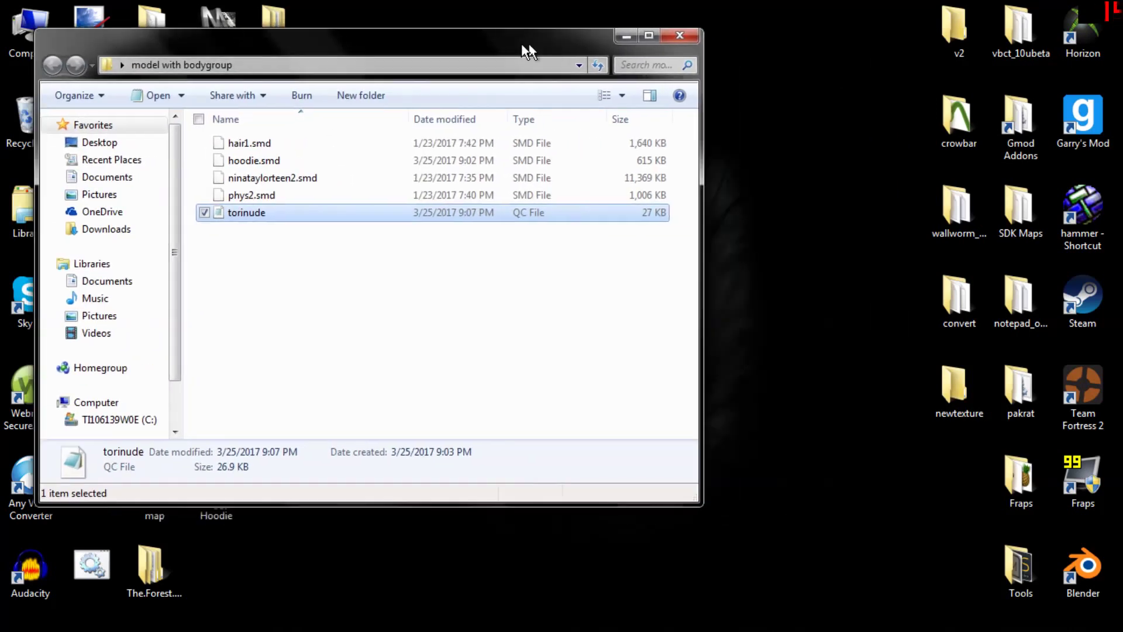
pyautogui.click(530, 281)
# Launch Crowbar from the crowbar folder on the desktop, allow it to run, and close that folder
pyautogui.doubleClick(959, 120)
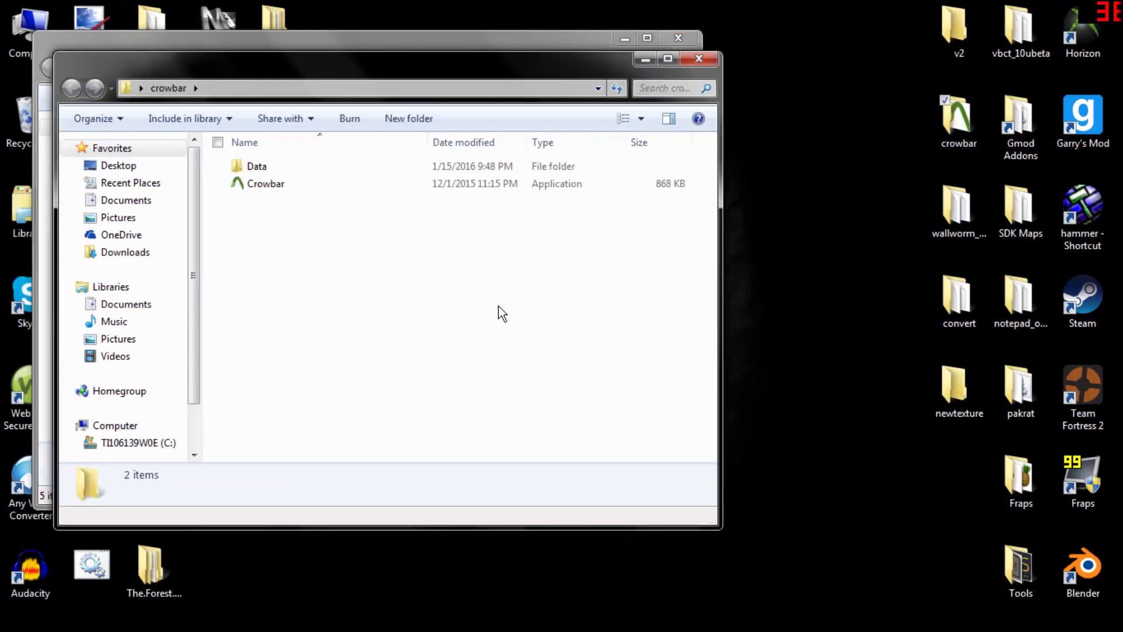
pyautogui.doubleClick(451, 185)
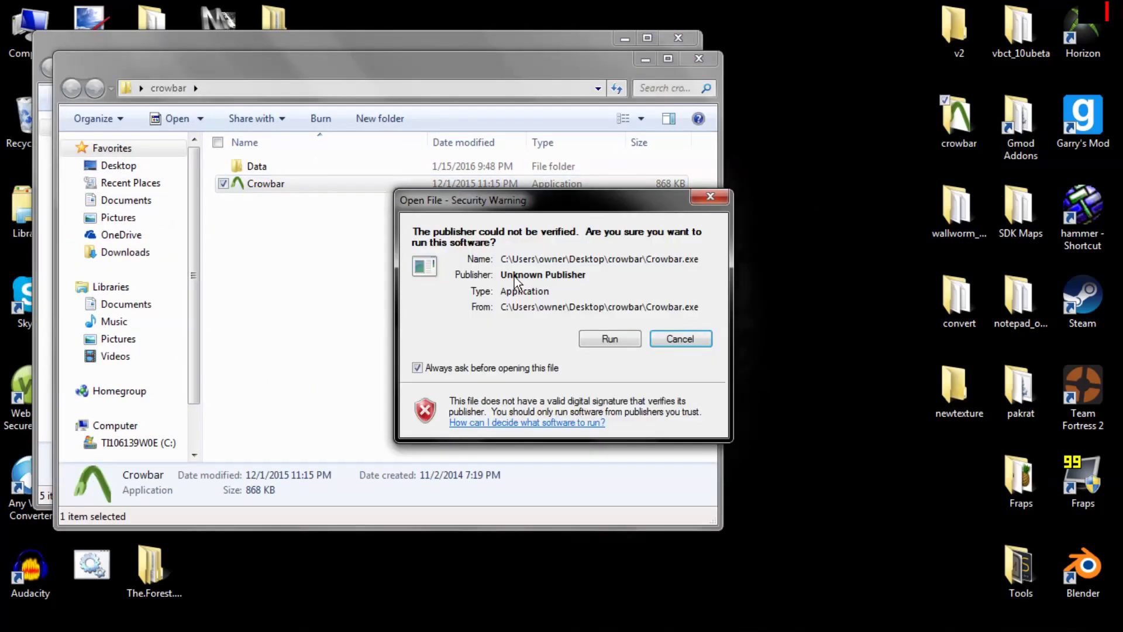
pyautogui.click(618, 338)
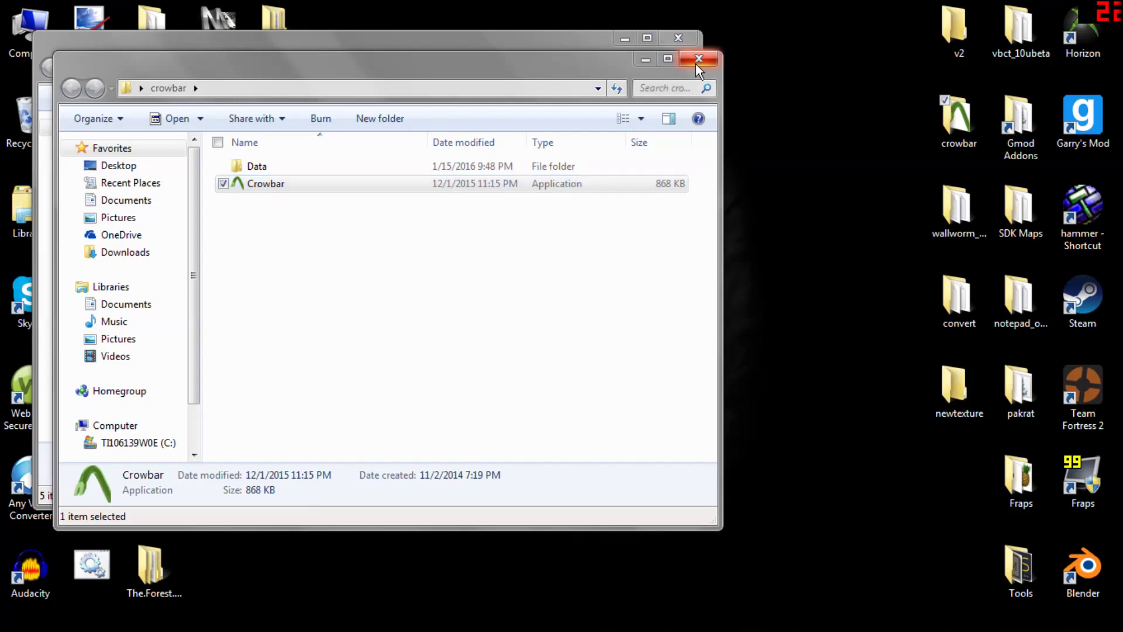
pyautogui.click(697, 63)
pyautogui.click(579, 574)
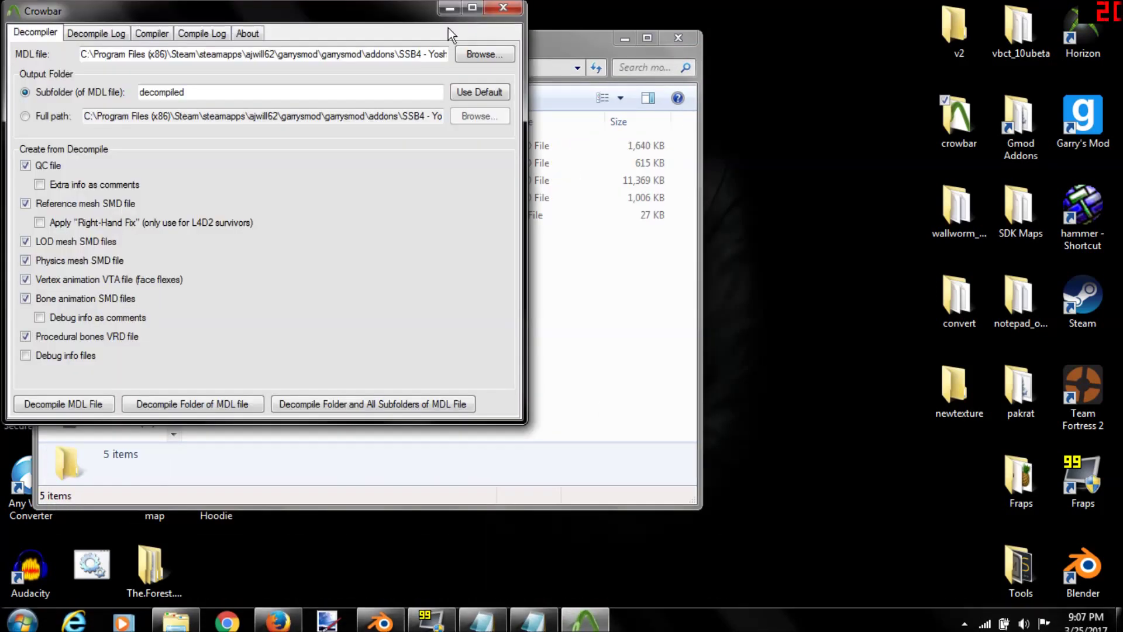
# Load torinude.qc from the model with bodygroup folder into the Crowbar compiler and compile it
pyautogui.moveTo(440, 41); pyautogui.dragTo(891, 122)
pyautogui.moveTo(243, 217); pyautogui.dragTo(831, 308)
pyautogui.click(831, 308)
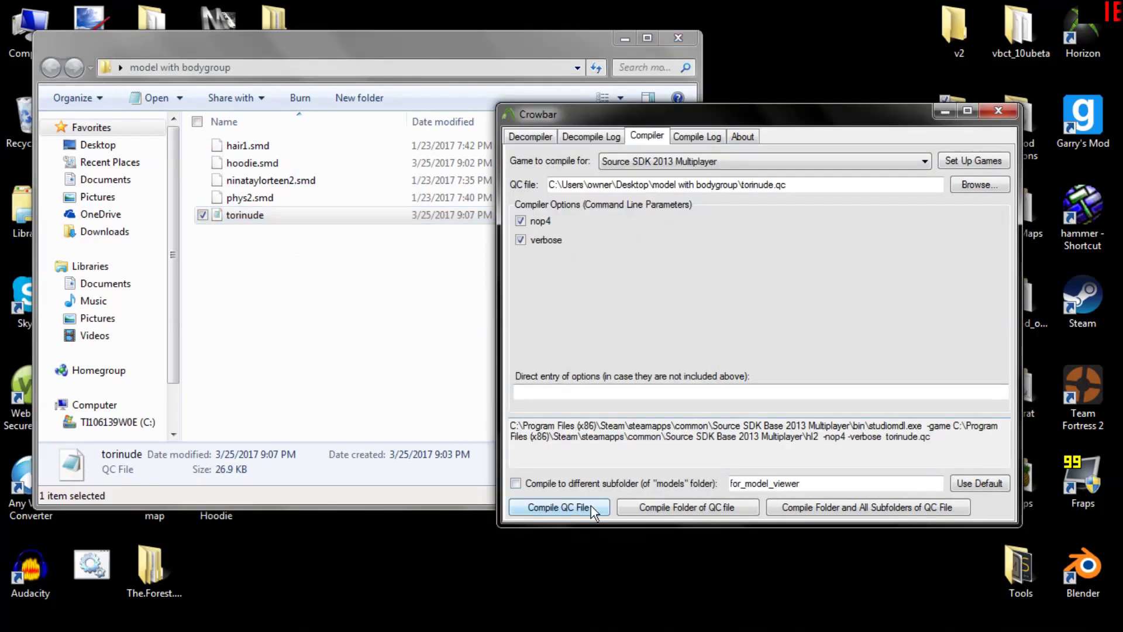
pyautogui.click(610, 508)
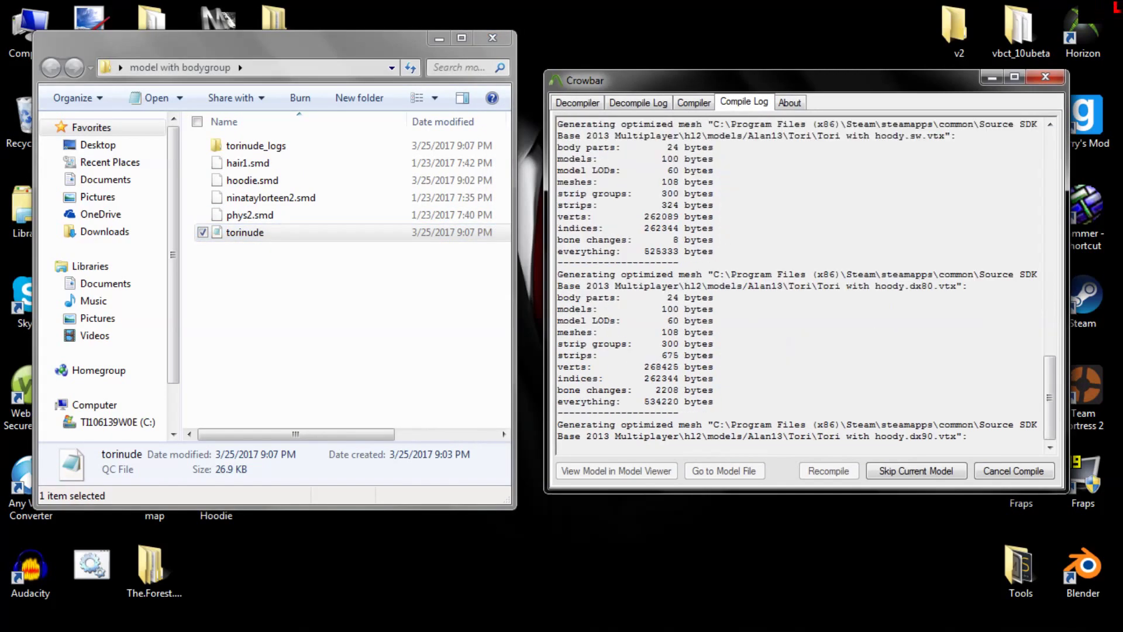
# Open the compiled model in the model viewer, minimize the folder window, and inspect the character from the front
pyautogui.click(644, 470)
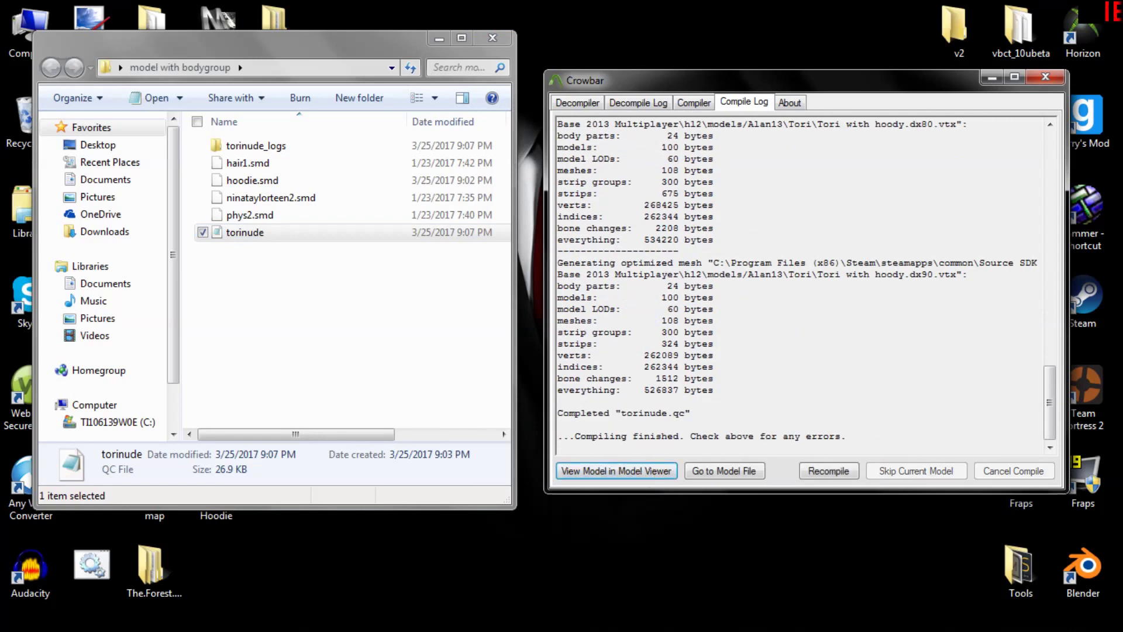
pyautogui.click(439, 39)
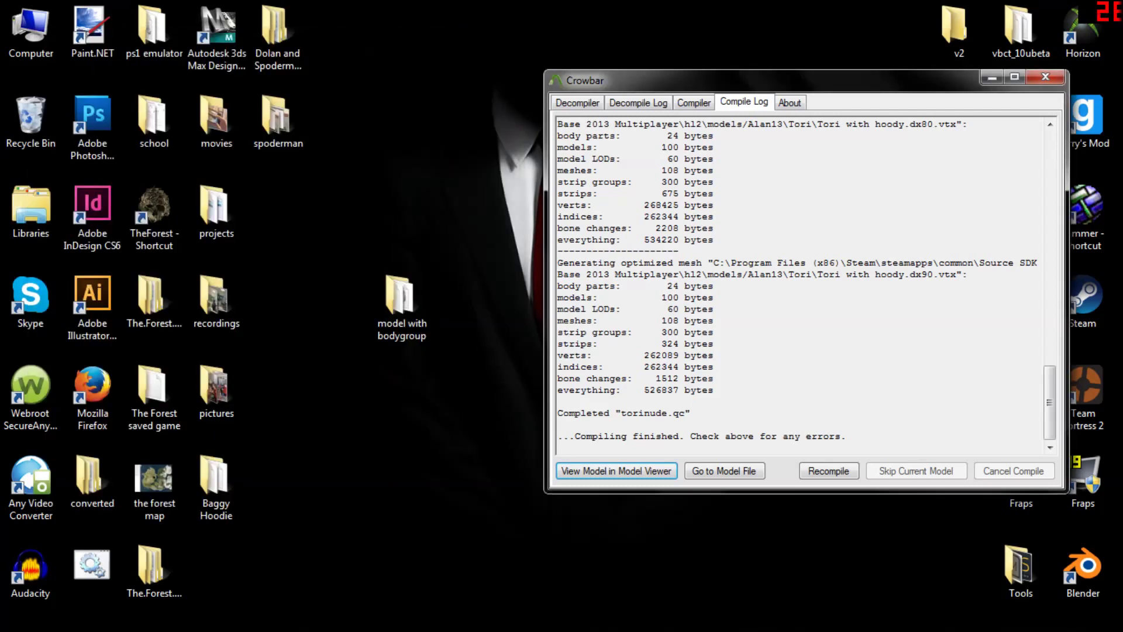
pyautogui.moveTo(841, 66); pyautogui.dragTo(492, 47)
pyautogui.moveTo(503, 175); pyautogui.dragTo(528, 240)
pyautogui.moveTo(528, 240); pyautogui.dragTo(527, 207, button='right')
pyautogui.moveTo(526, 207); pyautogui.dragTo(564, 227)
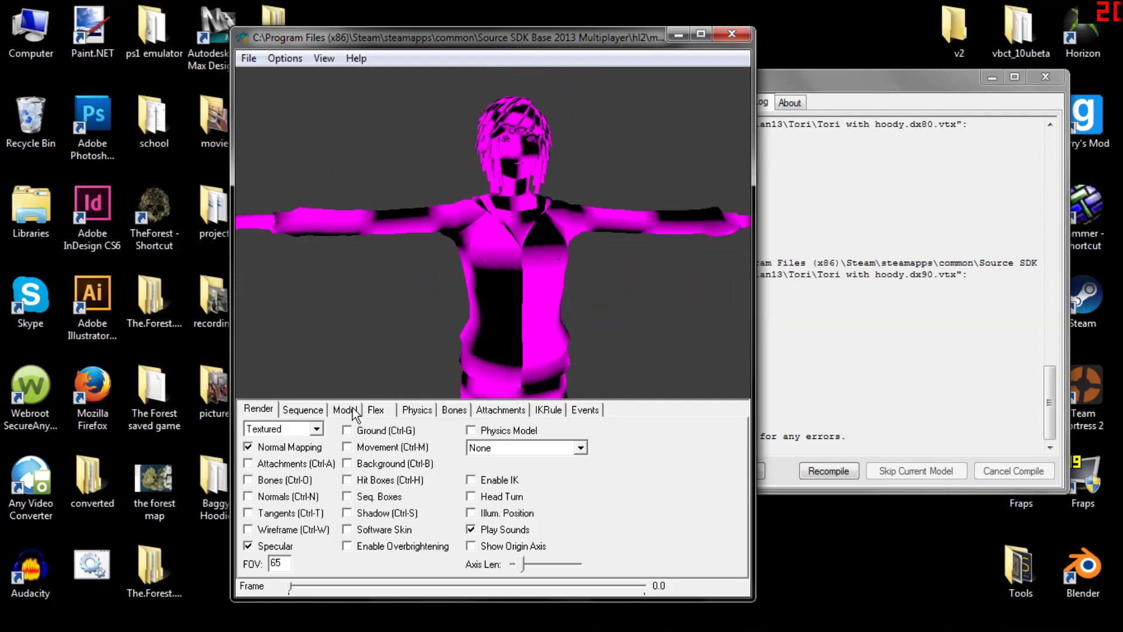
# Toggle the physics model and bones display on and off to check them on the compiled character
pyautogui.click(471, 431)
pyautogui.click(471, 431)
pyautogui.click(471, 432)
pyautogui.click(471, 431)
pyautogui.click(248, 480)
pyautogui.click(249, 480)
pyautogui.moveTo(519, 307); pyautogui.dragTo(481, 286)
# Switch the hoodie bodygroup to Submodel 2 and inspect the character's torso
pyautogui.click(344, 409)
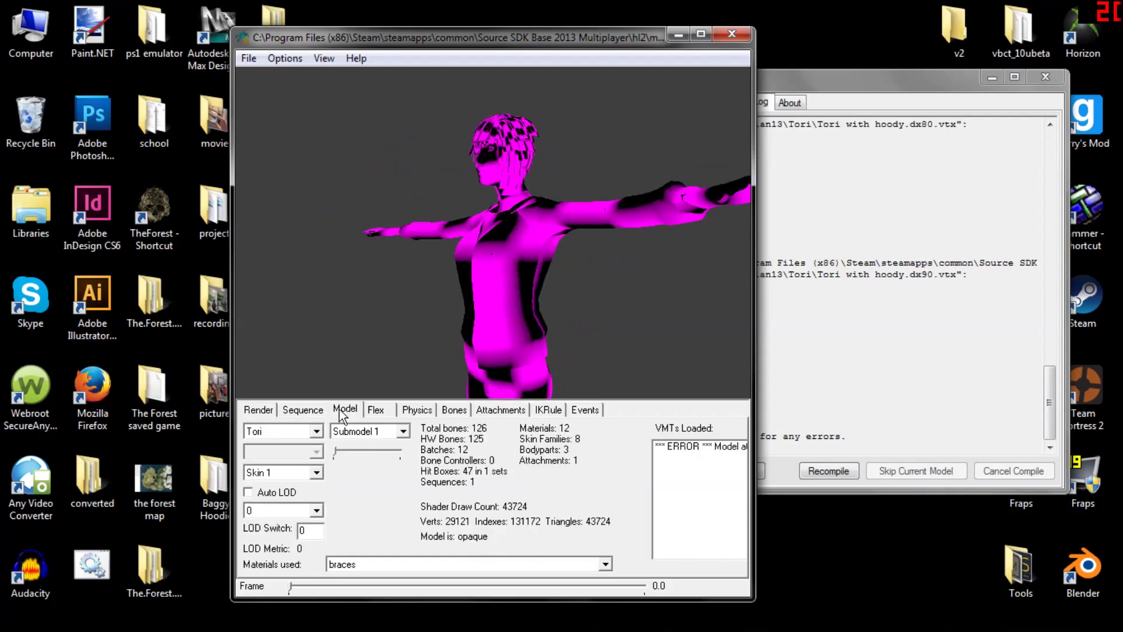
pyautogui.click(315, 430)
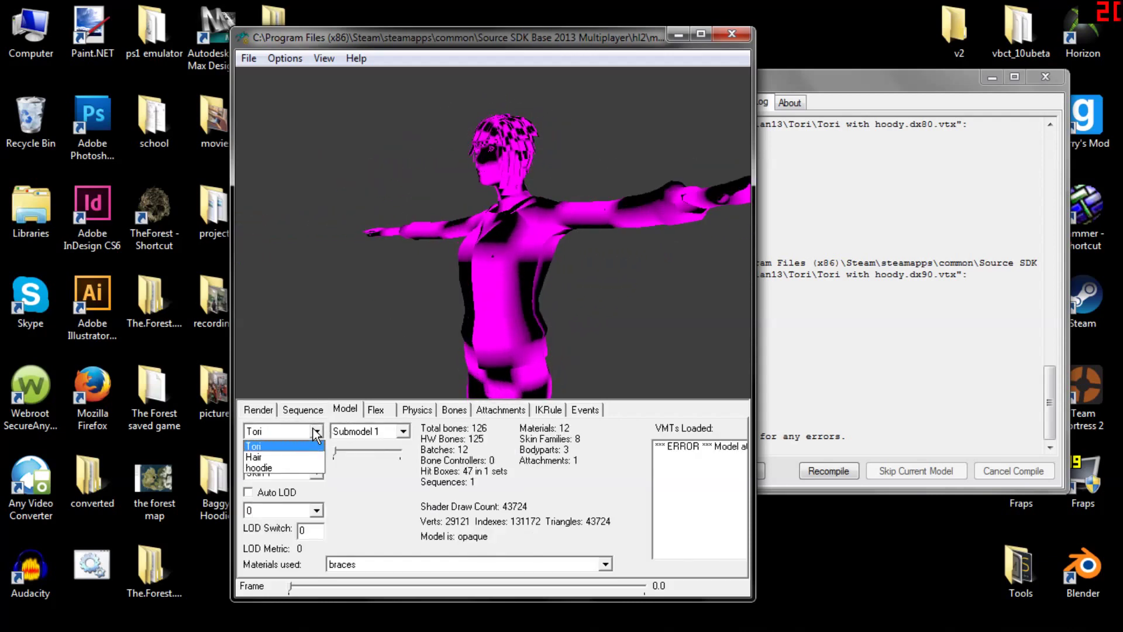
pyautogui.click(293, 468)
pyautogui.moveTo(480, 252); pyautogui.dragTo(503, 340)
pyautogui.click(402, 431)
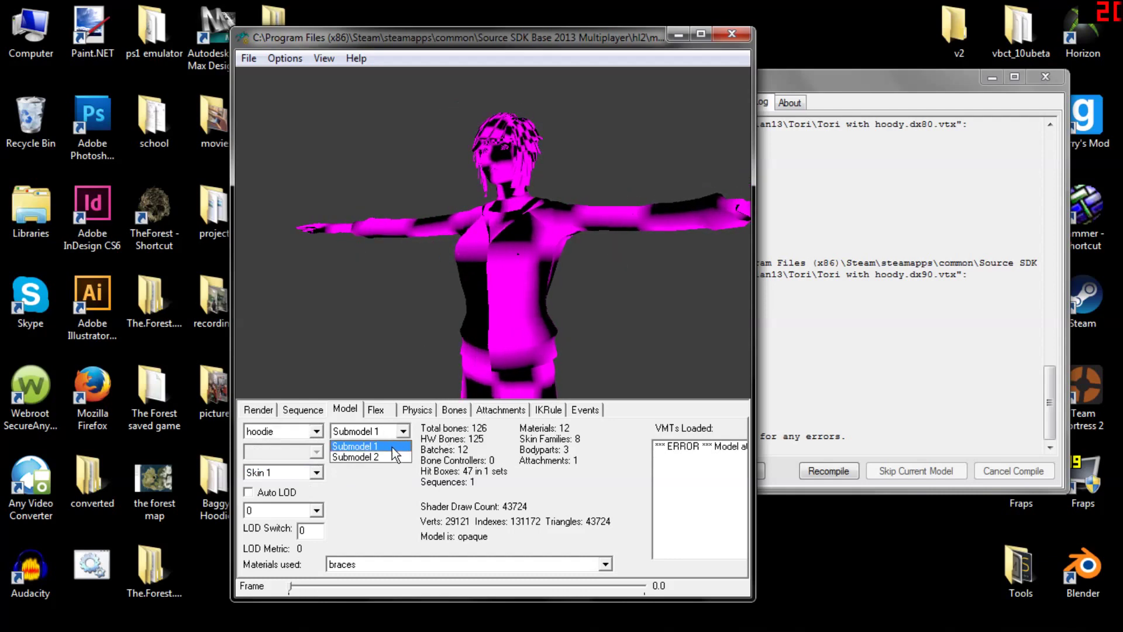
pyautogui.click(390, 454)
pyautogui.moveTo(500, 258)
pyautogui.mouseDown()
pyautogui.moveTo(557, 258)
pyautogui.moveTo(500, 259)
pyautogui.mouseUp()
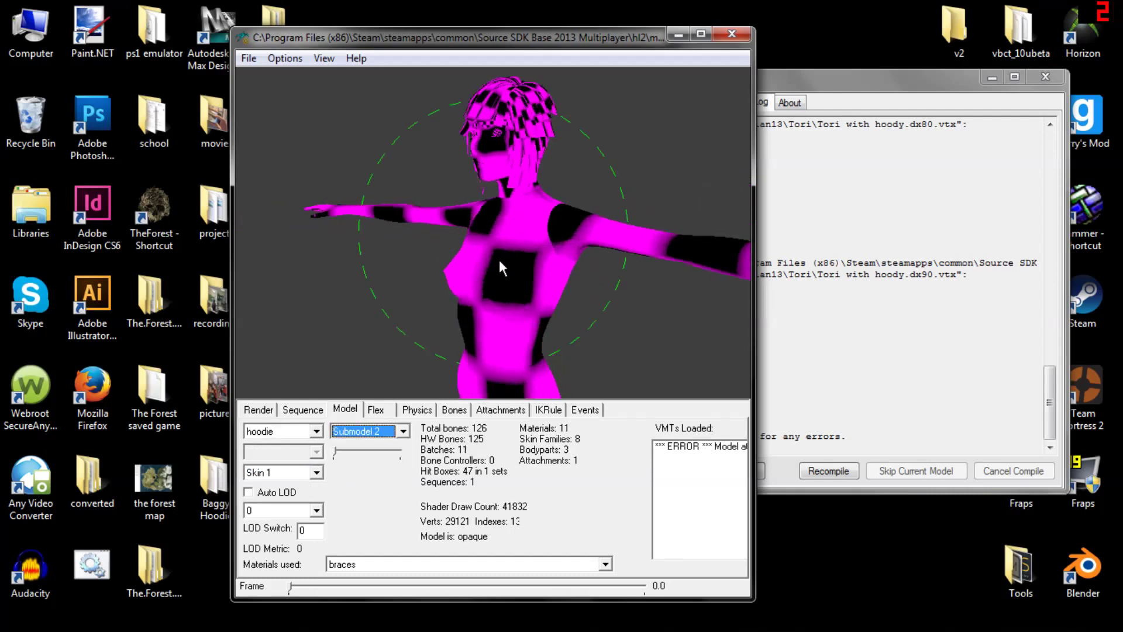
# Switch the hoodie bodygroup back to Submodel 1, inspect the model, and close the model viewer
pyautogui.click(381, 432)
pyautogui.click(385, 443)
pyautogui.moveTo(471, 374); pyautogui.dragTo(591, 269)
pyautogui.click(734, 35)
pyautogui.moveTo(789, 89); pyautogui.dragTo(734, 77)
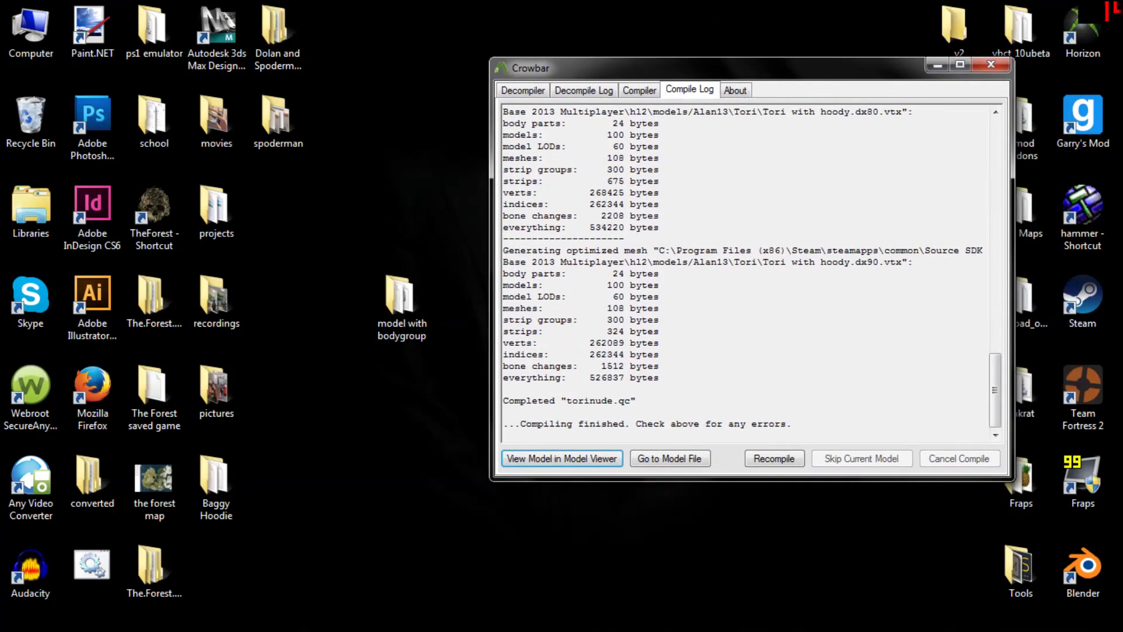
# Open the BH2 texture from the Baggy Hoodie folder in paint.net, minimizing Crowbar and closing the folder window
pyautogui.doubleClick(212, 476)
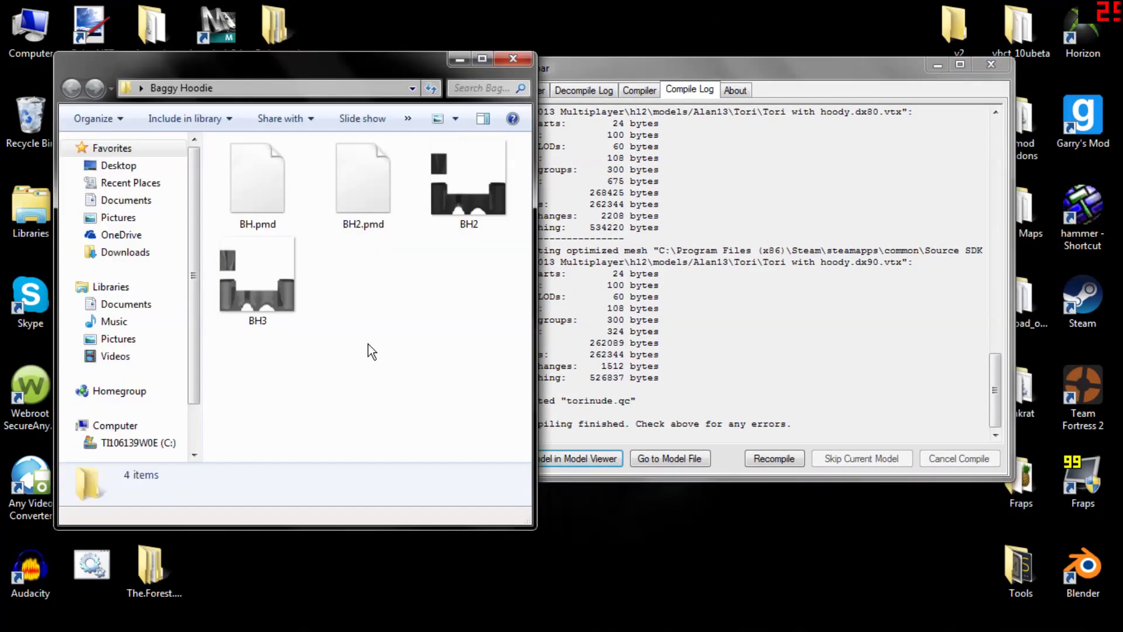
pyautogui.click(938, 65)
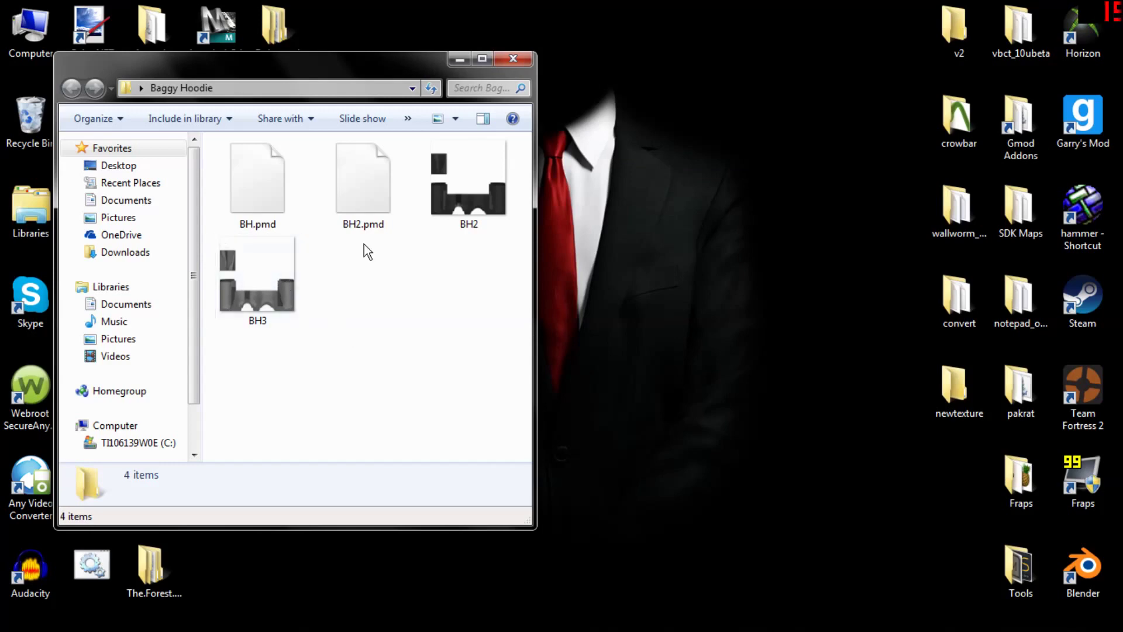
pyautogui.click(454, 202)
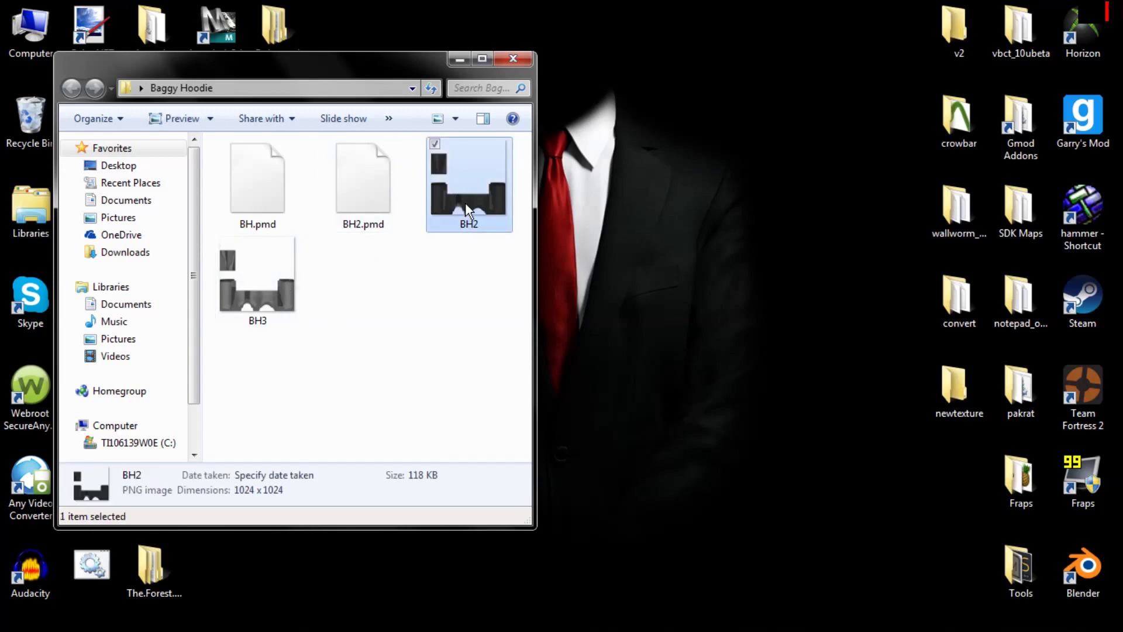
pyautogui.rightClick(466, 202)
pyautogui.moveTo(639, 282)
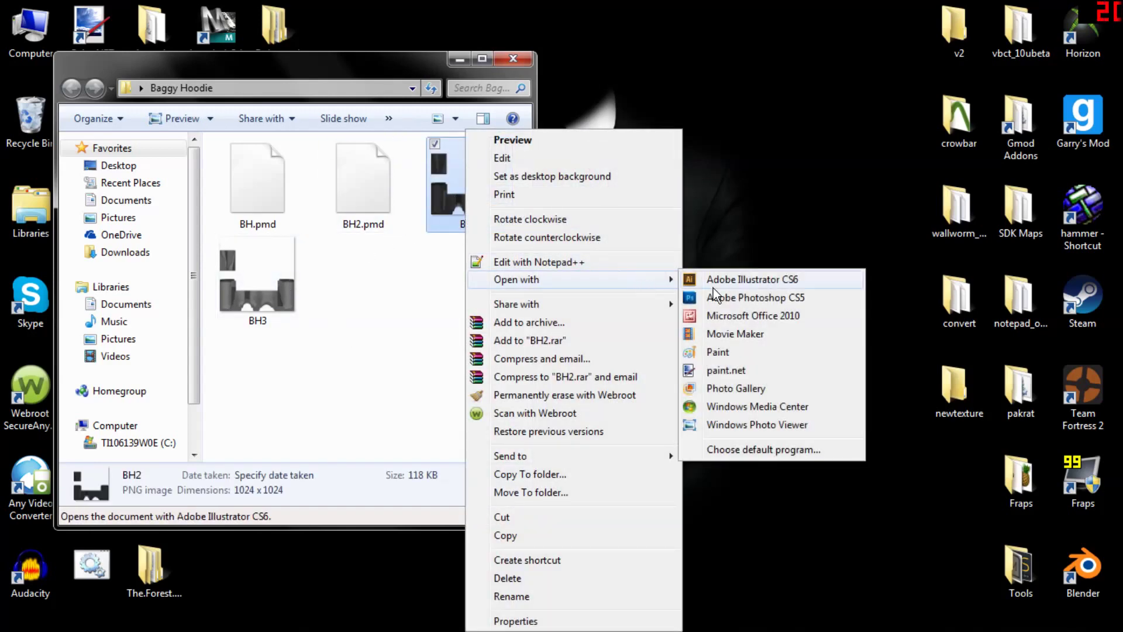
pyautogui.click(719, 370)
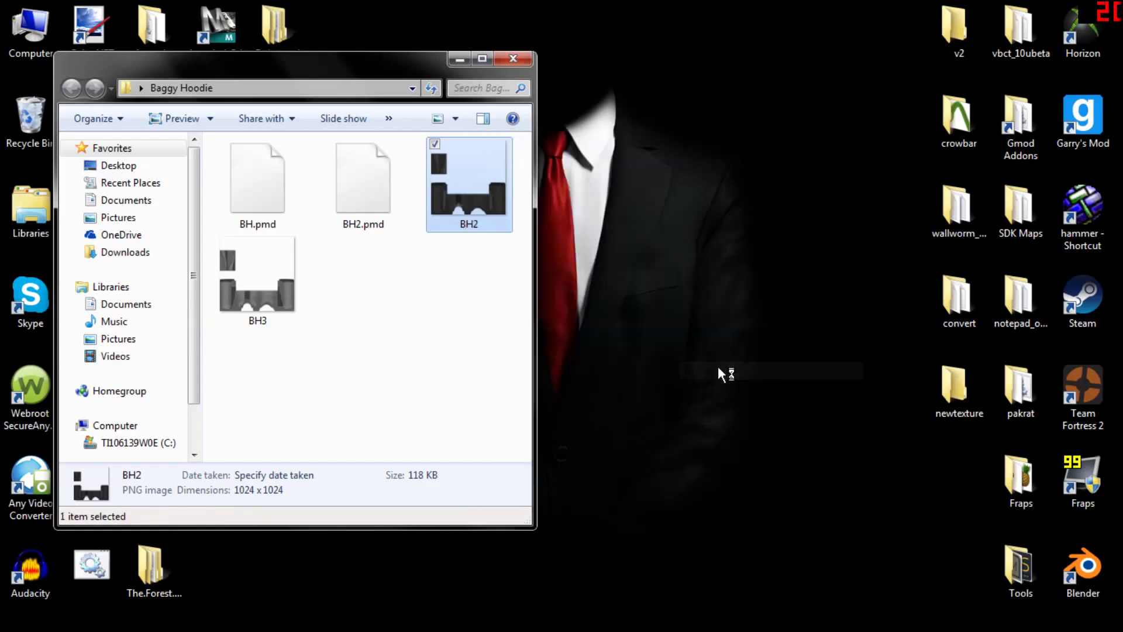
pyautogui.click(517, 58)
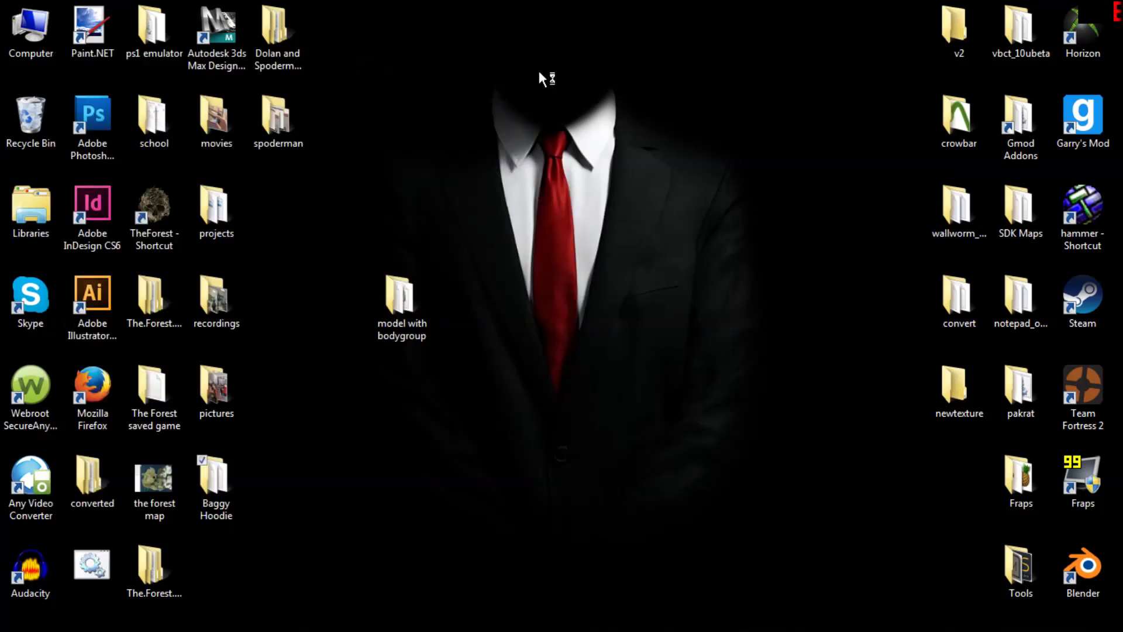
pyautogui.click(584, 616)
pyautogui.doubleClick(501, 250)
pyautogui.moveTo(328, 80); pyautogui.dragTo(795, 72)
pyautogui.click(761, 178)
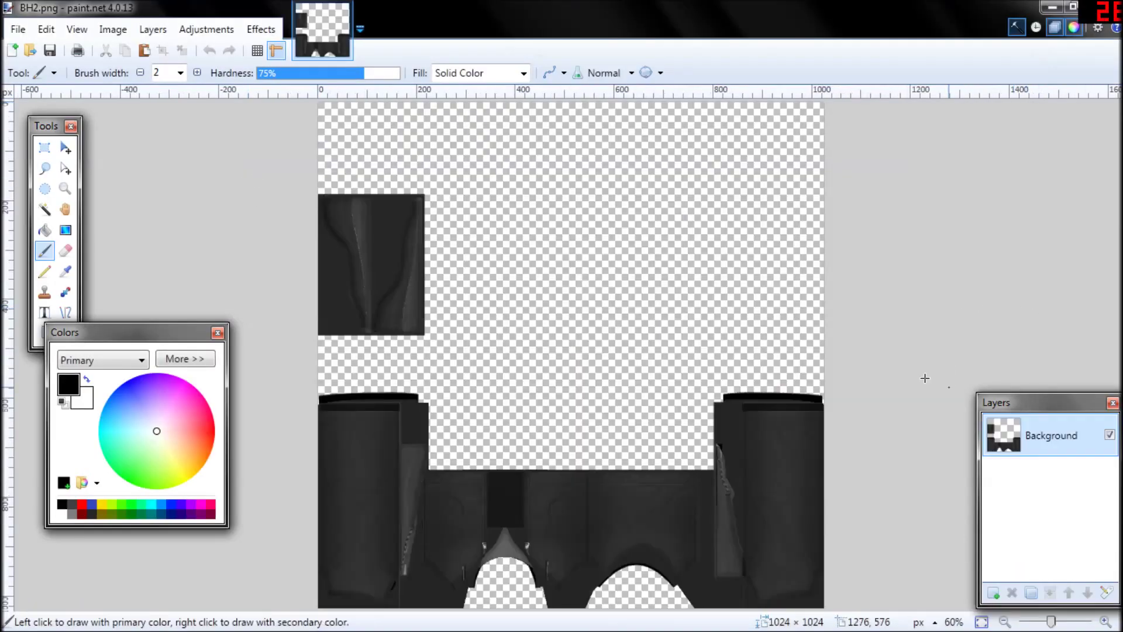
# Set up saving the texture as BH2 in VTF format on the Desktop
pyautogui.click(18, 29)
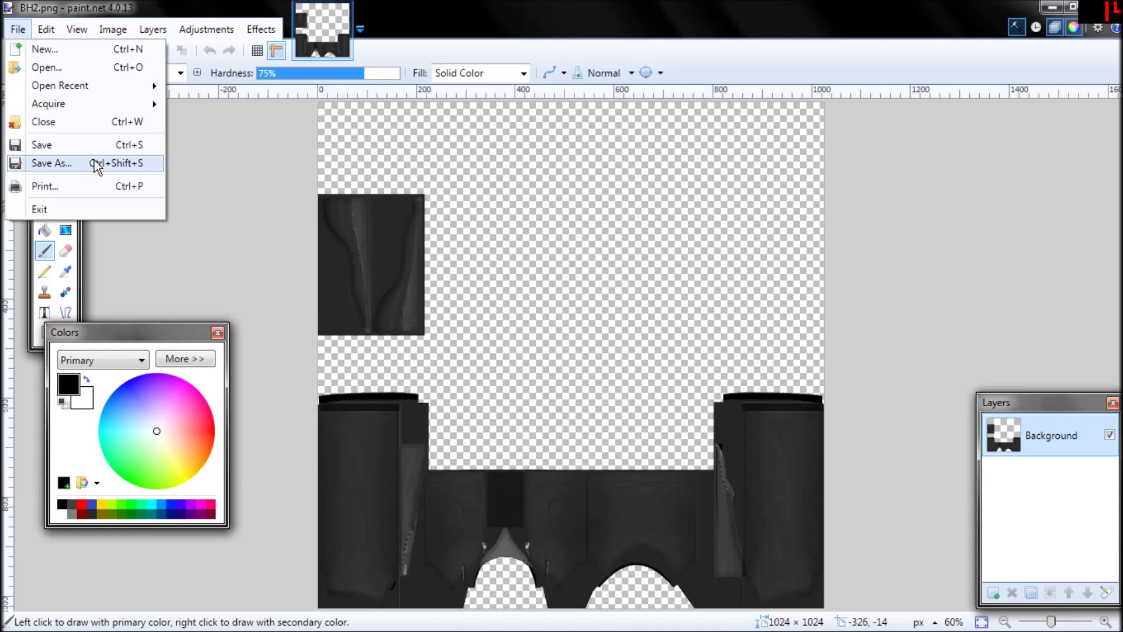
pyautogui.click(94, 161)
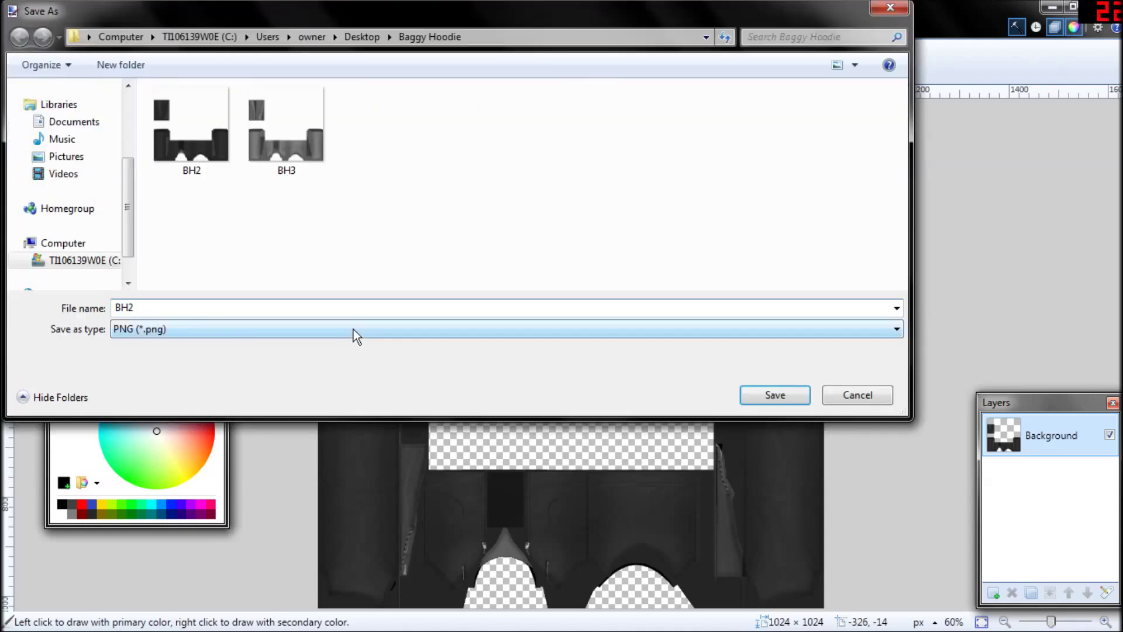
pyautogui.click(354, 329)
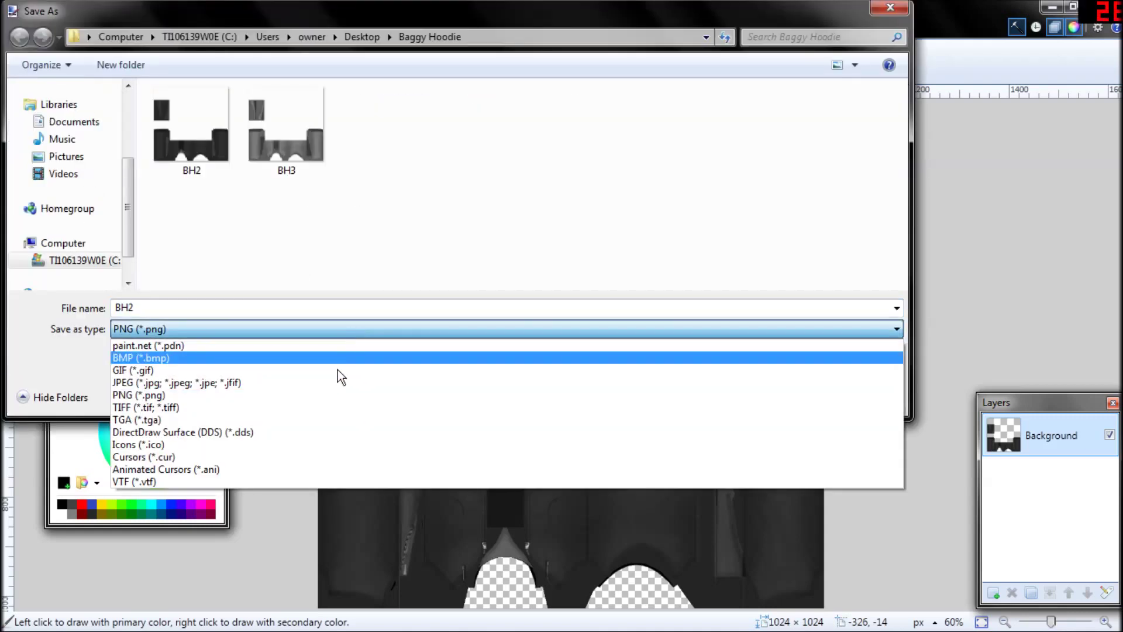
pyautogui.click(268, 481)
pyautogui.moveTo(134, 187); pyautogui.dragTo(130, 110)
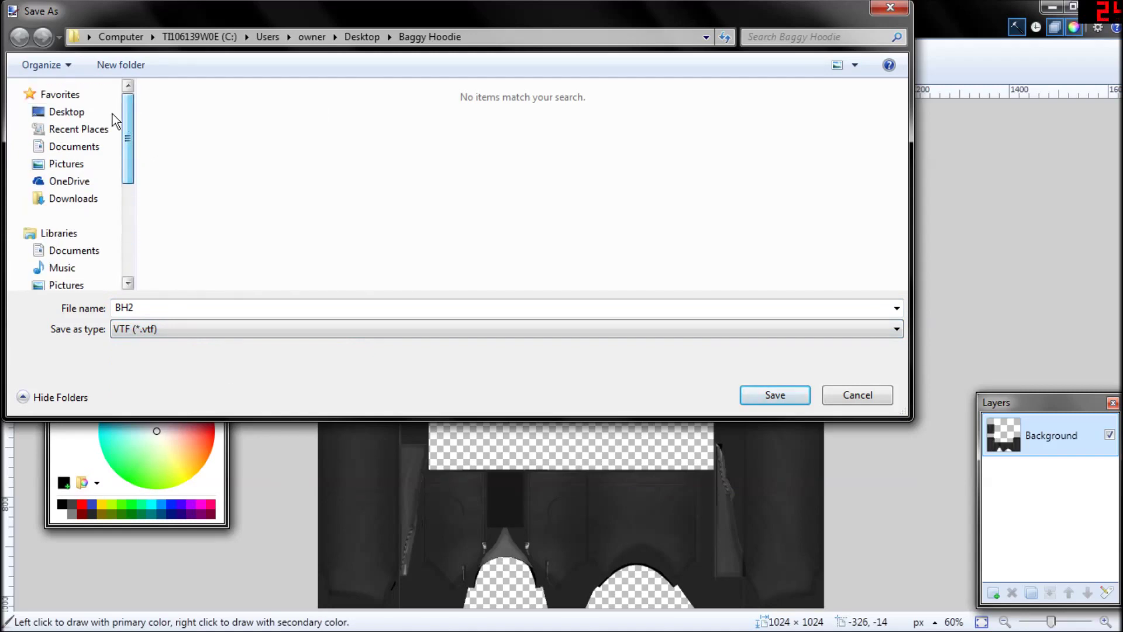
pyautogui.click(63, 113)
pyautogui.click(777, 395)
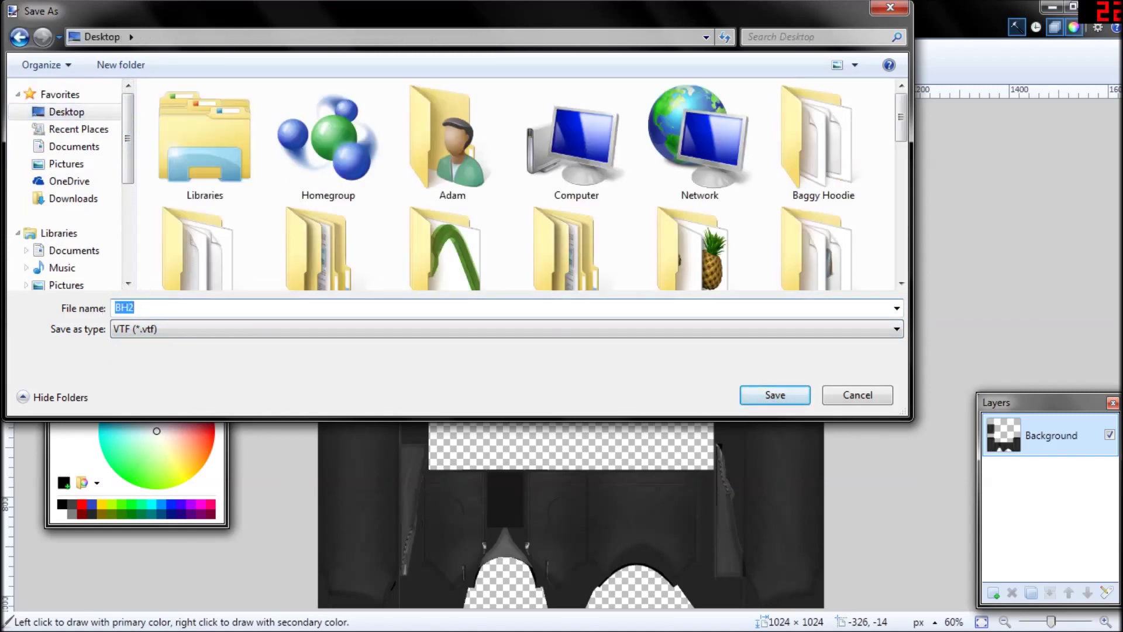
# Switch to Blender to check the hoodie's material name, and minimize it again
pyautogui.moveTo(371, 619)
pyautogui.click(366, 528)
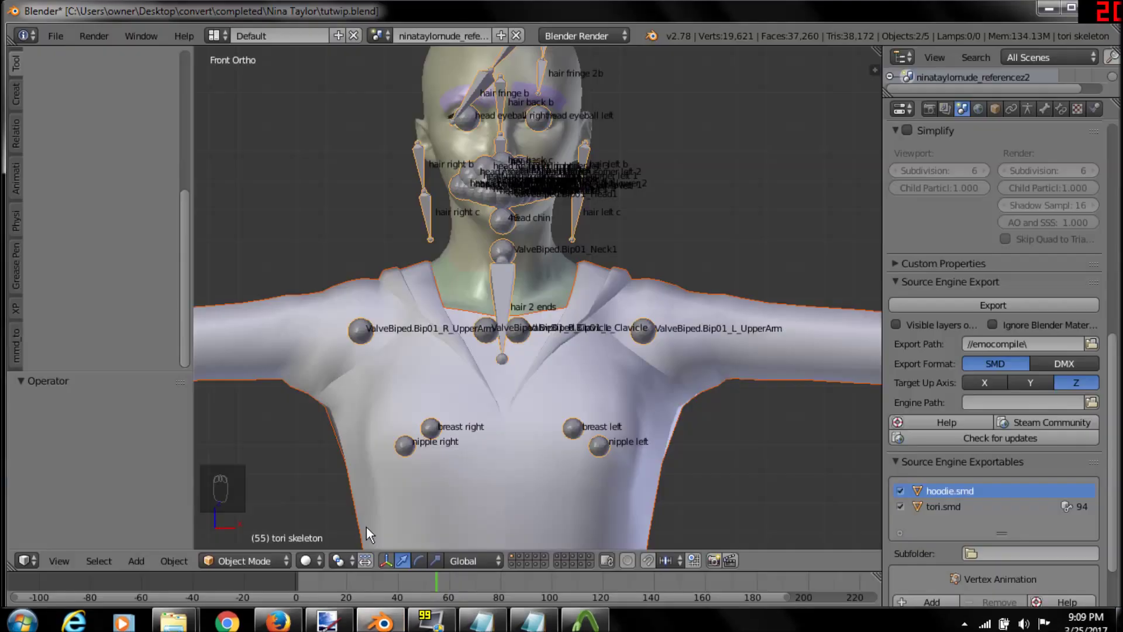
pyautogui.rightClick(623, 328)
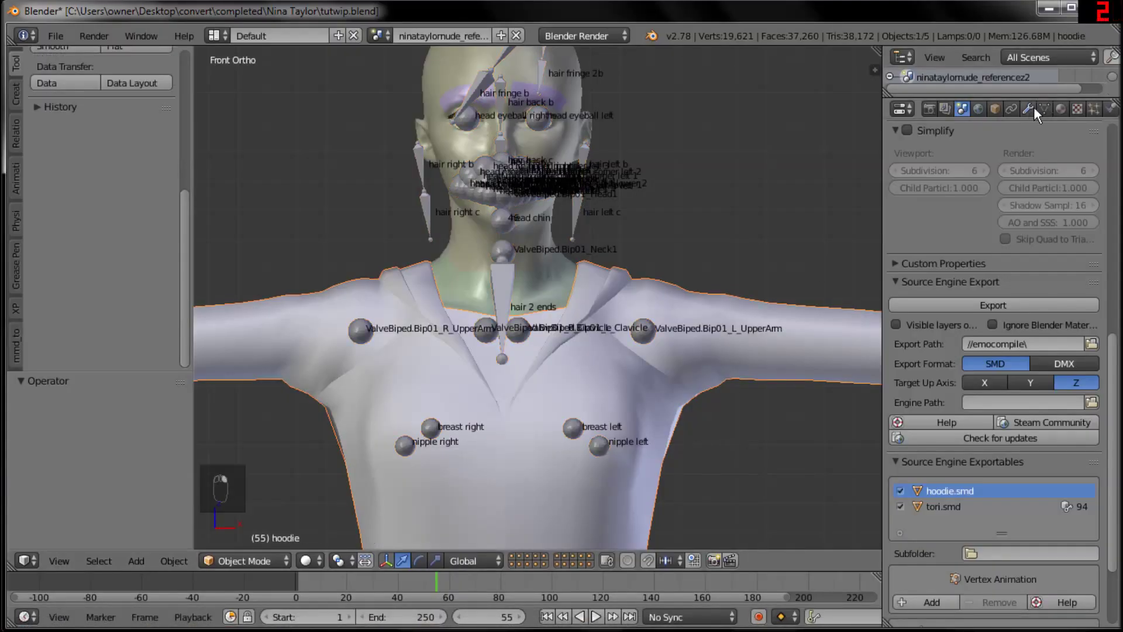
pyautogui.click(1060, 108)
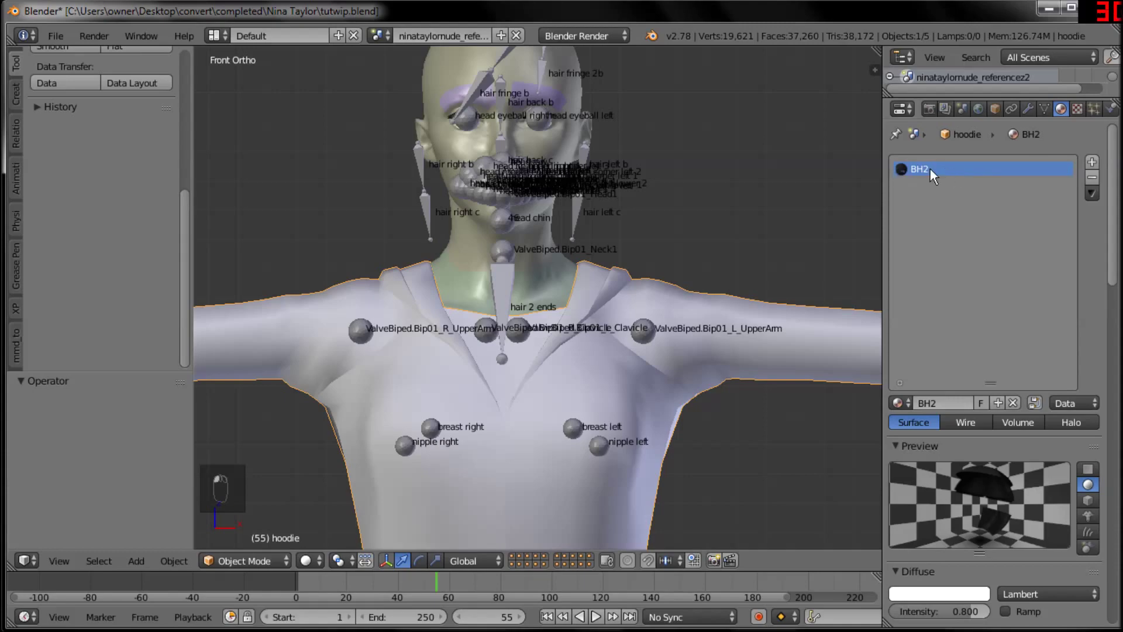
pyautogui.click(1044, 12)
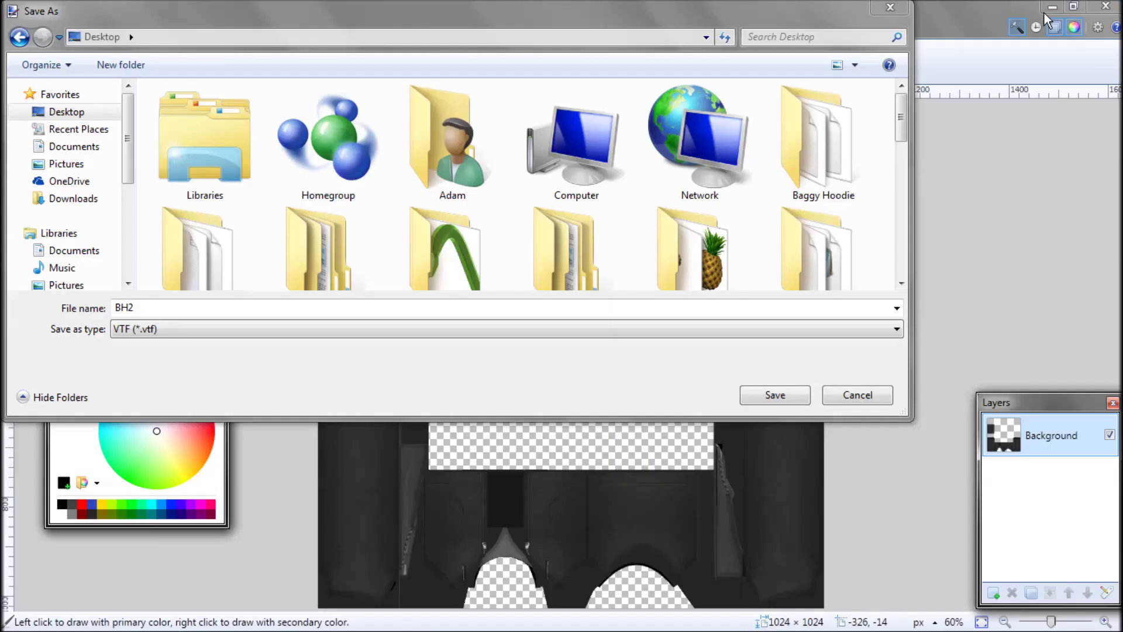
# Save the BH2 texture as a VTF file using the Compressed Texture With Alpha template
pyautogui.click(134, 308)
pyautogui.click(797, 396)
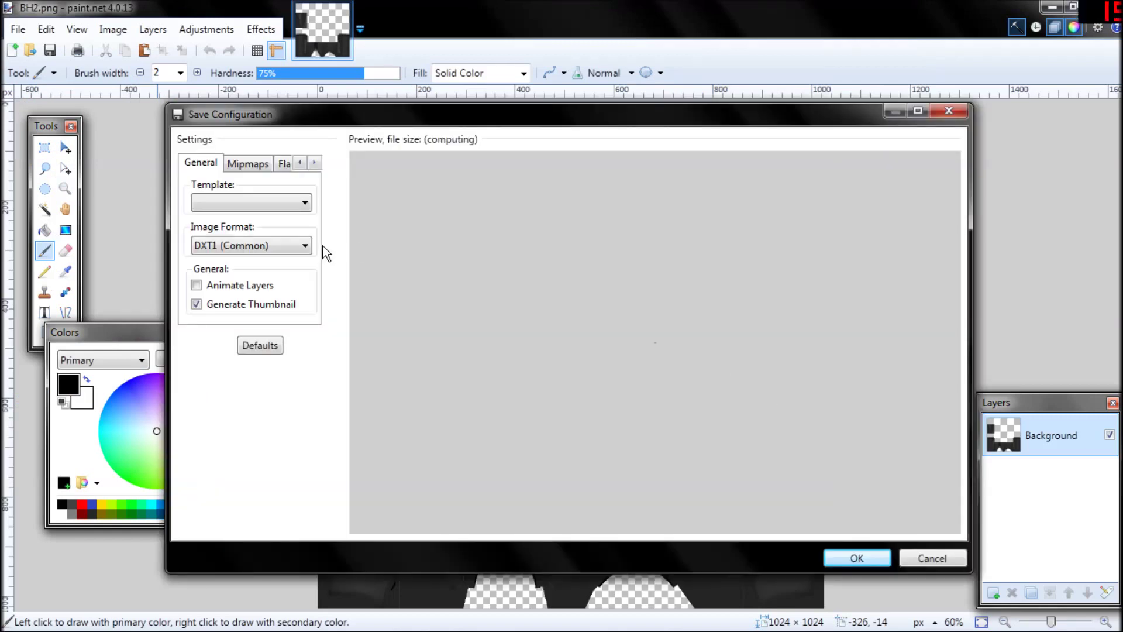
pyautogui.click(301, 204)
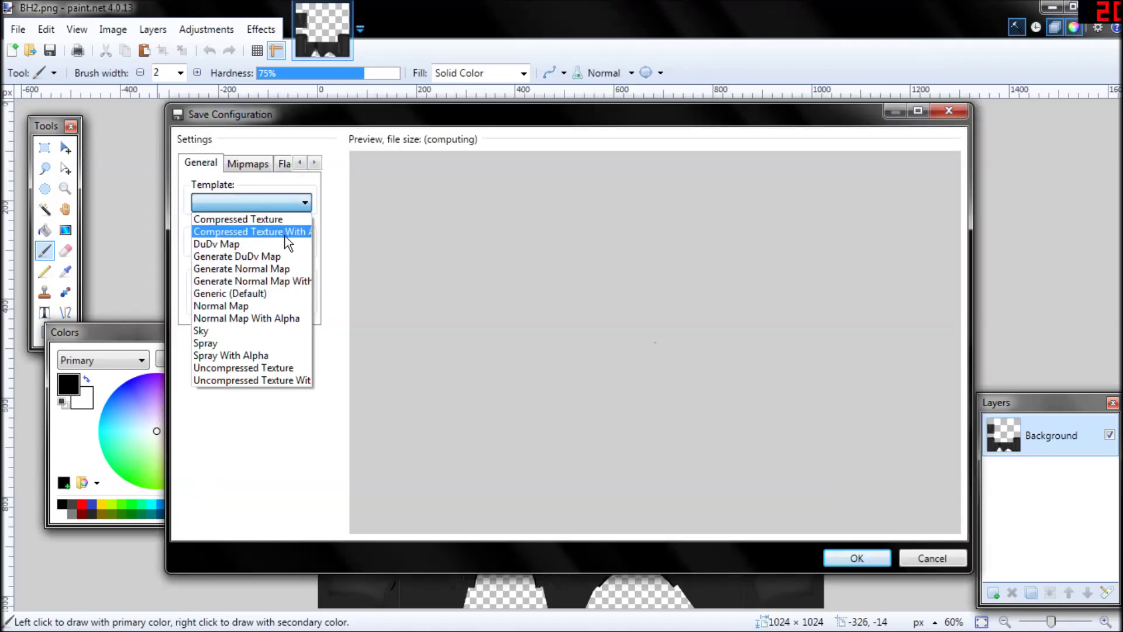
pyautogui.click(285, 233)
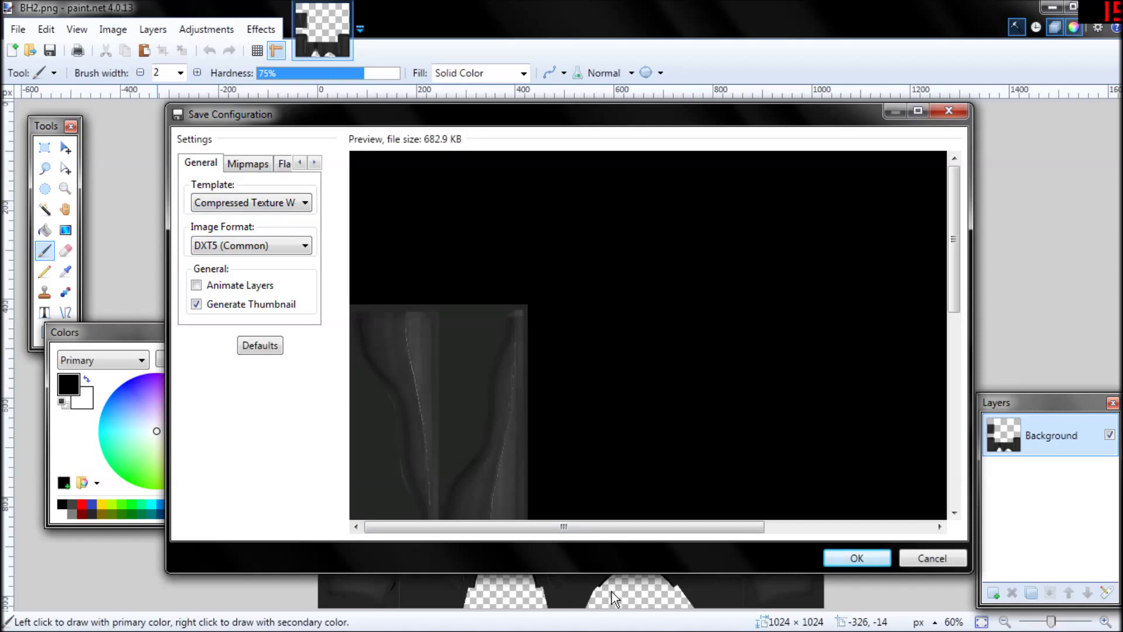
pyautogui.moveTo(549, 114); pyautogui.dragTo(543, 74)
pyautogui.click(843, 519)
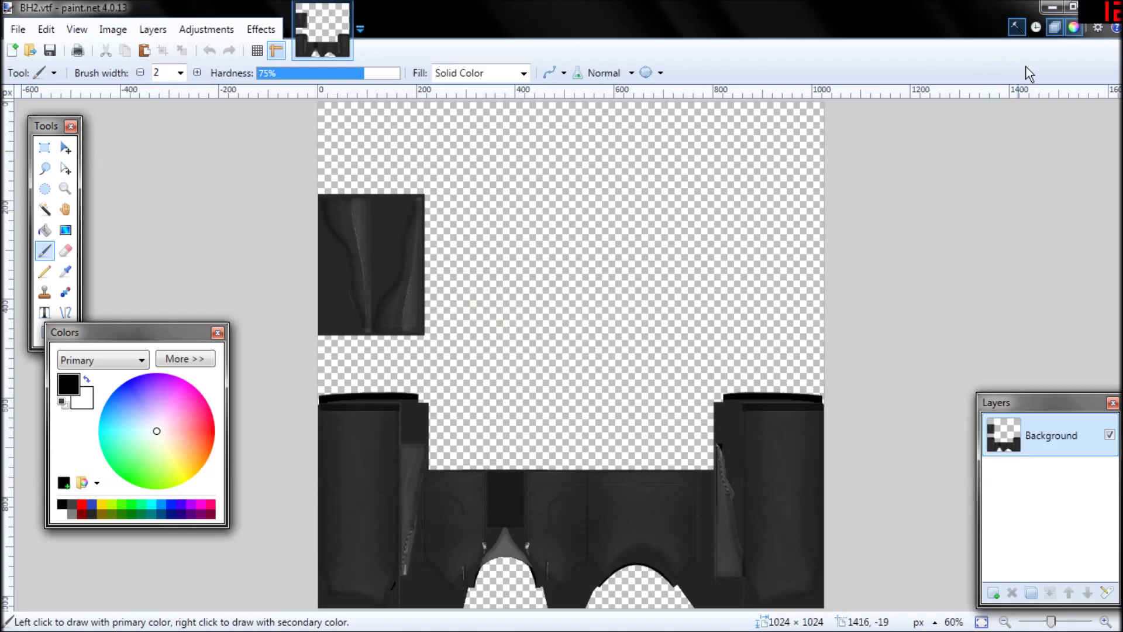
# Minimize paint.net and move the BH2 VTF file from the desktop into the Tori materials folder
pyautogui.click(1050, 8)
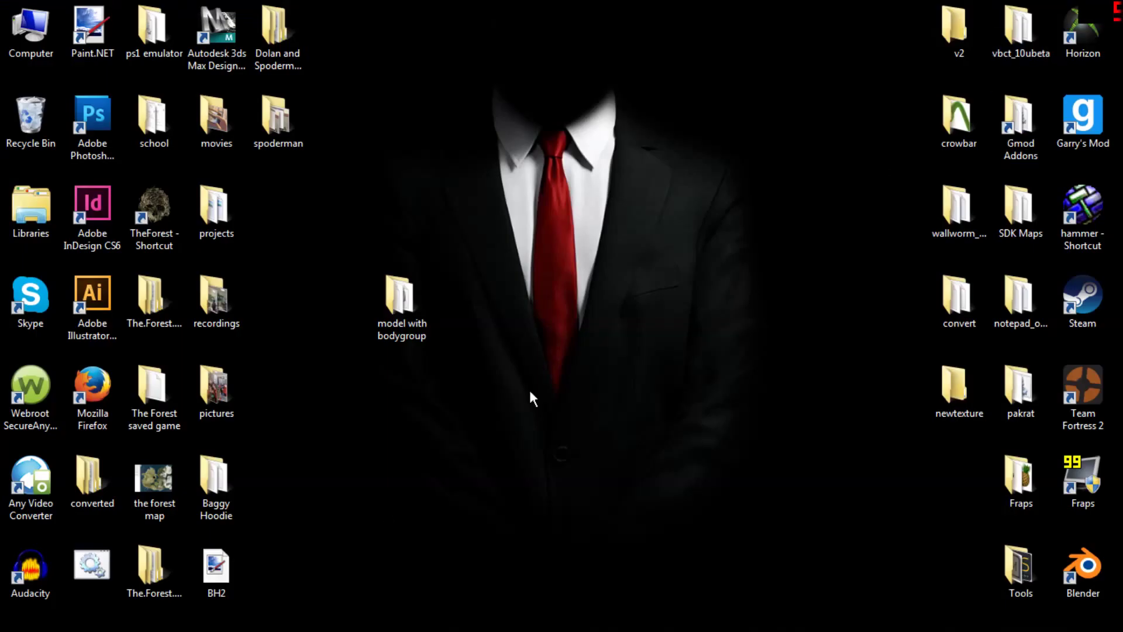
pyautogui.moveTo(207, 585); pyautogui.dragTo(517, 316)
pyautogui.moveTo(663, 431); pyautogui.dragTo(509, 234)
pyautogui.click(656, 457)
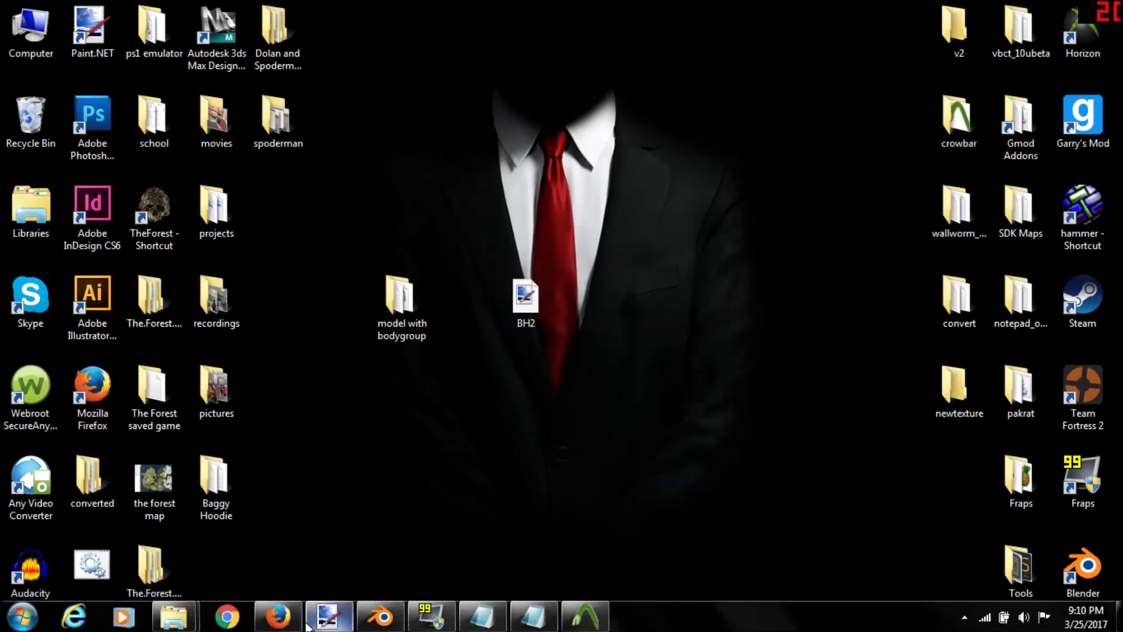
pyautogui.moveTo(188, 624)
pyautogui.click(270, 553)
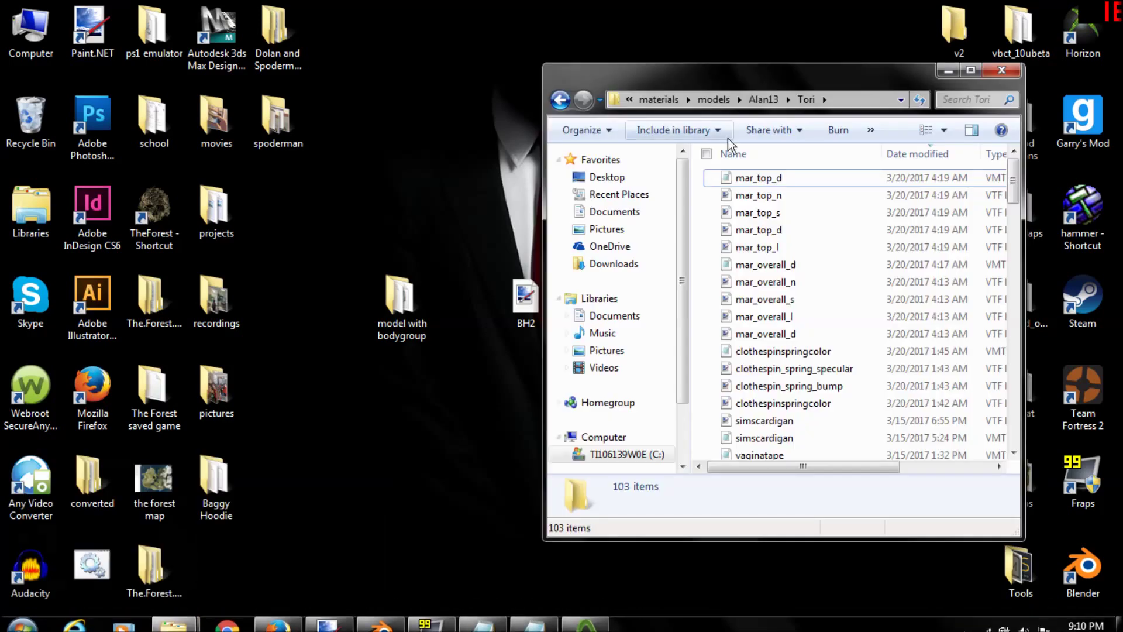
pyautogui.moveTo(753, 70); pyautogui.dragTo(804, 59)
pyautogui.moveTo(516, 295); pyautogui.dragTo(874, 296)
pyautogui.moveTo(861, 61); pyautogui.dragTo(735, 69)
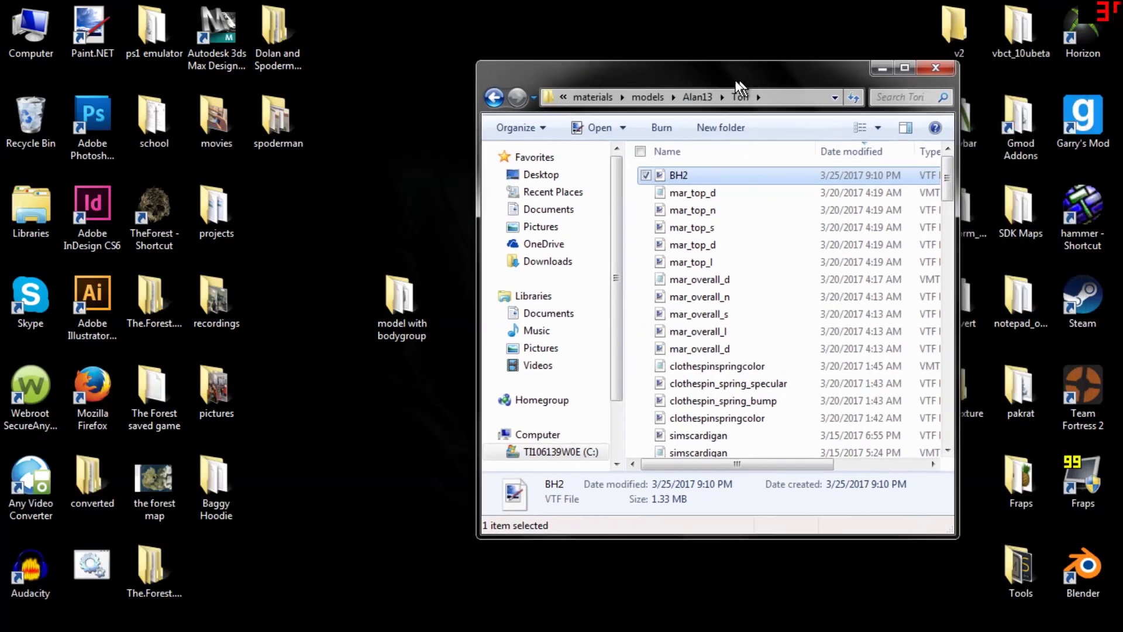
# Duplicate the mar_top_d VMT file within the Tori materials folder
pyautogui.moveTo(943, 178)
pyautogui.mouseDown()
pyautogui.moveTo(944, 199)
pyautogui.moveTo(945, 171)
pyautogui.mouseUp()
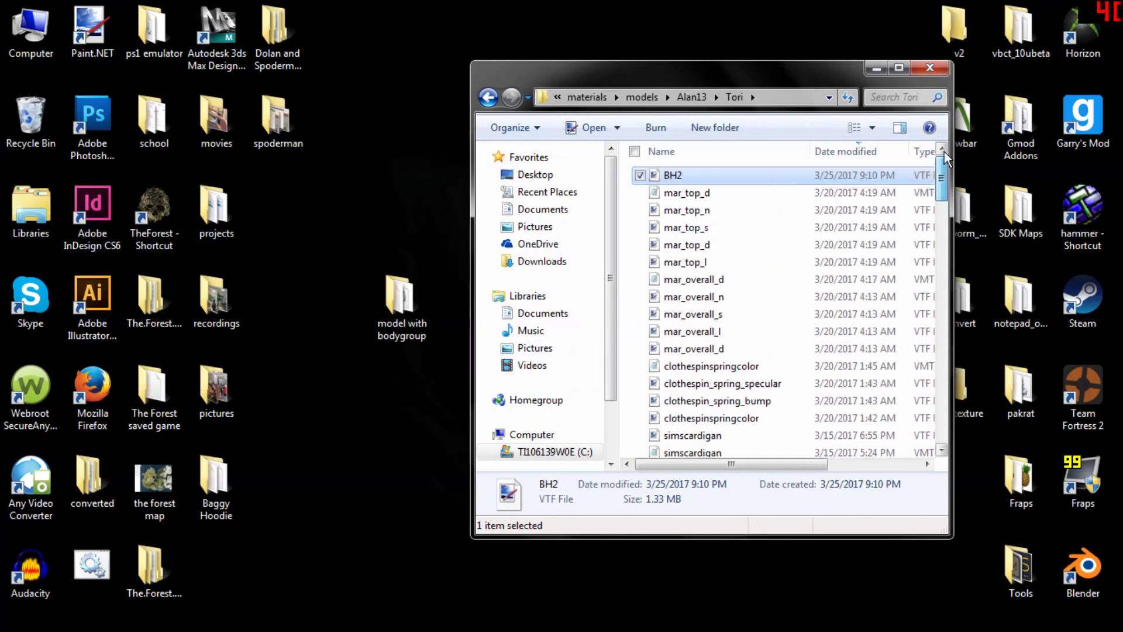
pyautogui.click(690, 195)
pyautogui.rightClick(690, 195)
pyautogui.click(626, 246)
pyautogui.rightClick(626, 238)
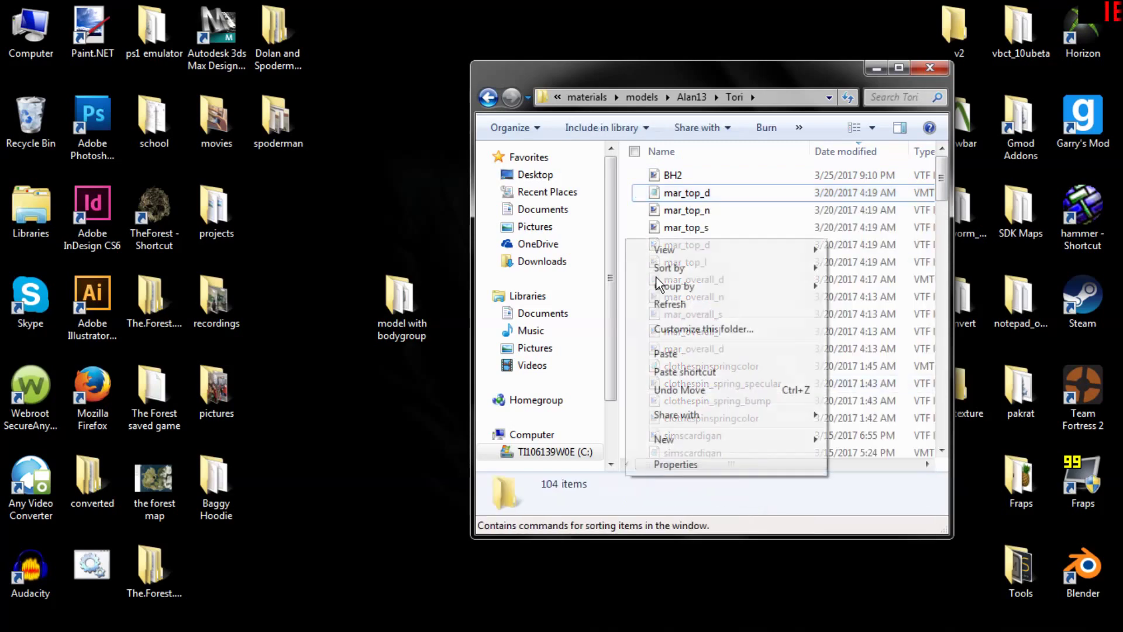
pyautogui.click(657, 353)
# Rename the copied mar_top_d VMT file as BH2
pyautogui.rightClick(710, 195)
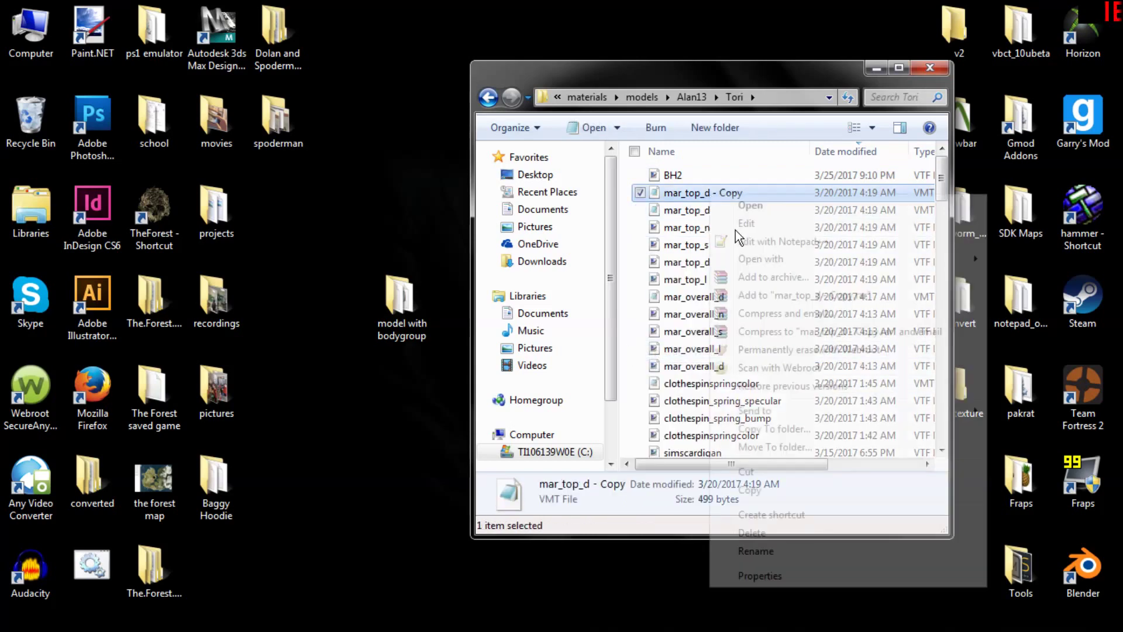
pyautogui.click(766, 548)
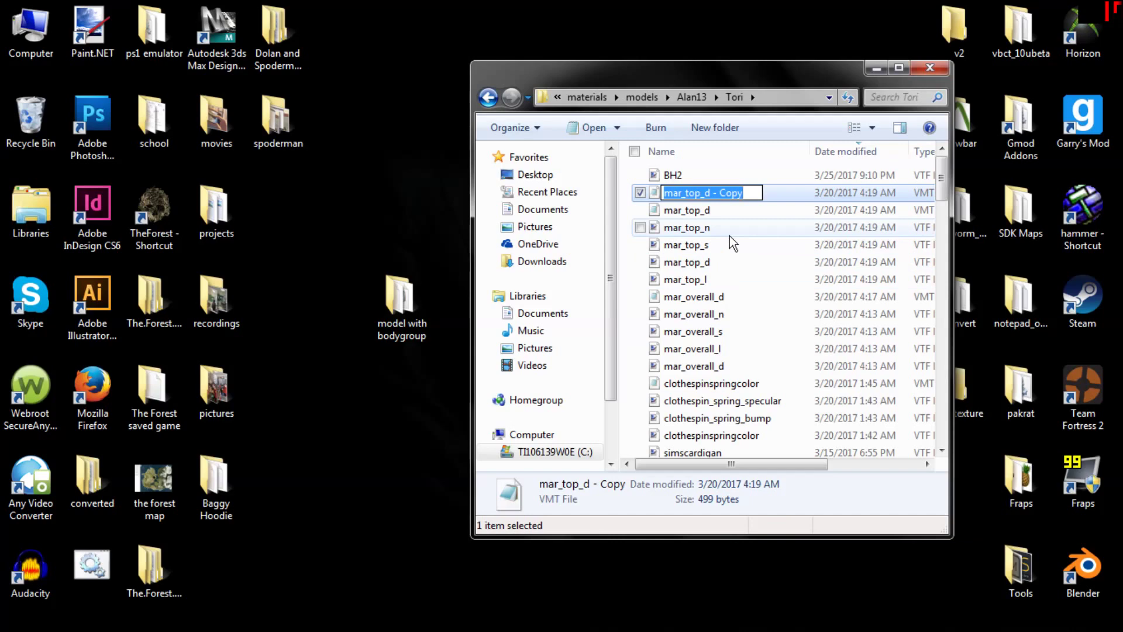
pyautogui.write('BH2')
pyautogui.press('Return')
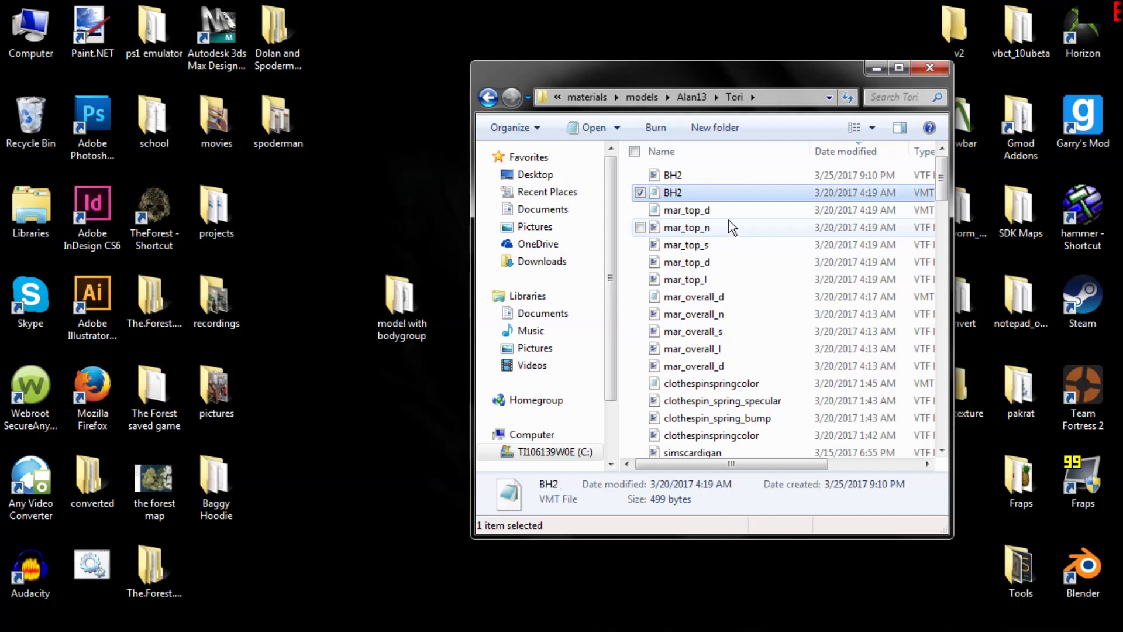
# Open the BH2 VMT file in Notepad beside the folder window and set its $basetexture file name to BH2
pyautogui.doubleClick(723, 191)
pyautogui.moveTo(675, 81); pyautogui.dragTo(2, 71)
pyautogui.moveTo(625, 81); pyautogui.dragTo(1120, 82)
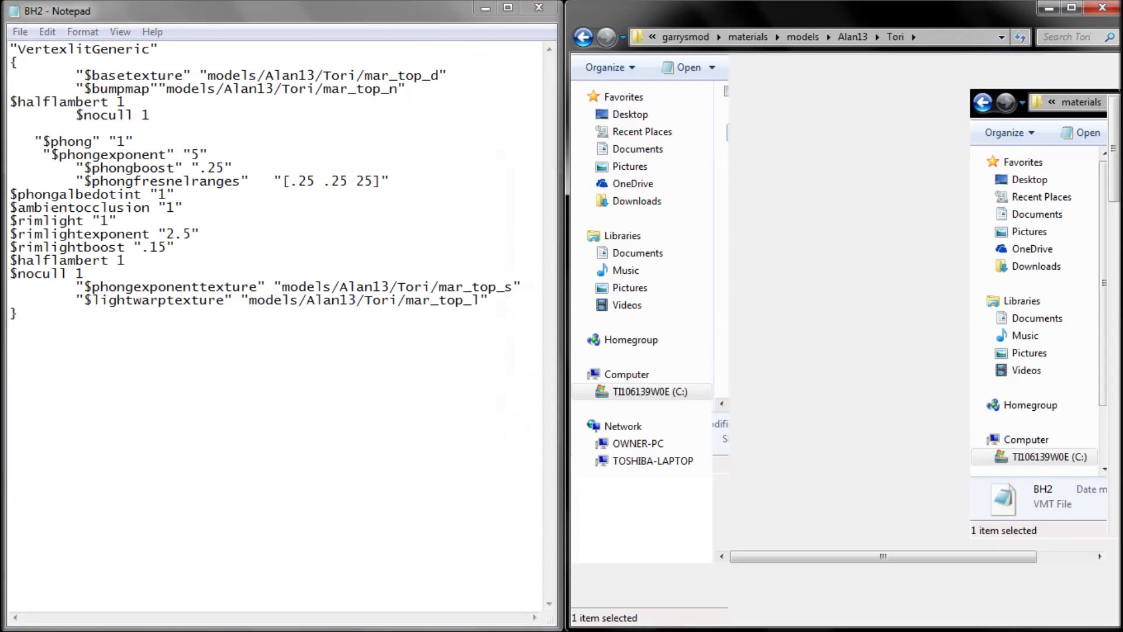
pyautogui.moveTo(440, 75); pyautogui.dragTo(372, 76)
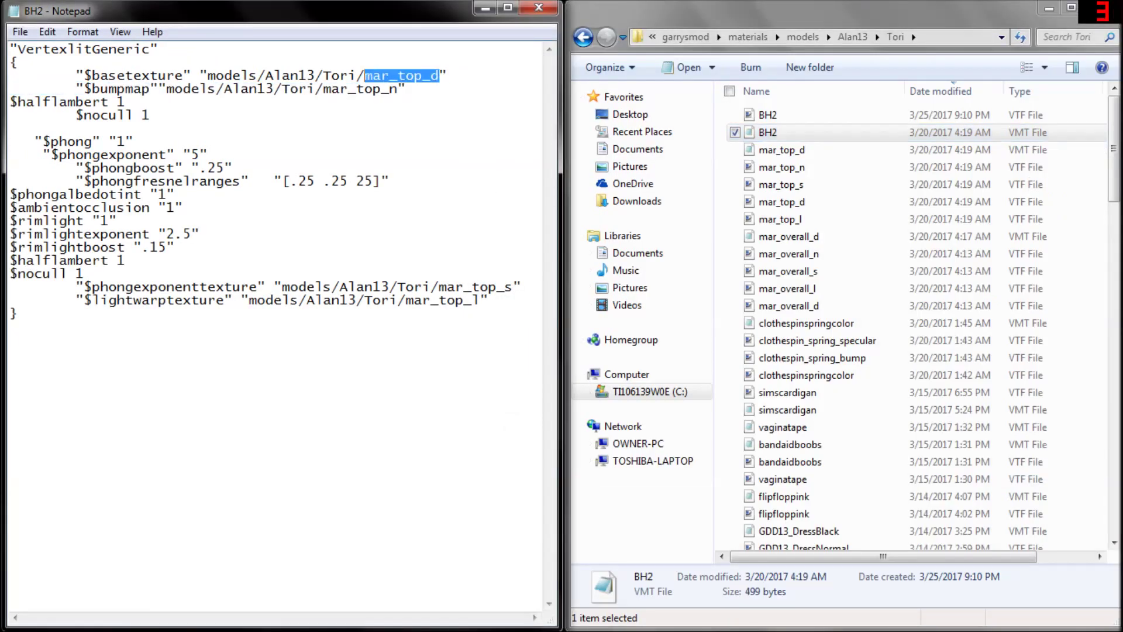
pyautogui.write('BH2')
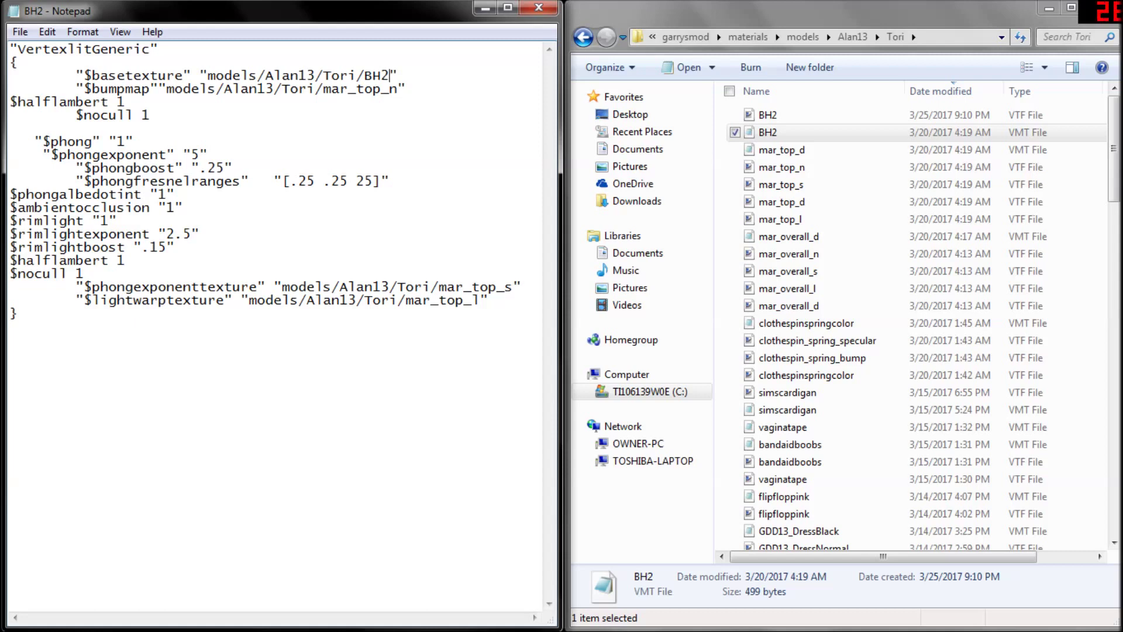
# Delete the $bumpmap, $phongexponenttexture and $lightwarptexture lines from the BH2 material file
pyautogui.press('Down')
pyautogui.press('End')
pyautogui.hotkey('shift', 'Home')
pyautogui.press('Delete')
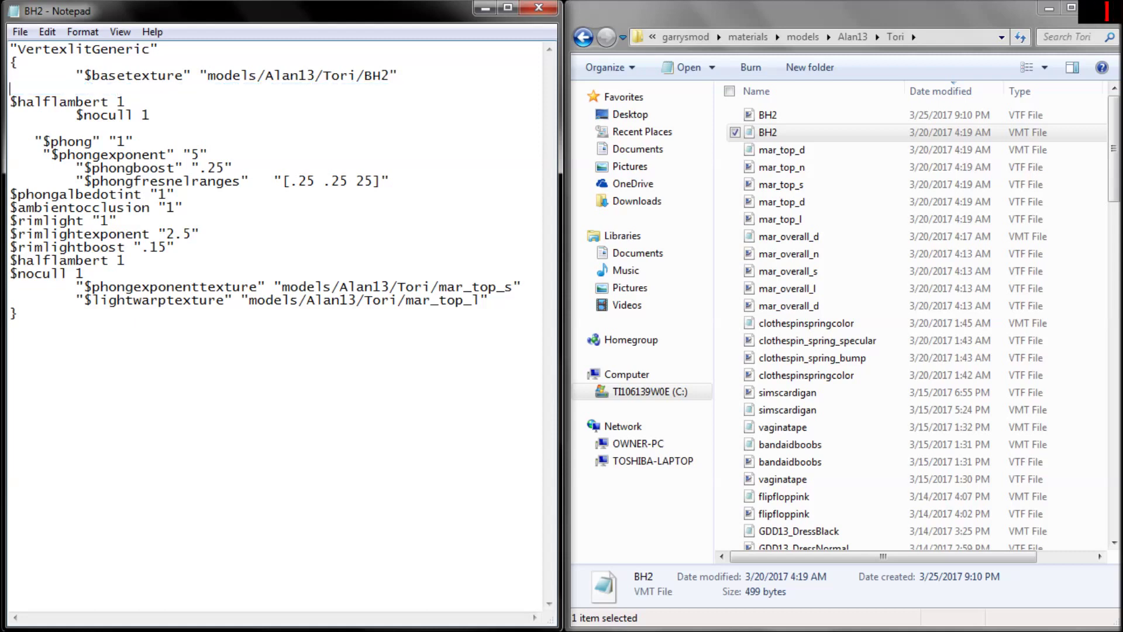
pyautogui.hotkey('shift', 'Home')
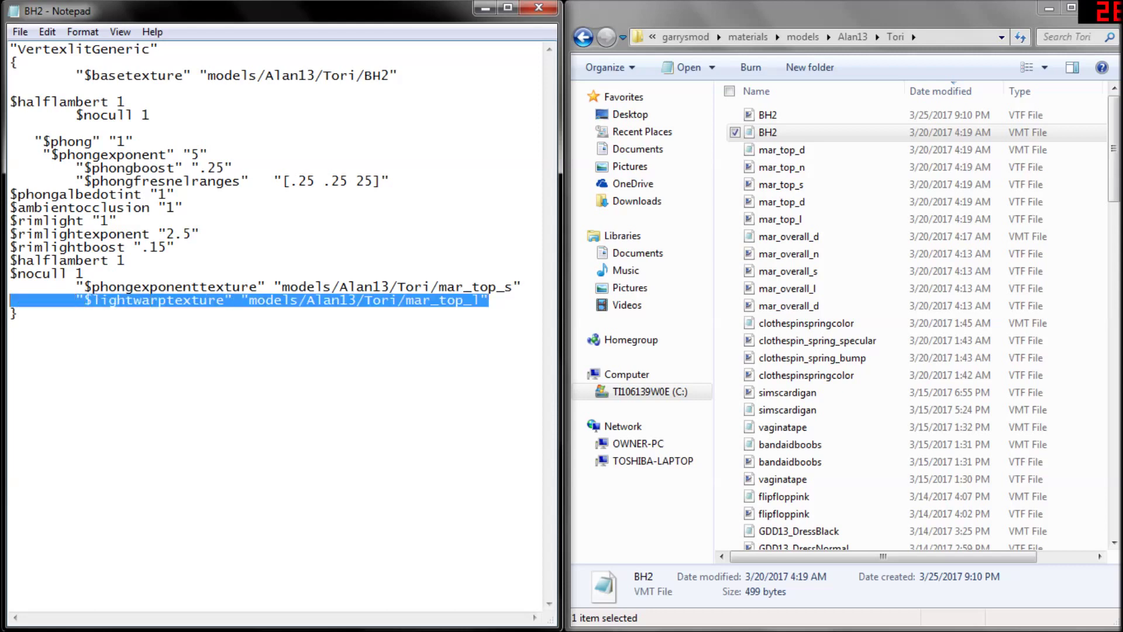
pyautogui.hotkey('shift', 'Up')
pyautogui.press('Delete')
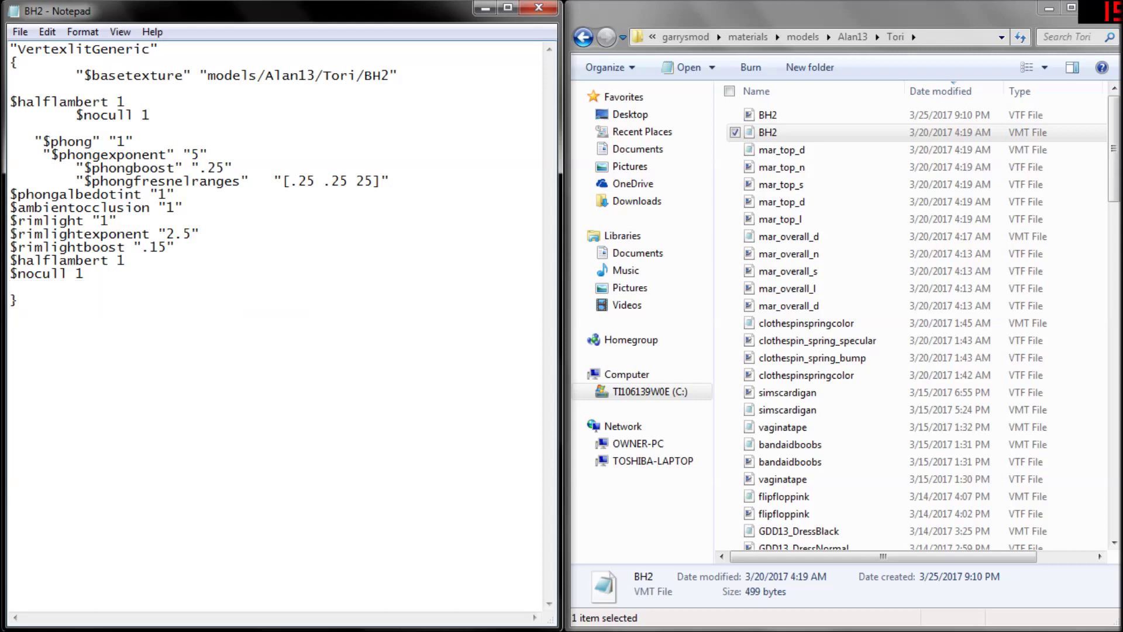
pyautogui.moveTo(12, 314); pyautogui.dragTo(24, 49)
pyautogui.click(10, 313)
pyautogui.hotkey('ctrl', 'a')
pyautogui.click(76, 286)
pyautogui.moveTo(76, 287); pyautogui.dragTo(12, 46)
pyautogui.click(18, 299)
pyautogui.moveTo(399, 76); pyautogui.dragTo(116, 76)
pyautogui.click(116, 76)
# Save the BH2 material file, add the line "$alphatest" 1 below $basetexture, and save it again
pyautogui.click(20, 32)
pyautogui.click(44, 88)
pyautogui.press('Return')
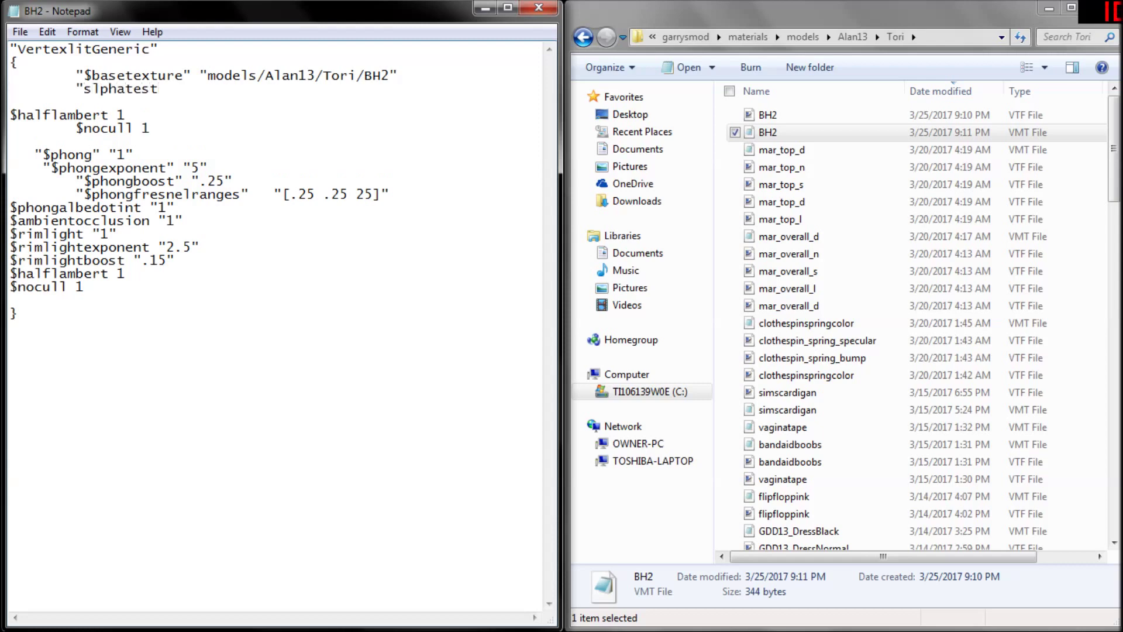
pyautogui.press('BackSpace')
pyautogui.write('a')
pyautogui.write('$')
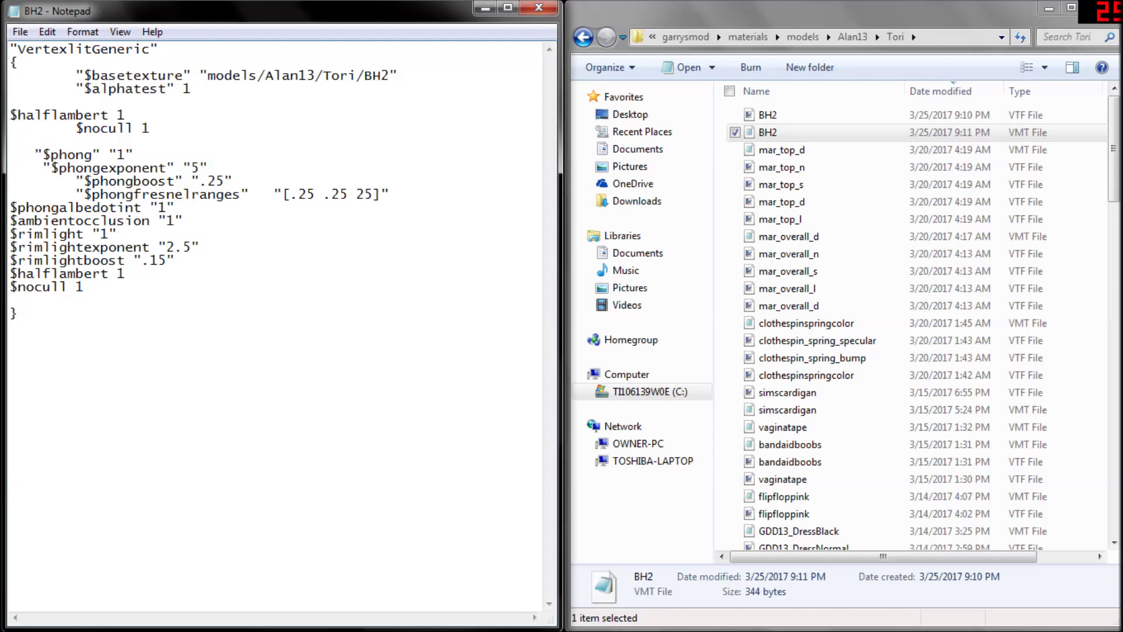
pyautogui.click(20, 32)
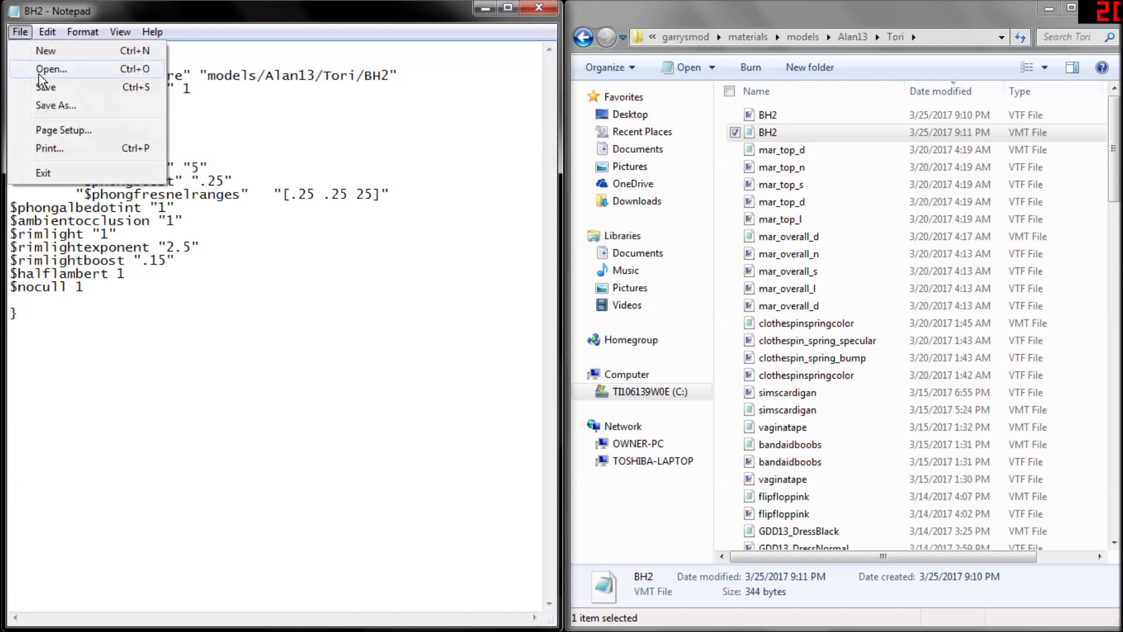
pyautogui.click(41, 88)
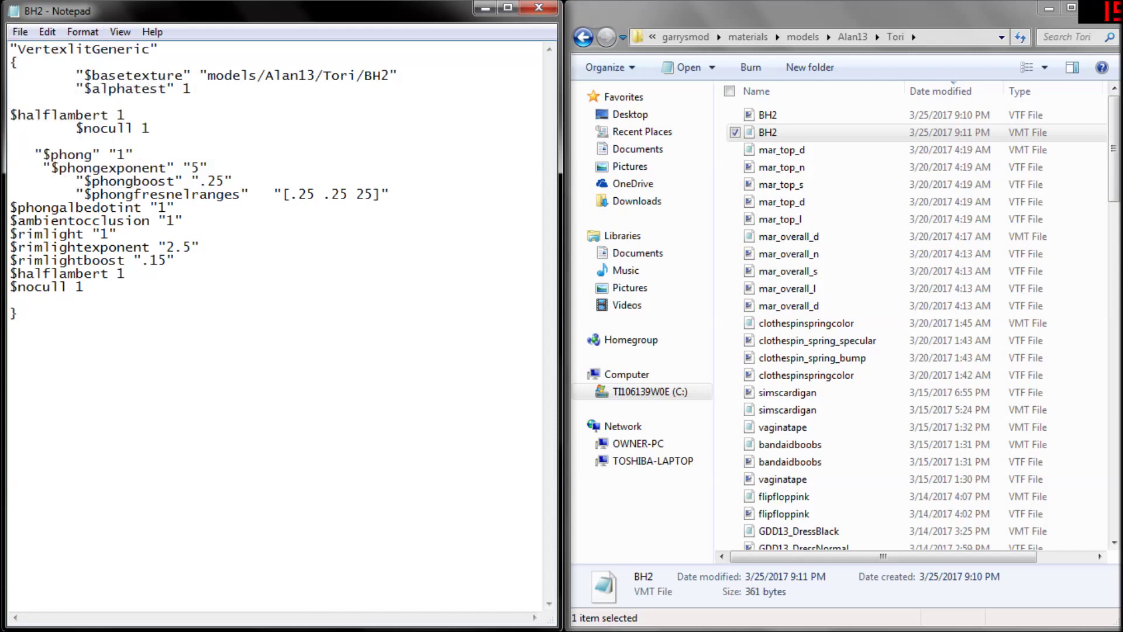
# Close the BH2 material file and restore the Tori folder window to its smaller floating size
pyautogui.moveTo(92, 89); pyautogui.dragTo(183, 89)
pyautogui.click(192, 89)
pyautogui.click(535, 13)
pyautogui.moveTo(690, 20); pyautogui.dragTo(514, 19)
pyautogui.moveTo(824, 19); pyautogui.dragTo(867, 55)
# Switch to Crowbar and open the compiled model file's folder, keeping the Tori materials folder alongside it
pyautogui.moveTo(497, 630)
pyautogui.moveTo(544, 621)
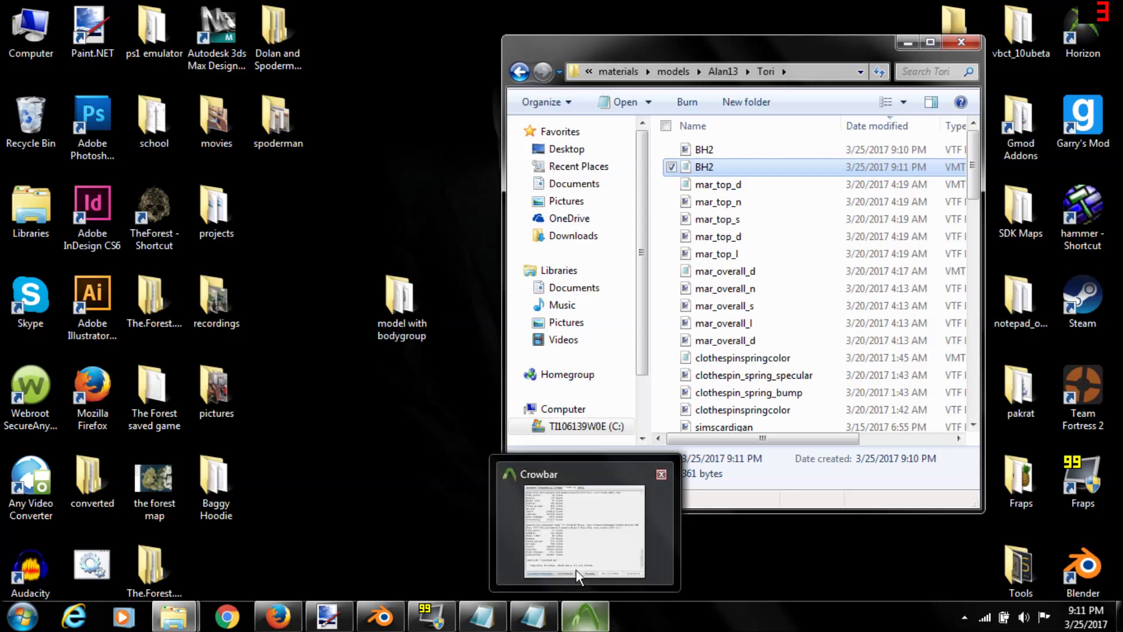
pyautogui.click(574, 577)
pyautogui.moveTo(714, 67); pyautogui.dragTo(314, 75)
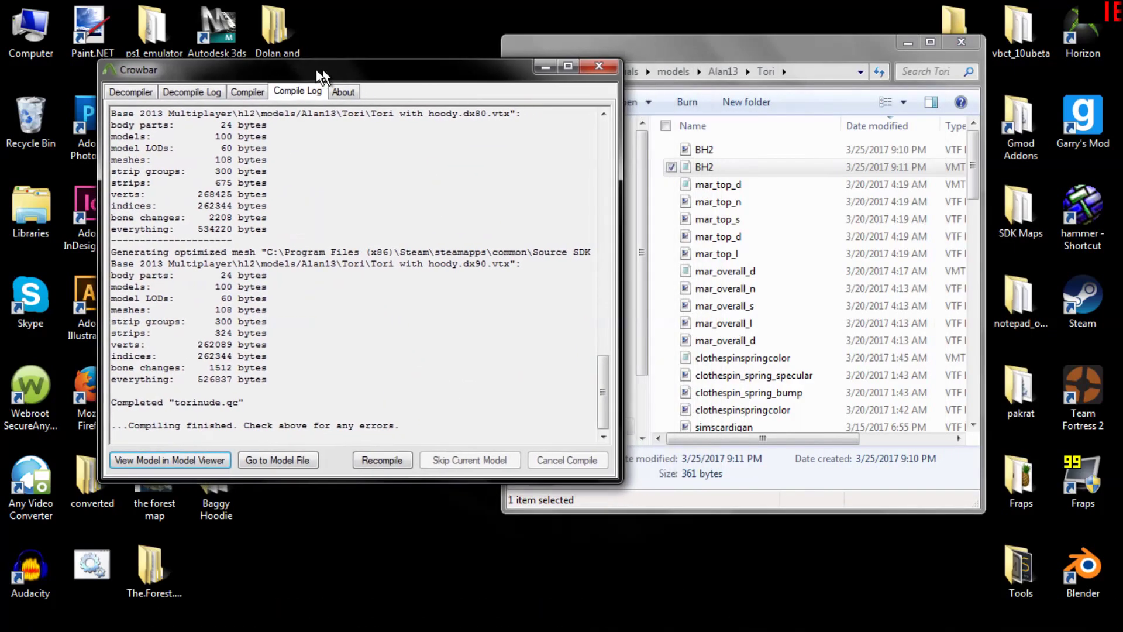
pyautogui.click(279, 464)
pyautogui.moveTo(675, 49); pyautogui.dragTo(807, 76)
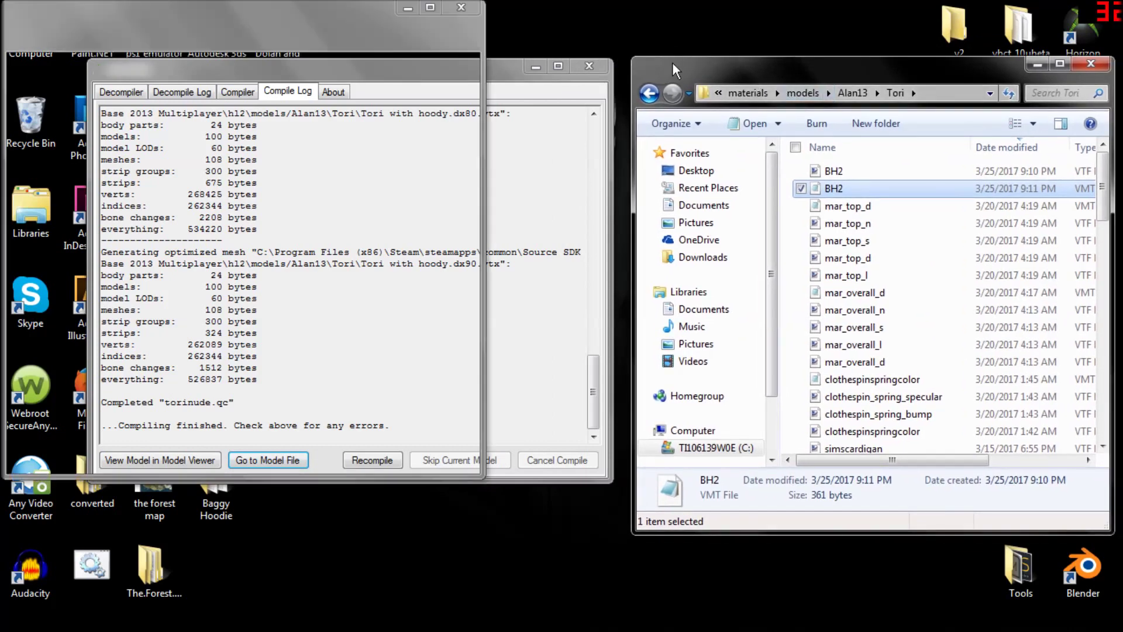
# Move the six compiled "Tori with hoody" files into Garry's Mod's models/Alan13/Tori folder
pyautogui.moveTo(371, 28); pyautogui.dragTo(398, 44)
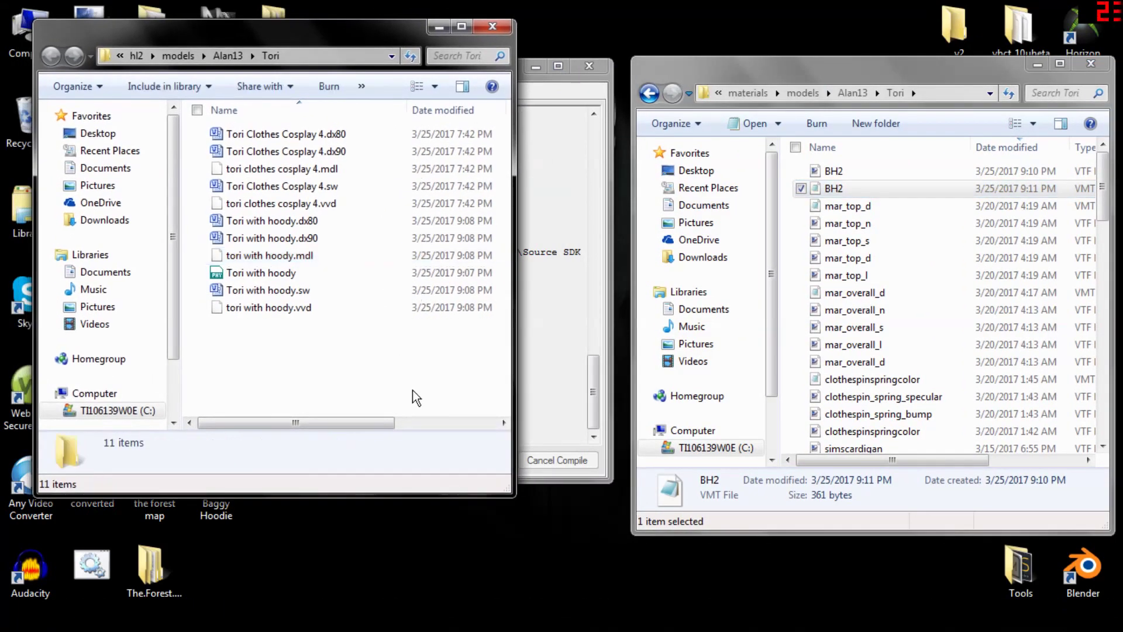
pyautogui.moveTo(414, 391)
pyautogui.mouseDown()
pyautogui.moveTo(234, 284)
pyautogui.moveTo(231, 234)
pyautogui.mouseUp()
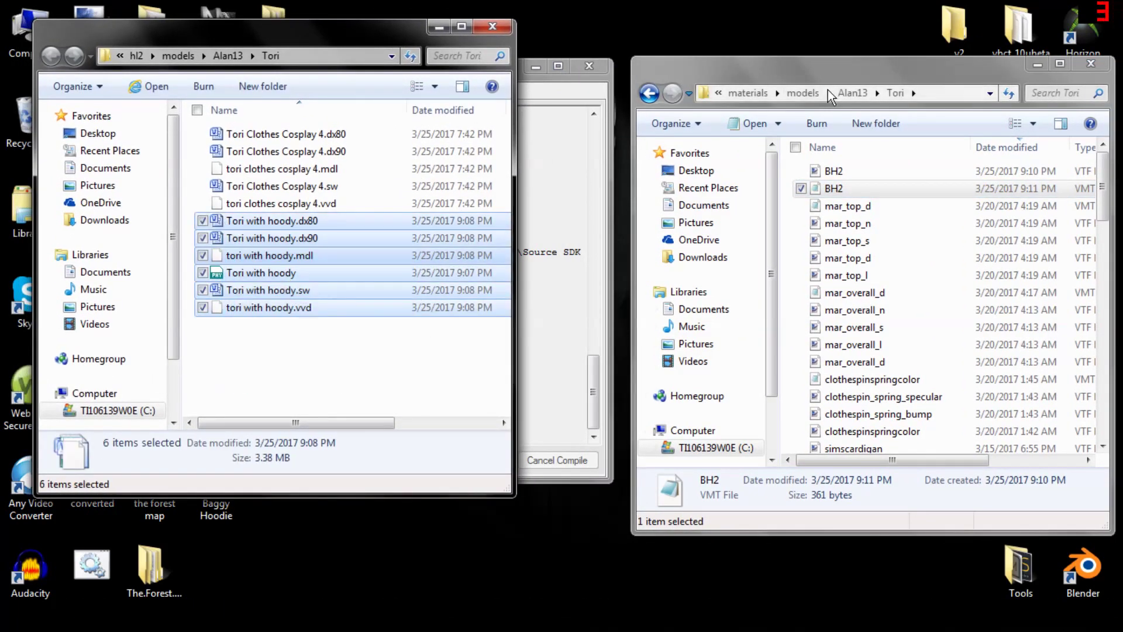
pyautogui.click(749, 93)
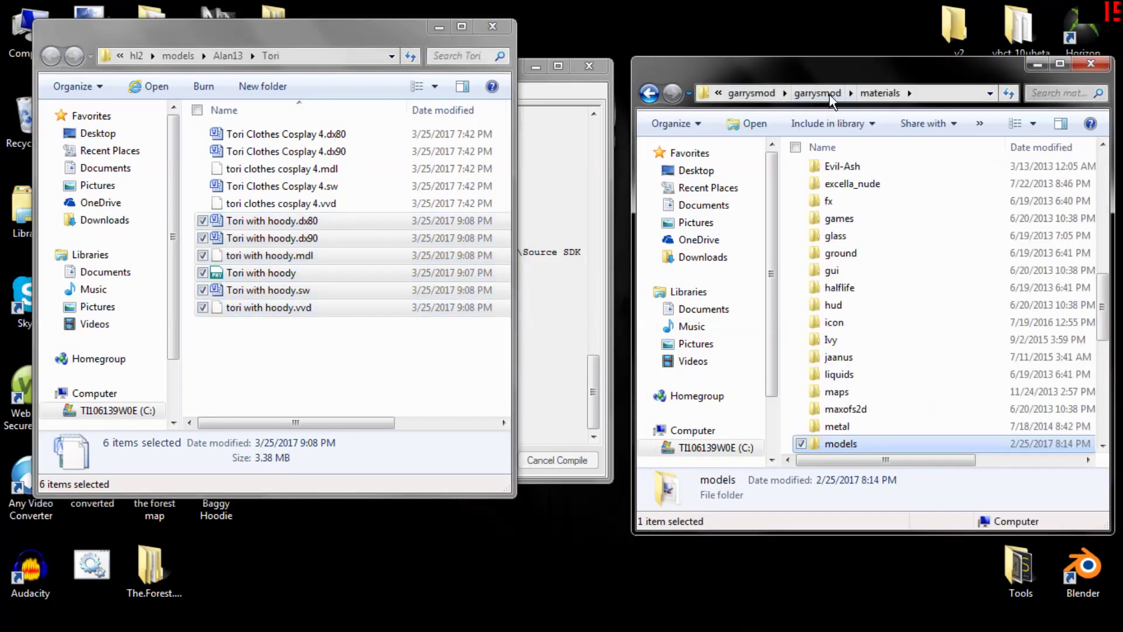
pyautogui.click(829, 94)
pyautogui.hotkey('alt', 'Left')
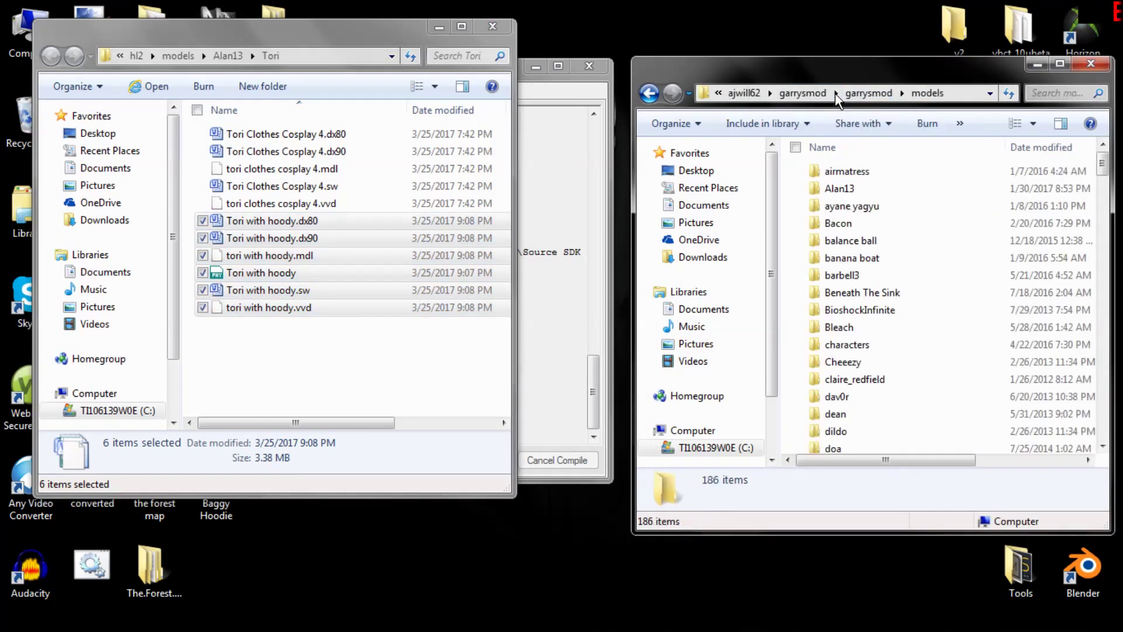
pyautogui.hotkey('alt', 'Left')
pyautogui.hotkey('alt', 'Right')
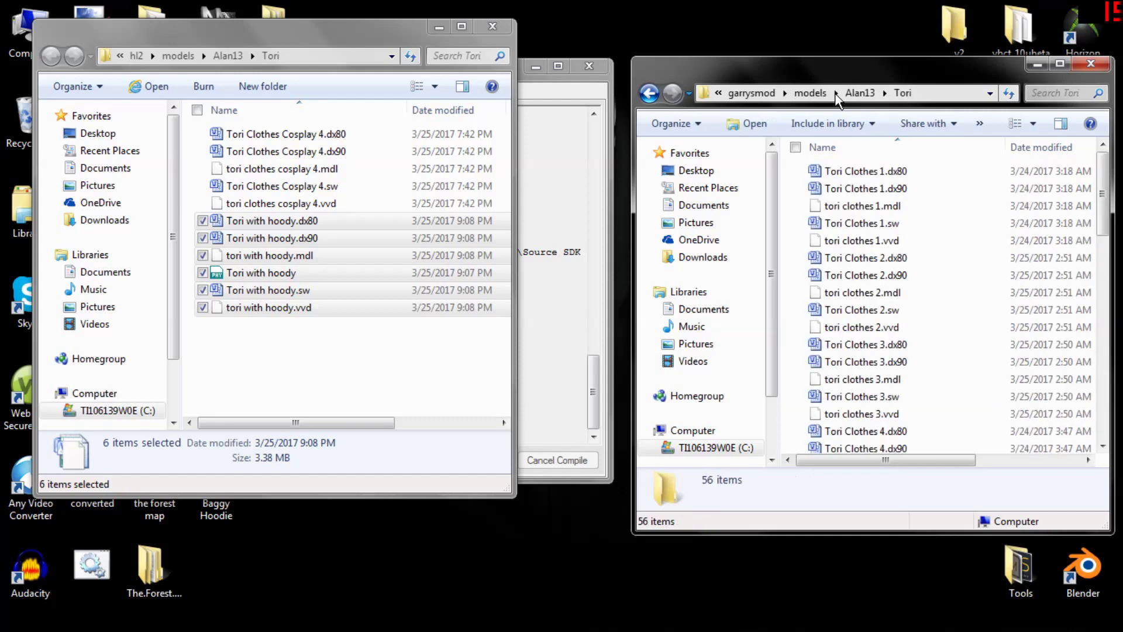
pyautogui.moveTo(236, 370); pyautogui.dragTo(923, 278)
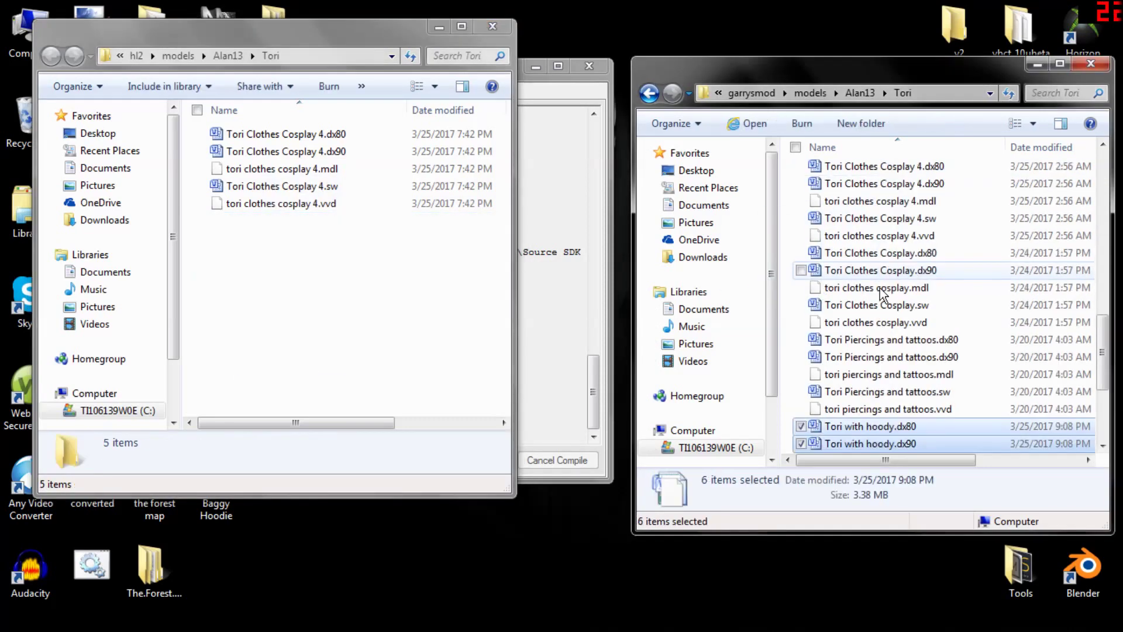
# Close both Tori folder windows and minimize Crowbar
pyautogui.click(483, 30)
pyautogui.moveTo(795, 78); pyautogui.dragTo(884, 117)
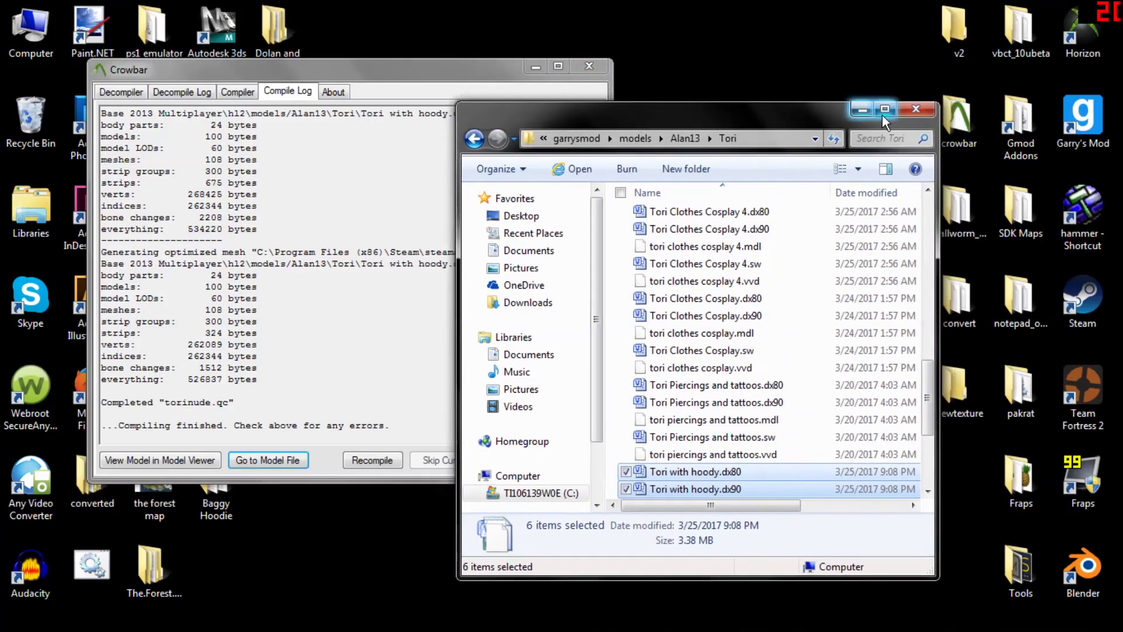
pyautogui.click(902, 114)
pyautogui.click(535, 66)
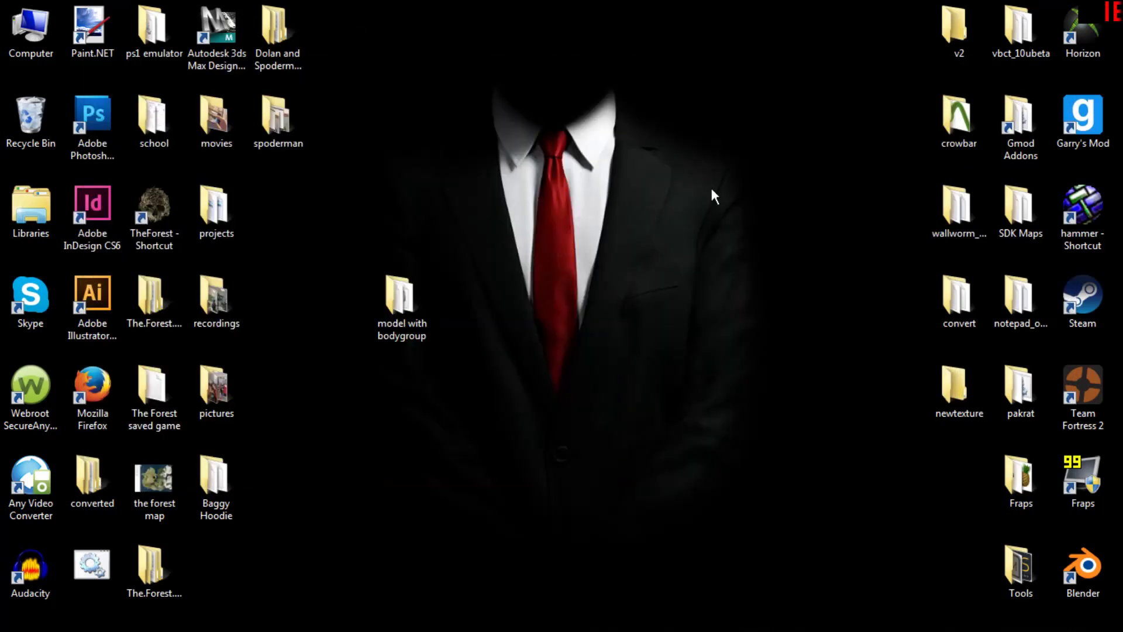
# Switch to Garry's Mod, leave the spawn menu, and ready the Ragdoll Mover tool in front of the hoodie character
pyautogui.hotkey('alt', 'Tab')
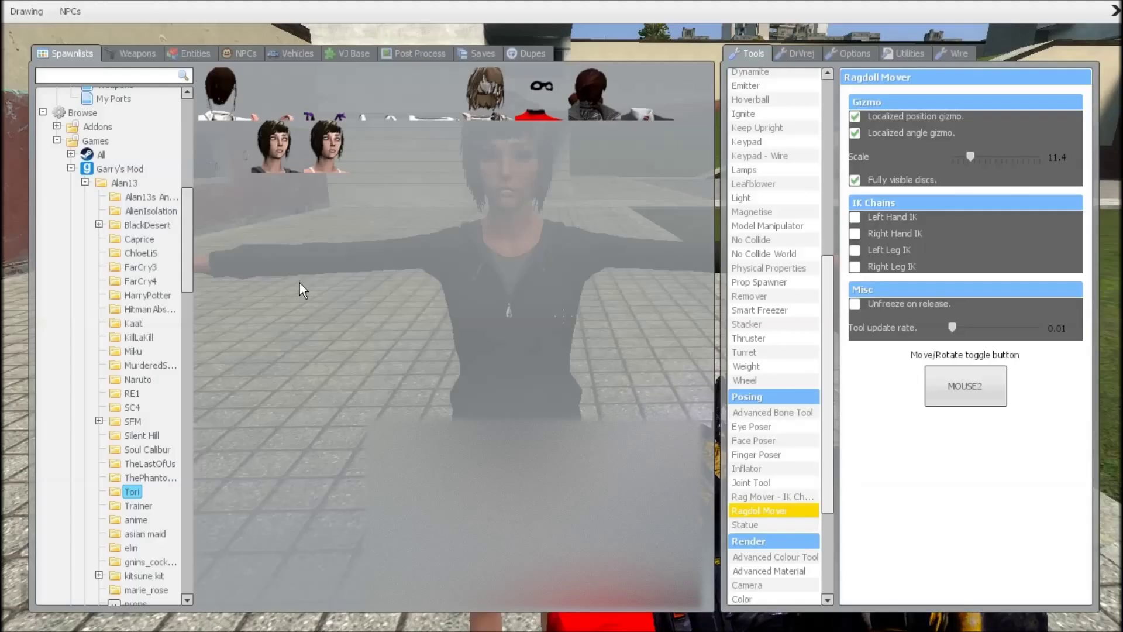
pyautogui.scroll(-2, 190, 255)
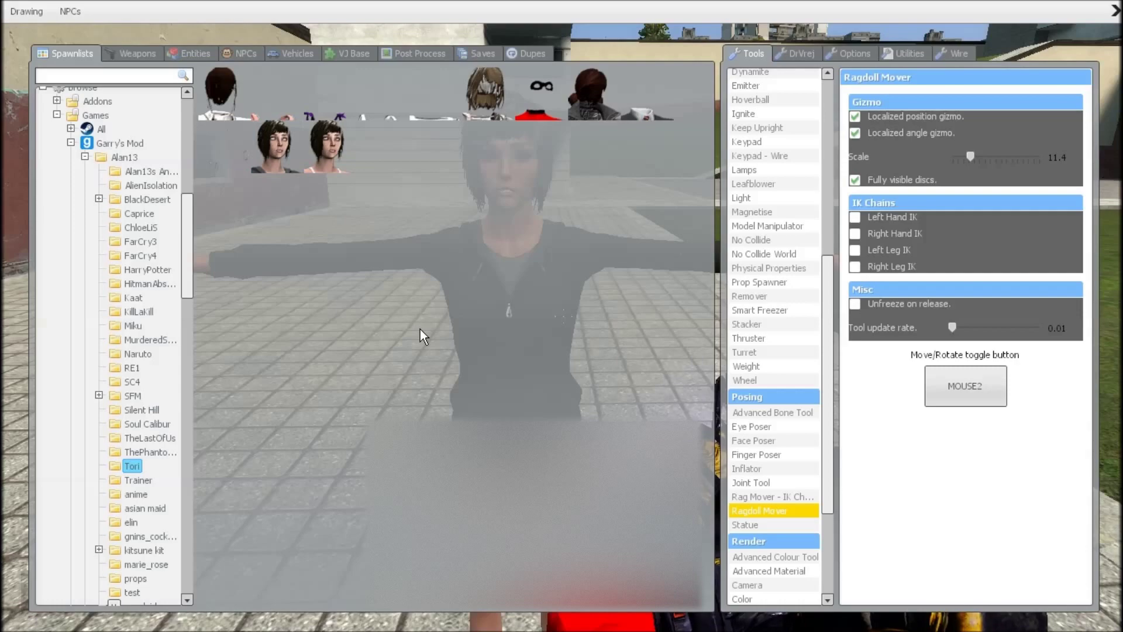
pyautogui.press('q')
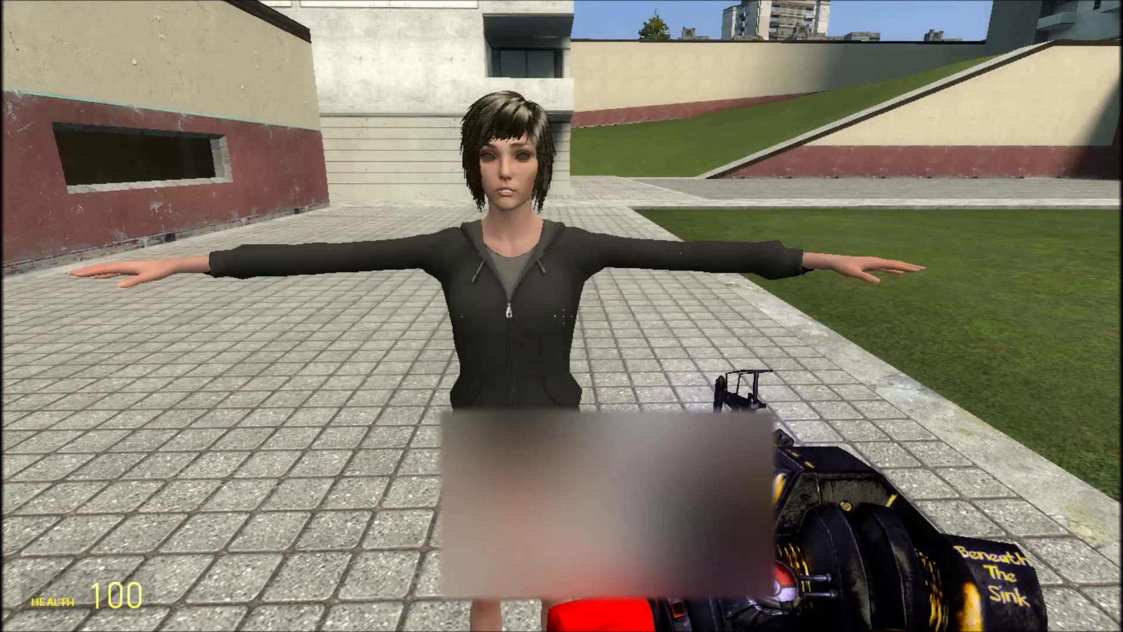
pyautogui.press('q')
pyautogui.press('q')
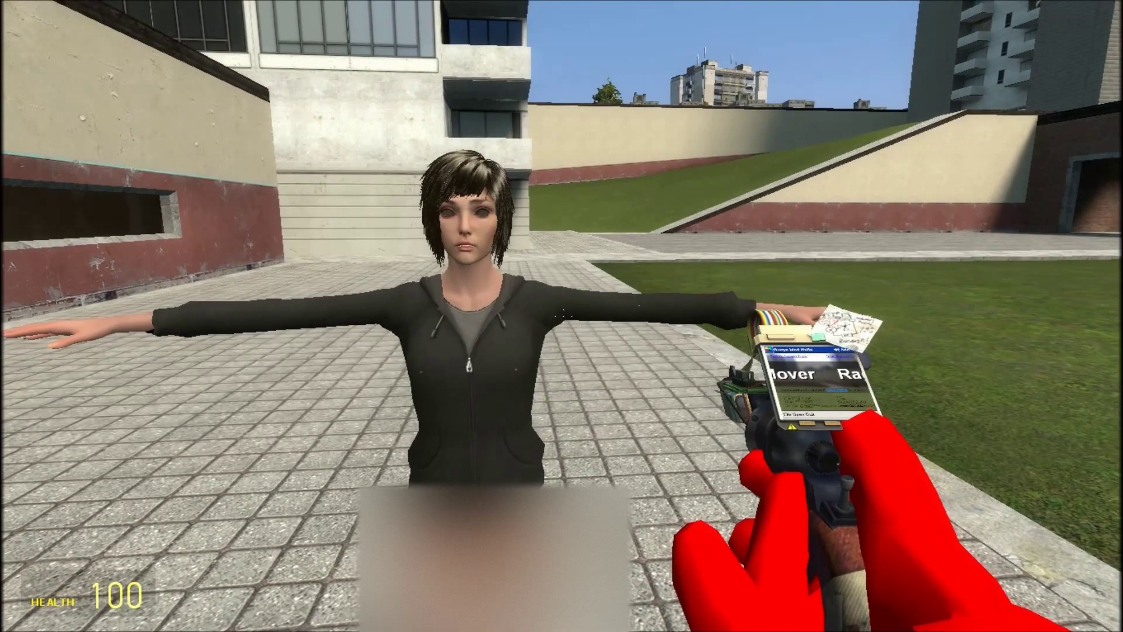
# Raise one of the character's outstretched arms overhead with the Ragdoll Mover
pyautogui.click(562, 316)
pyautogui.click(562, 316)
pyautogui.moveTo(561, 316); pyautogui.dragTo(561, 316)
pyautogui.press('1')
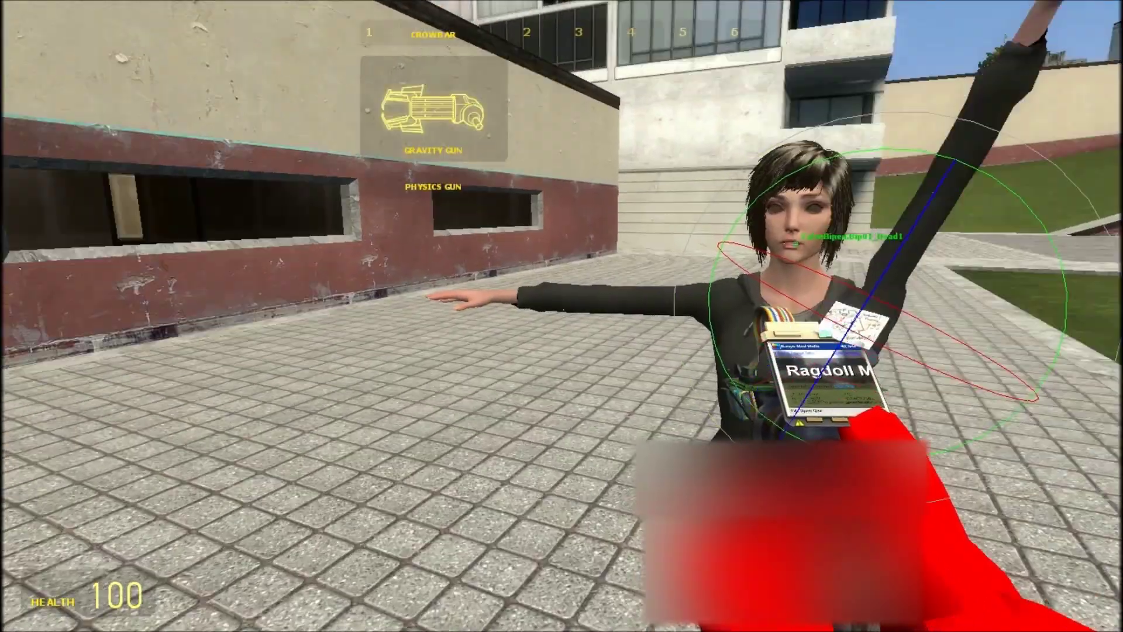
# Lower the character's other arm to its side with the physics gun
pyautogui.click(562, 316)
pyautogui.click(562, 316)
pyautogui.click(562, 316)
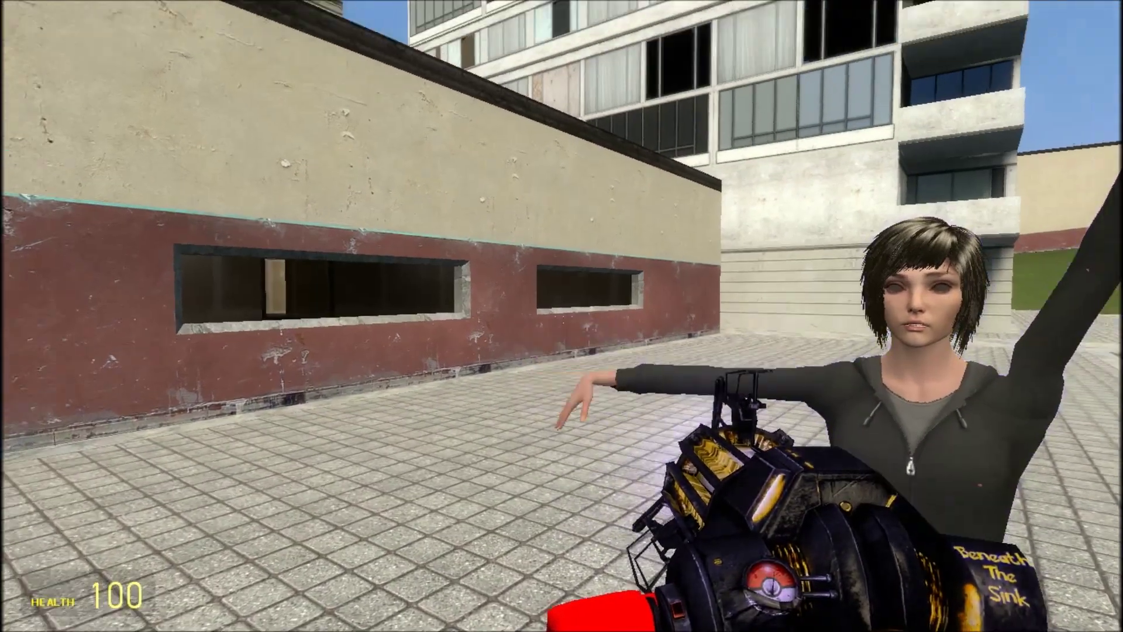
pyautogui.click(562, 316)
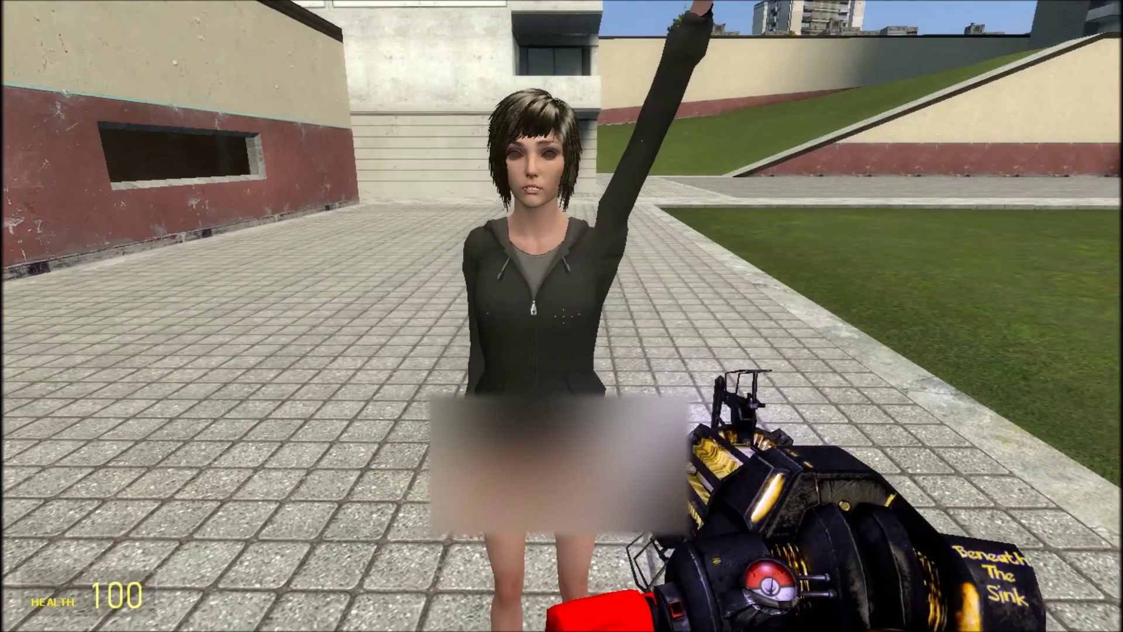
# Test the character's Hoodie bodygroup with the Easy Bodygroup Tool by setting it to 1 and switching the hoodie back on
pyautogui.press('q')
pyautogui.moveTo(831, 490); pyautogui.dragTo(830, 567)
pyautogui.click(798, 542)
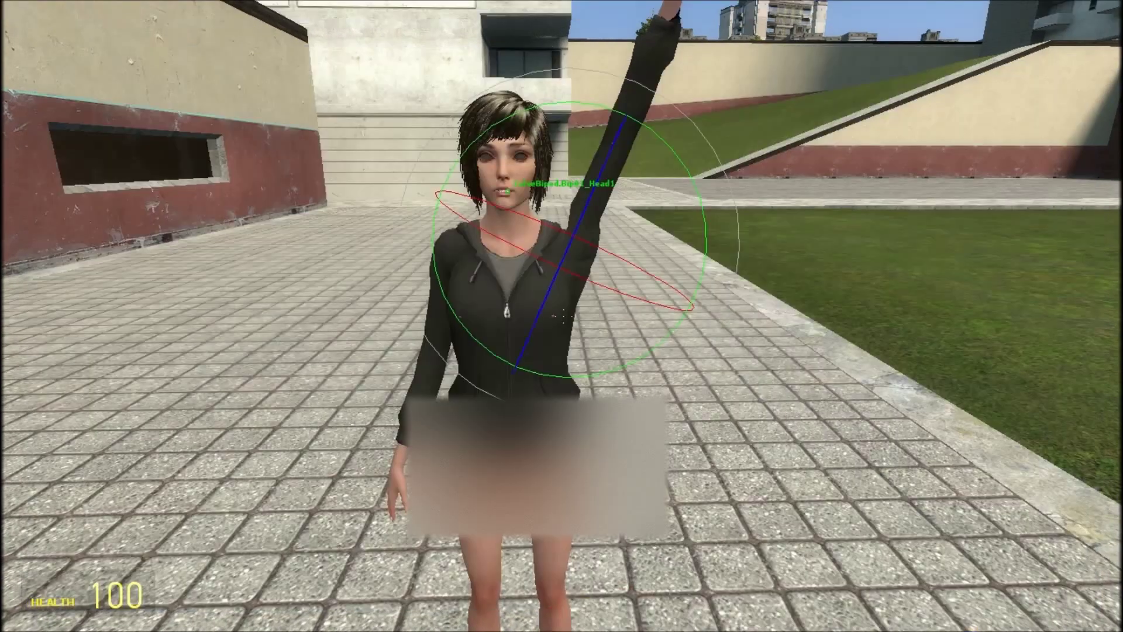
pyautogui.click(562, 316)
pyautogui.press('c')
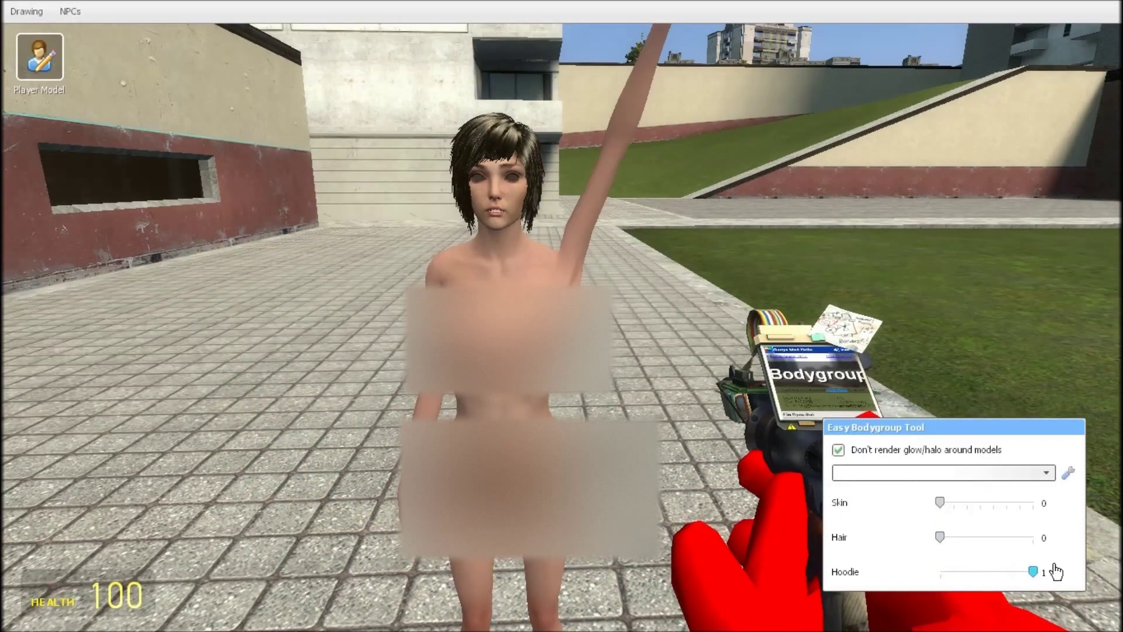
pyautogui.press('c')
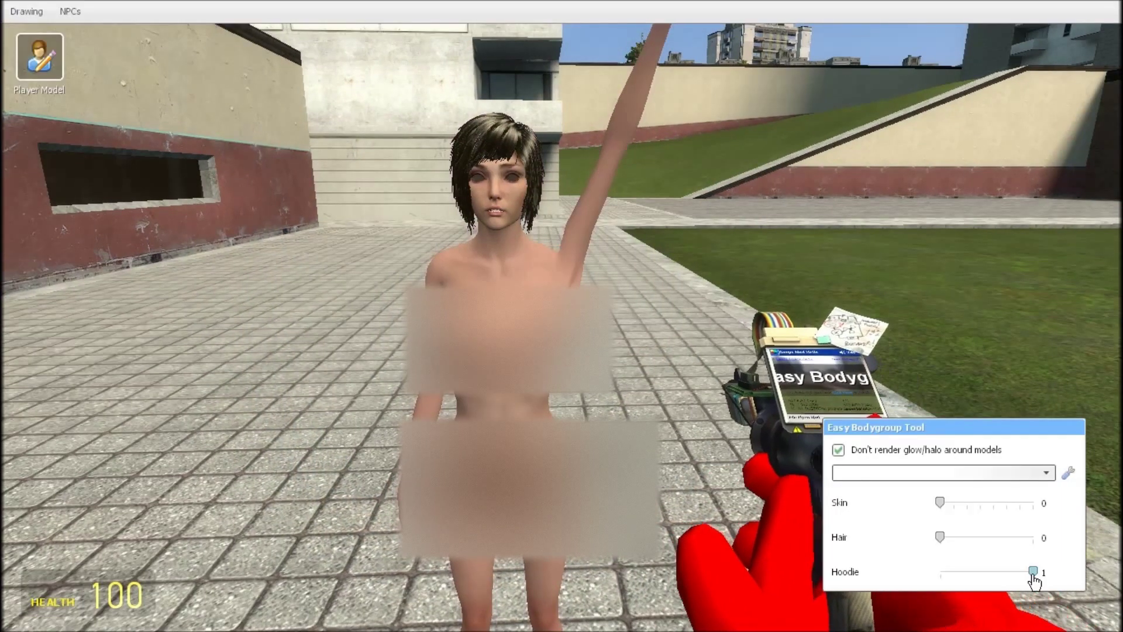
pyautogui.press('c')
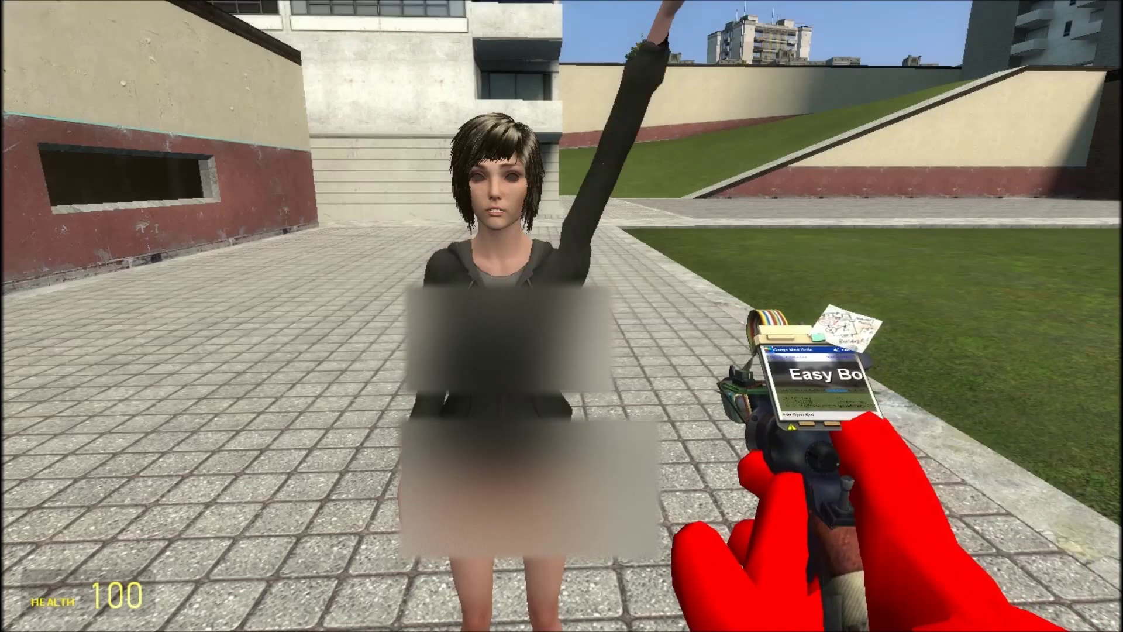
# Bend the raised arm at the elbow with the physics gun so the forearm rests over the character's head
pyautogui.scroll(-1, 562, 316)
pyautogui.click(561, 316)
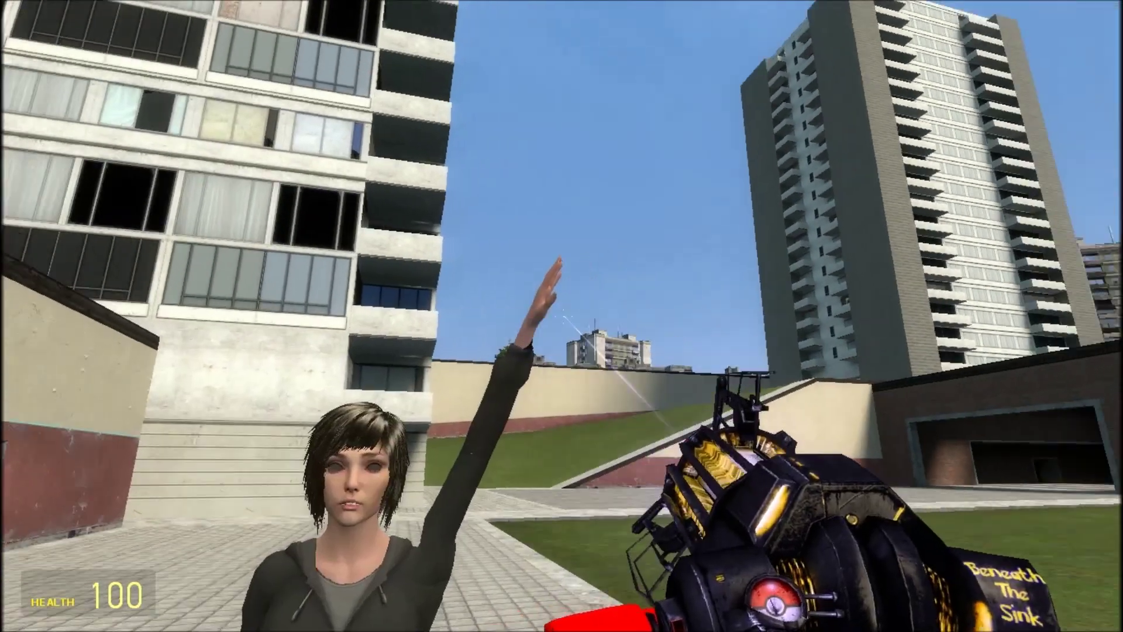
pyautogui.click(562, 316)
pyautogui.moveTo(562, 316); pyautogui.dragTo(561, 316)
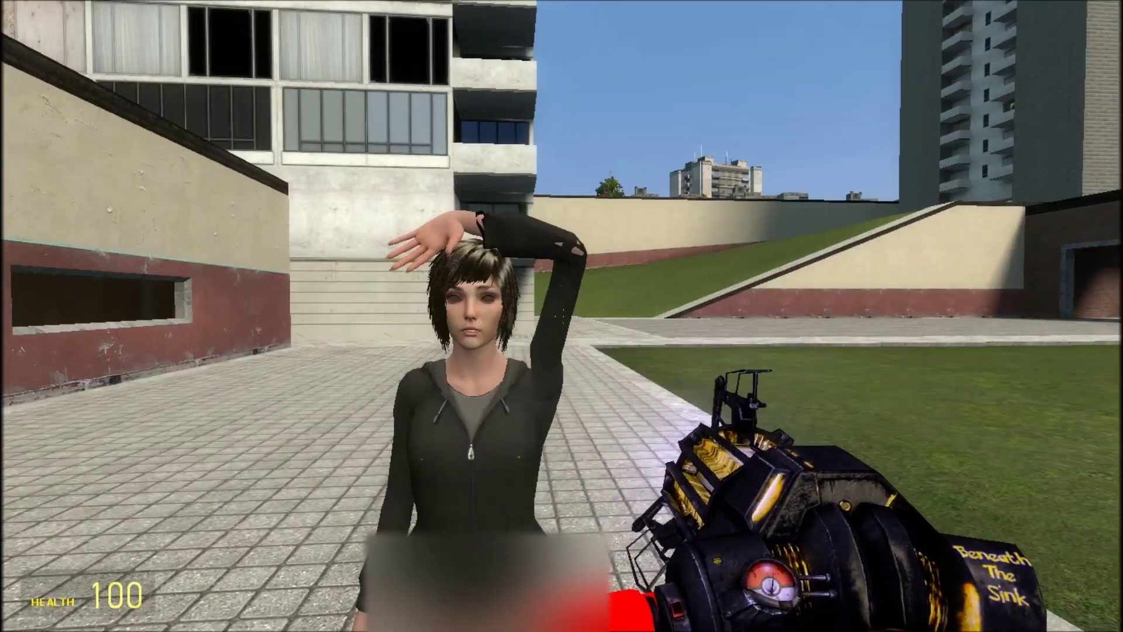
# Inspect the bent sleeve from close range and different angles, and bring the arm down beside the body with its hand raised
pyautogui.press('w')
pyautogui.press('d')
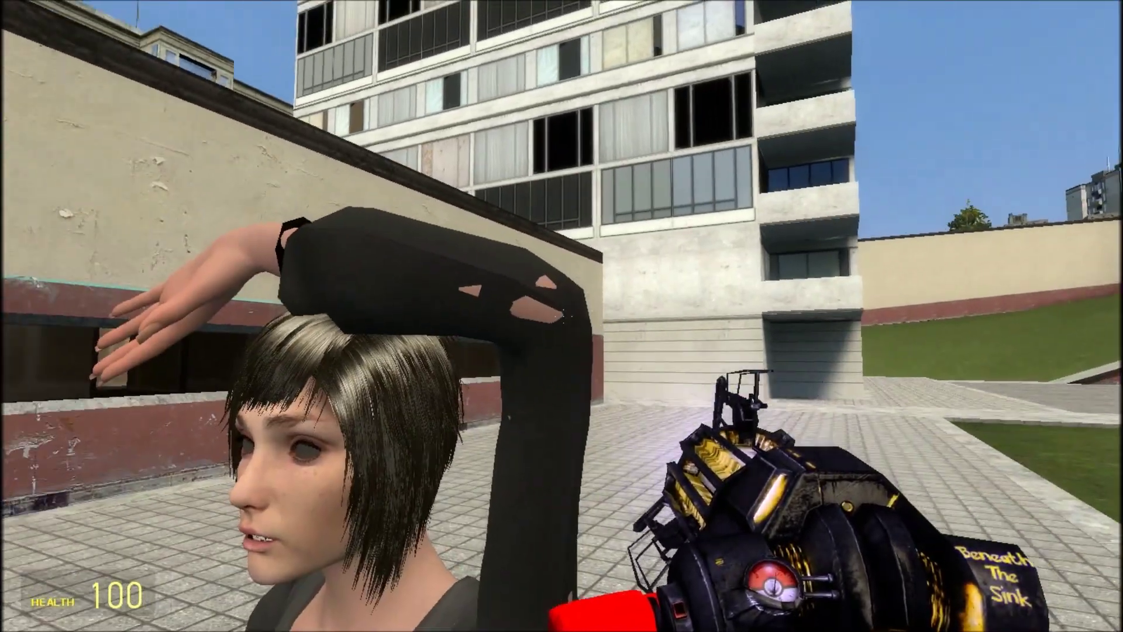
pyautogui.press('d')
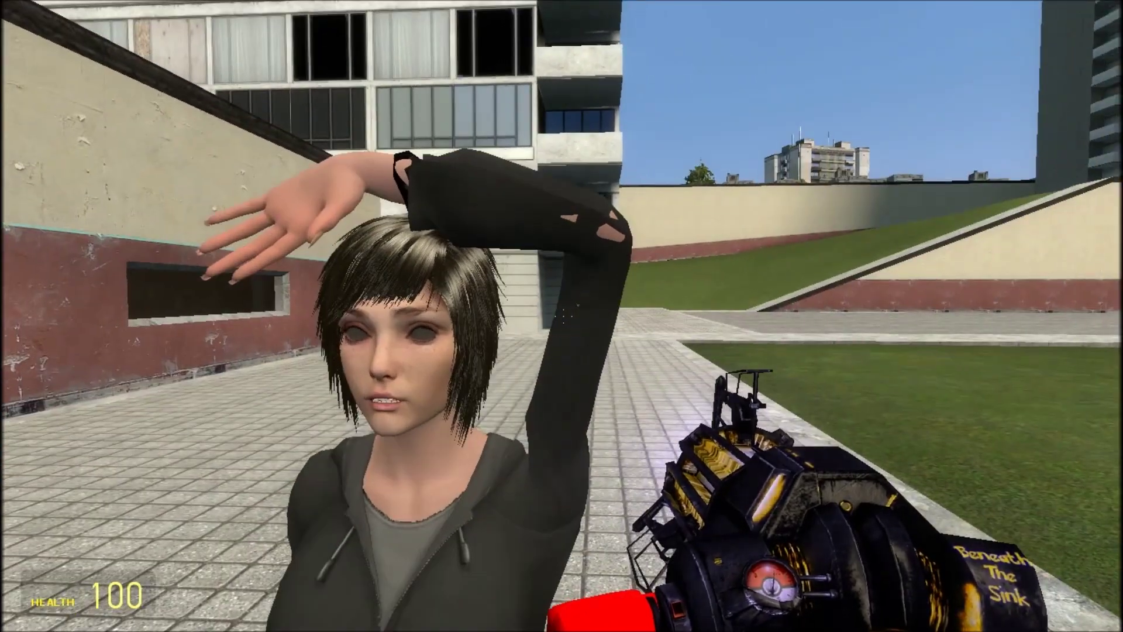
pyautogui.press('d')
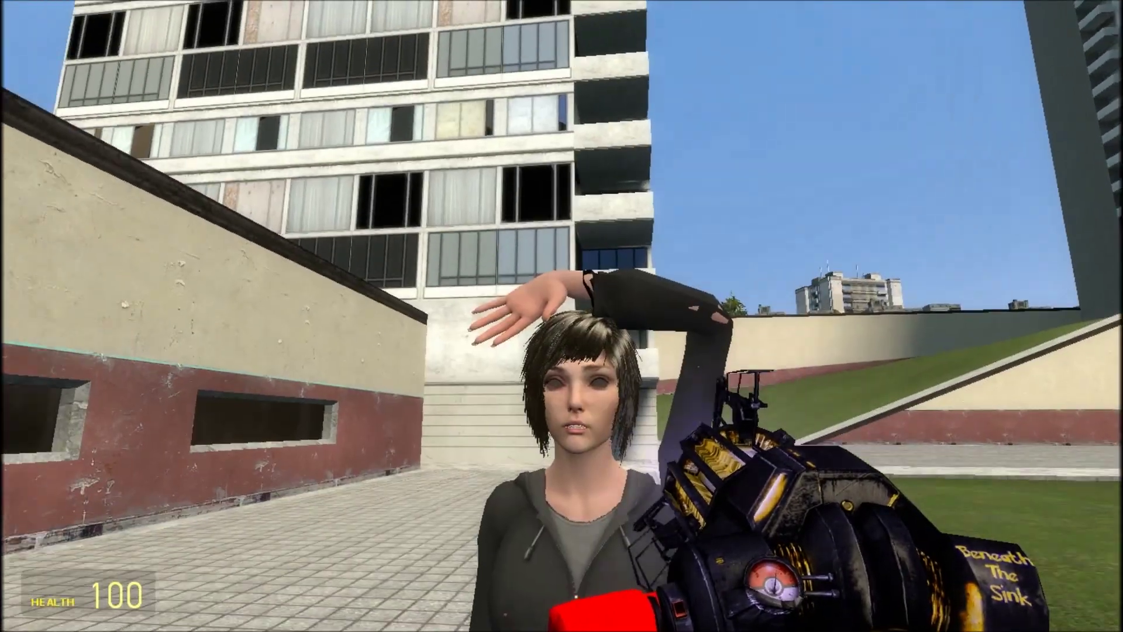
pyautogui.click(561, 316)
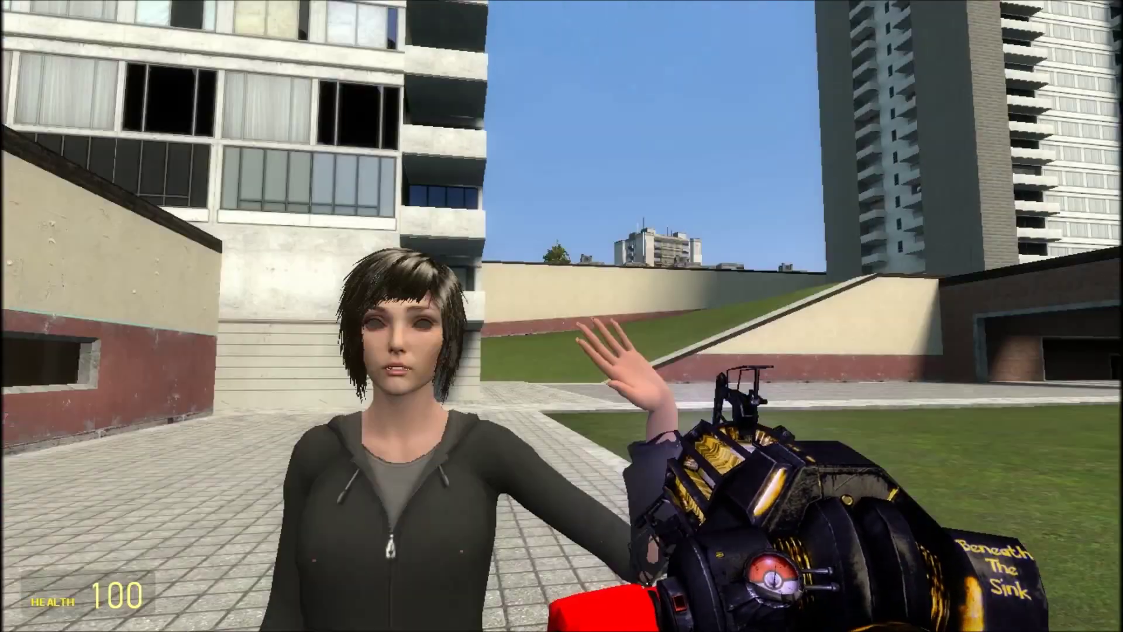